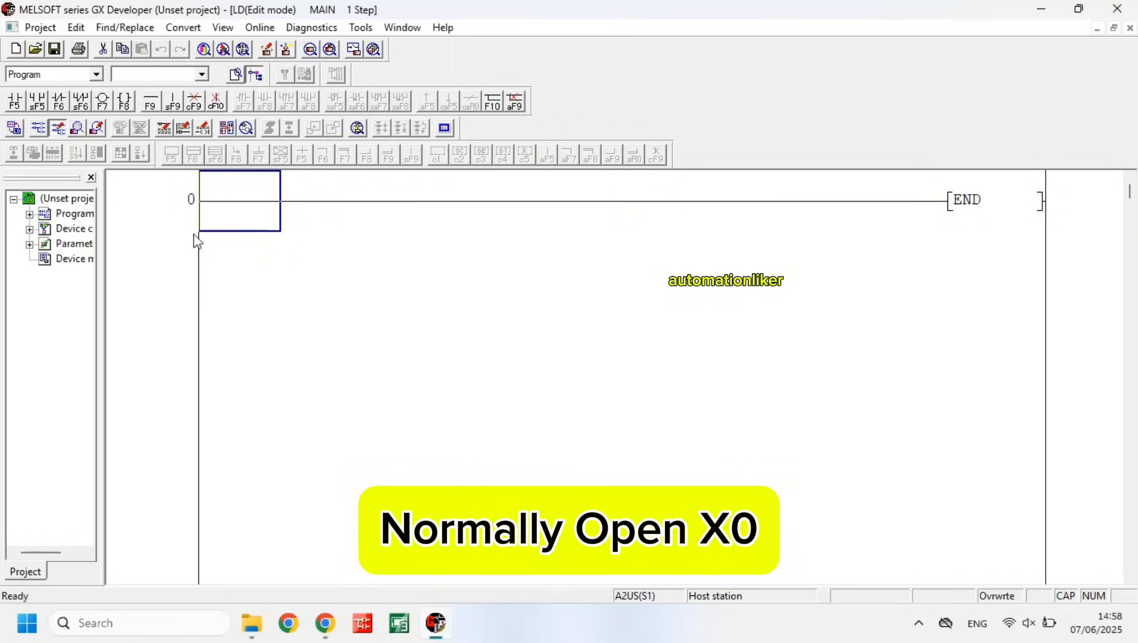
Enter the first ladder rung with normally open contact X0 driving output coil Y0
{"action": "left_click", "coordinate": [15, 101]}
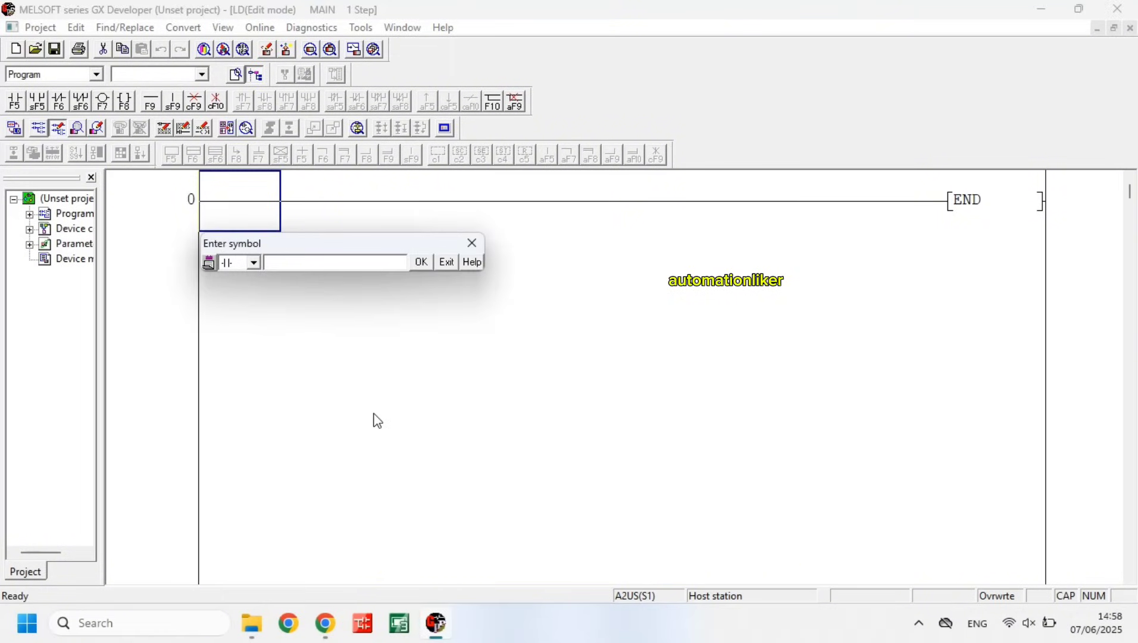
{"action": "type", "text": "X0"}
{"action": "key", "text": "Return"}
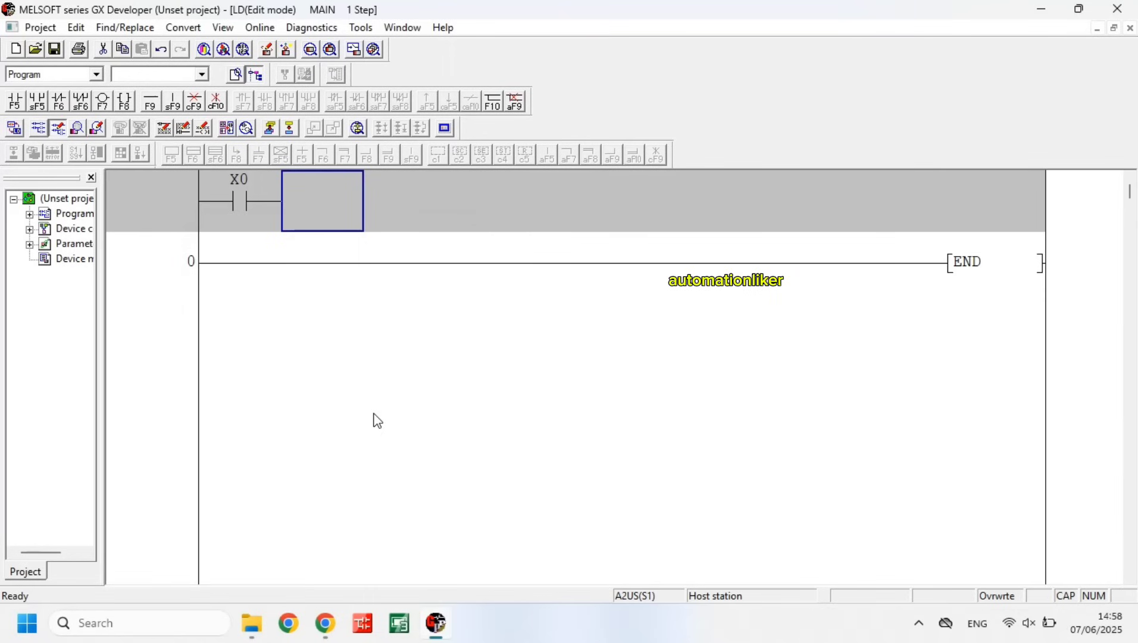
{"action": "left_click", "coordinate": [102, 103]}
{"action": "type", "text": "Y0"}
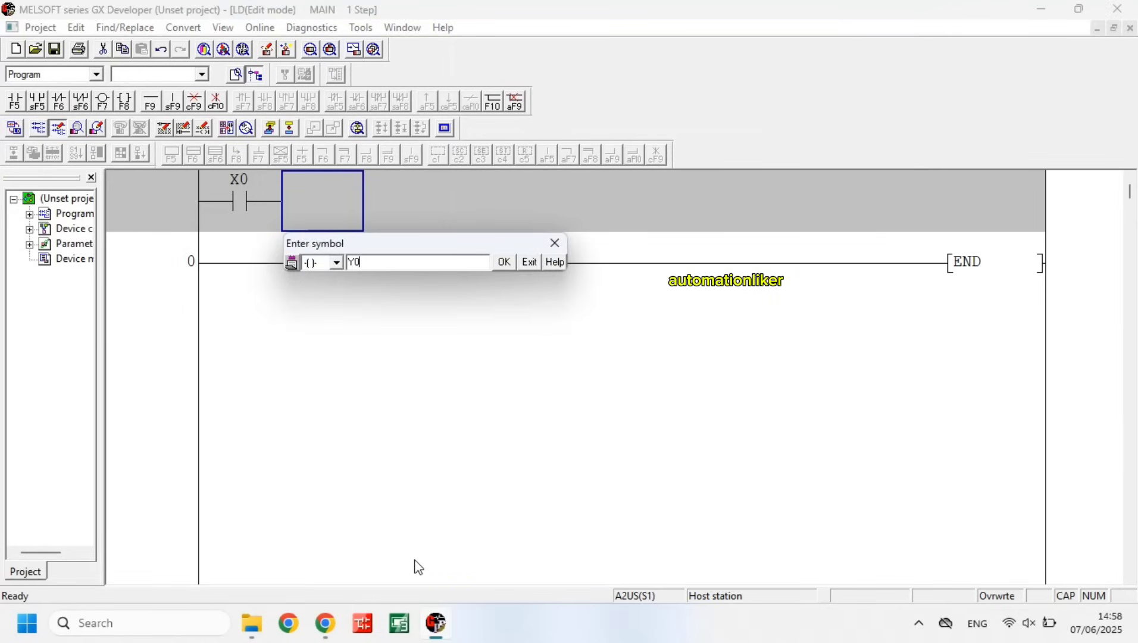
{"action": "key", "text": "Return"}
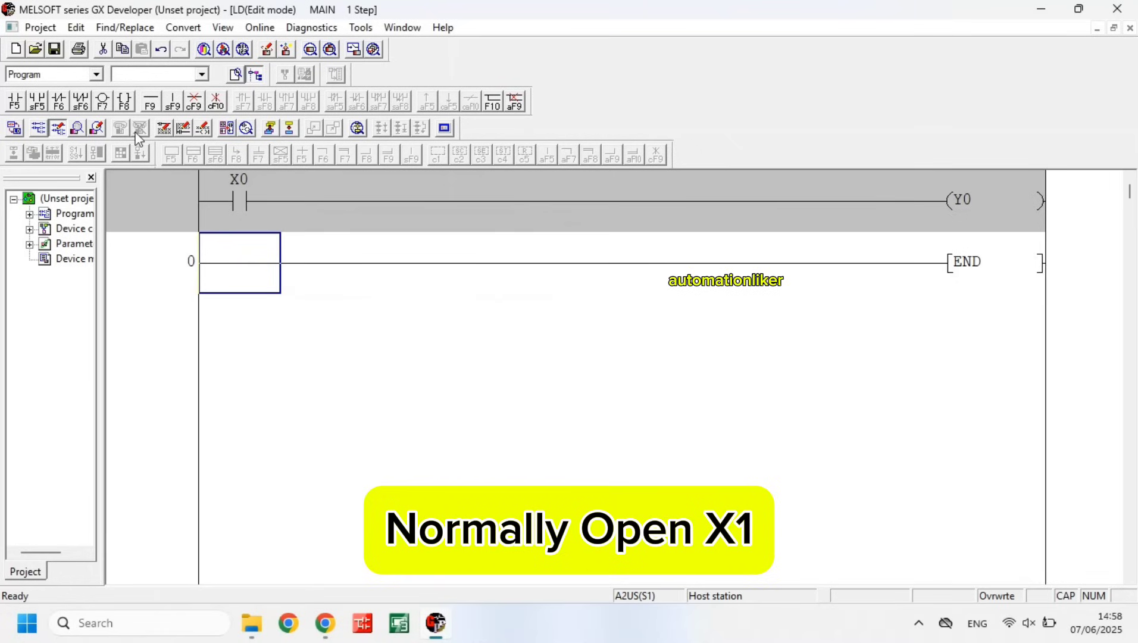
Add a rung with normally open contact X1 driving timer coil T1 with setting K30
{"action": "left_click", "coordinate": [15, 101]}
{"action": "type", "text": "X"}
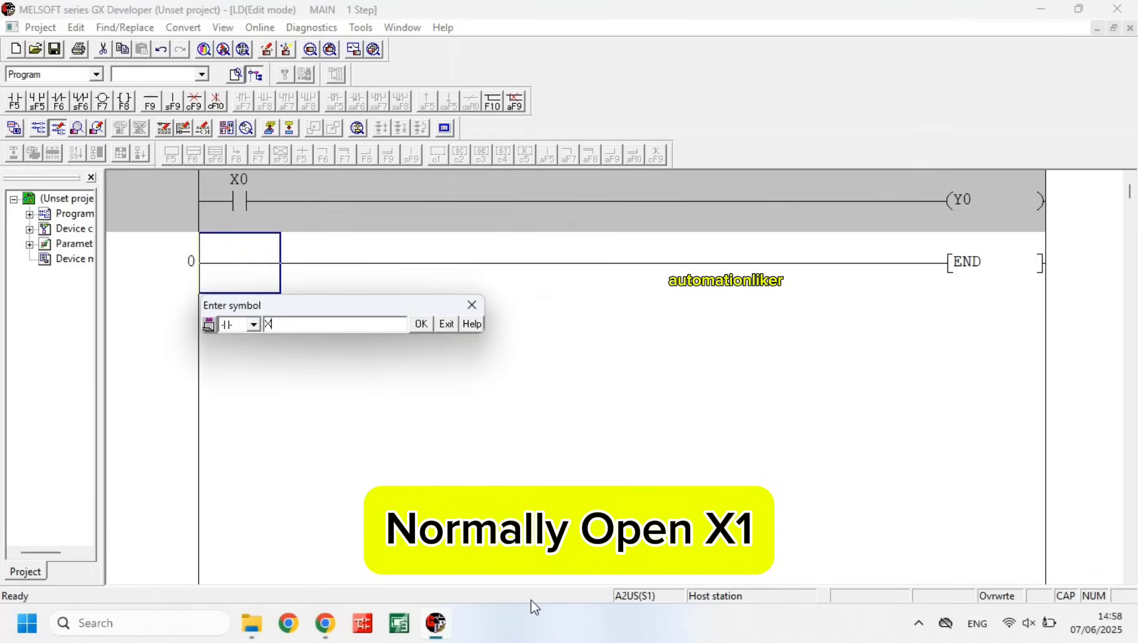
{"action": "type", "text": "1"}
{"action": "key", "text": "Return"}
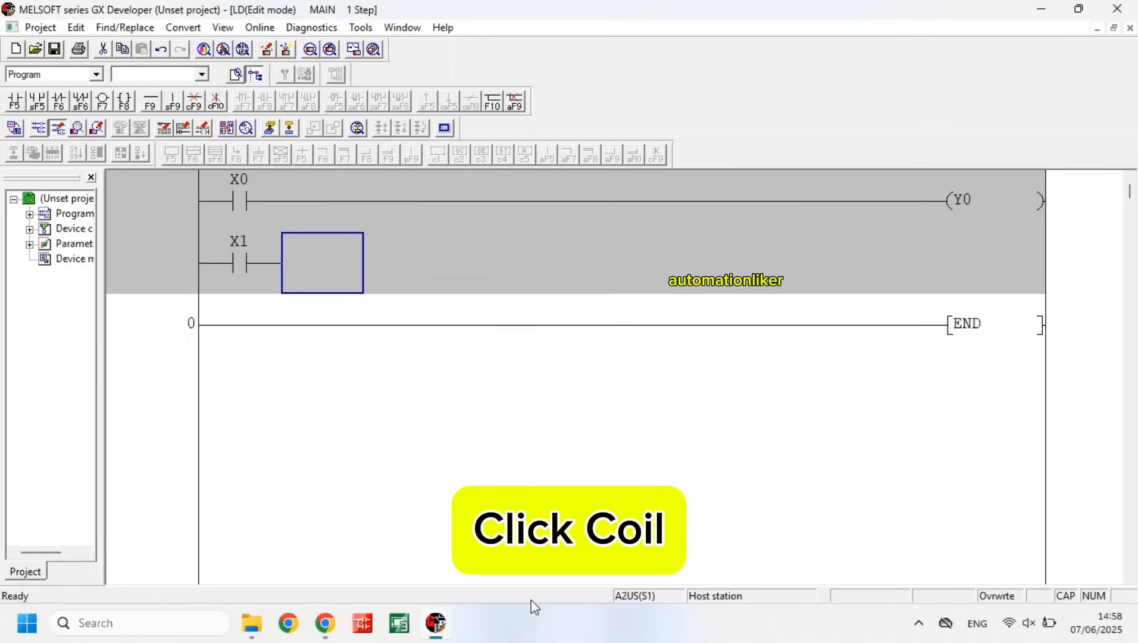
{"action": "left_click", "coordinate": [102, 103]}
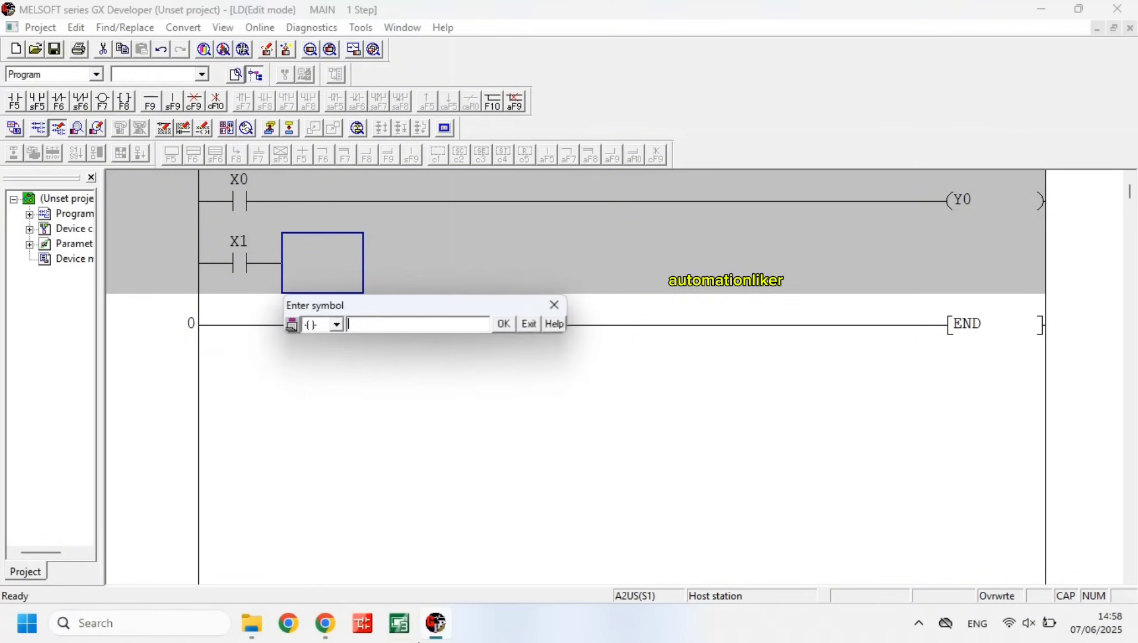
{"action": "type", "text": "T1"}
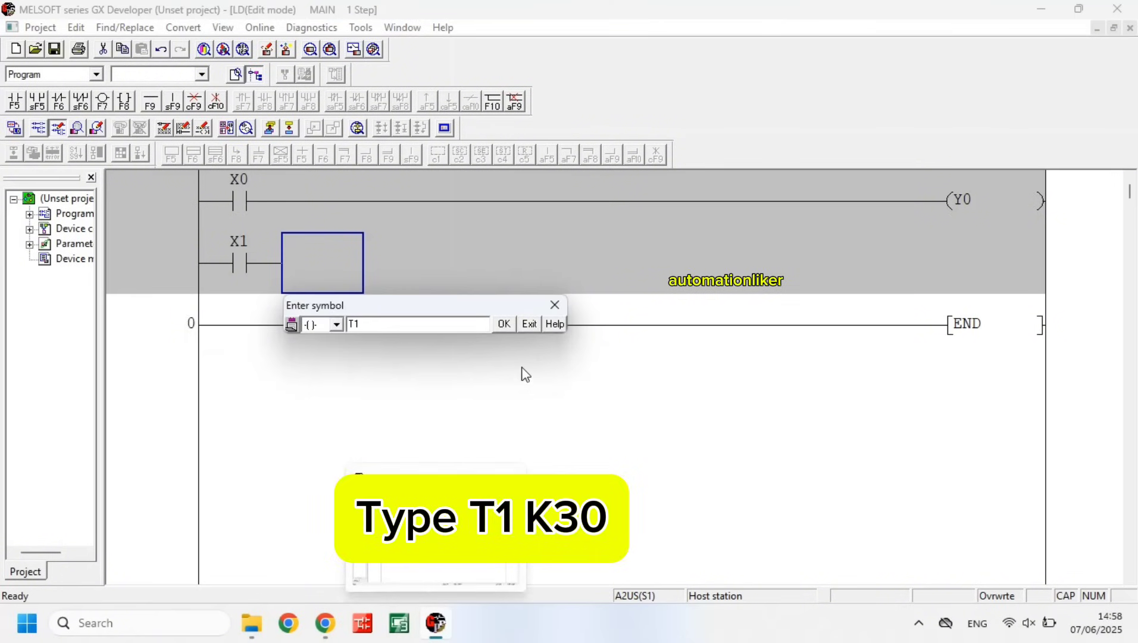
{"action": "left_click", "coordinate": [754, 439]}
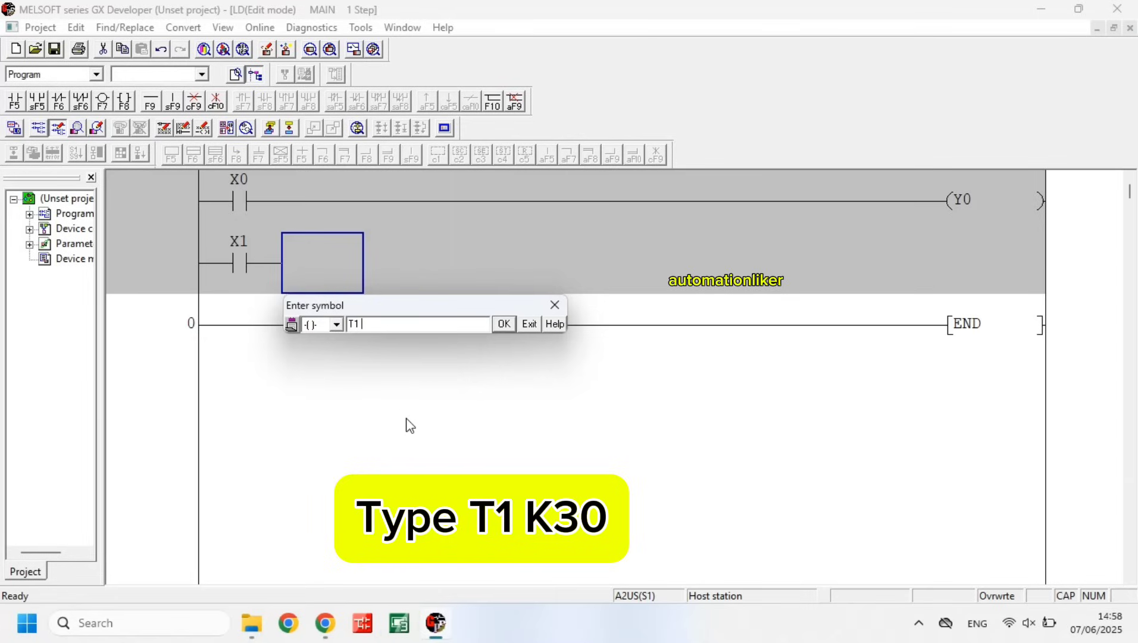
{"action": "type", "text": "K30"}
{"action": "key", "text": "Return"}
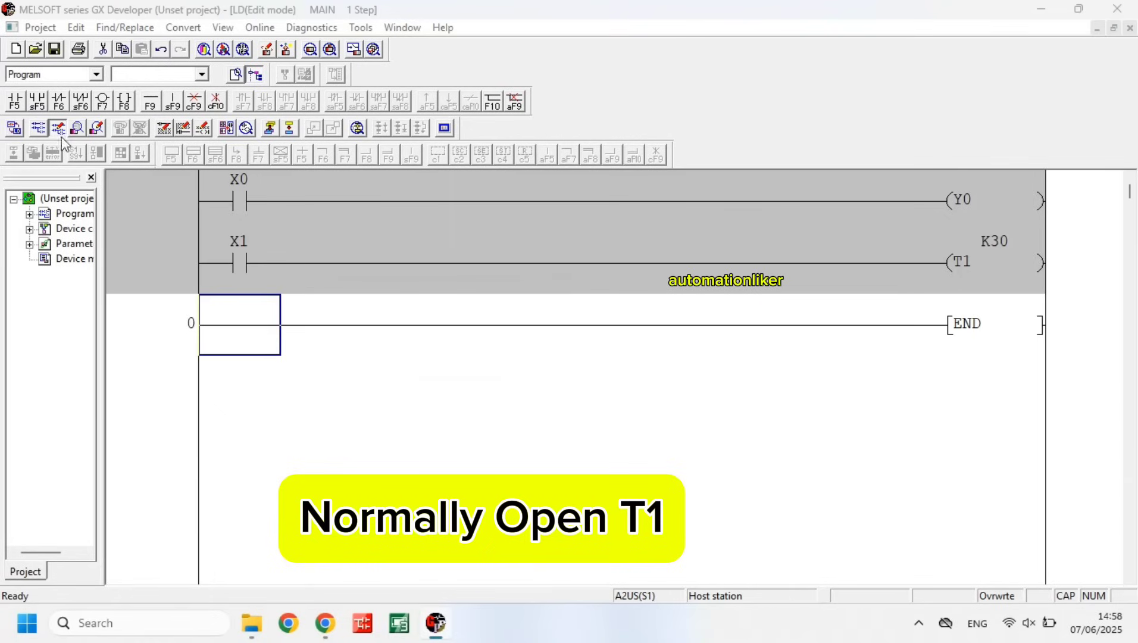
Add a rung with normally open contact T1 driving output coil Y1
{"action": "key", "text": "F5"}
{"action": "type", "text": "T1"}
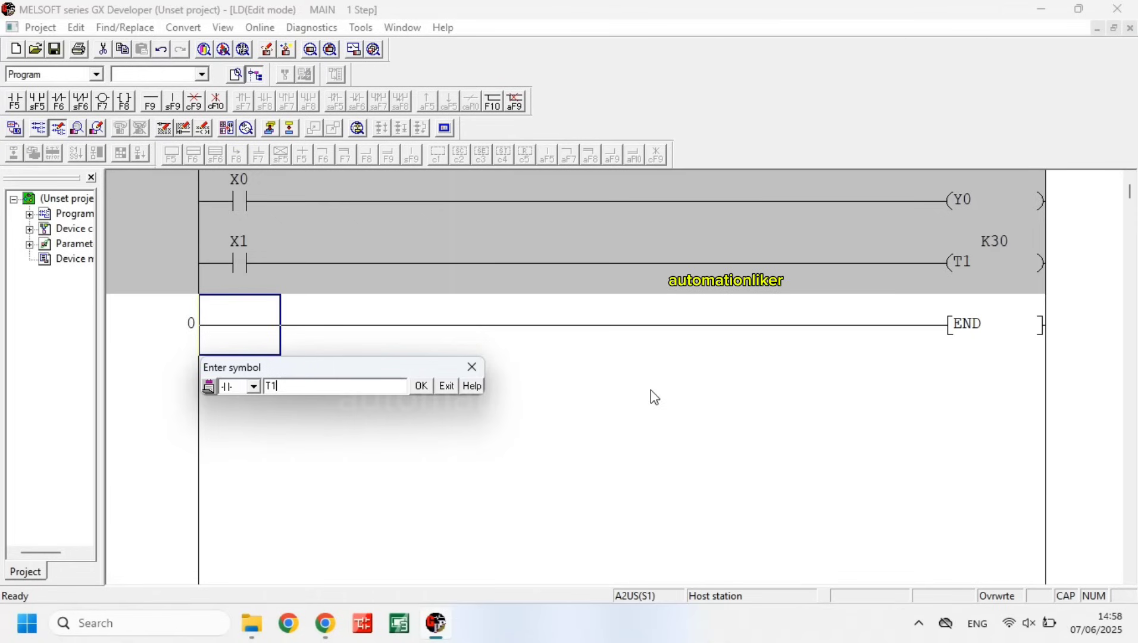
{"action": "key", "text": "Return"}
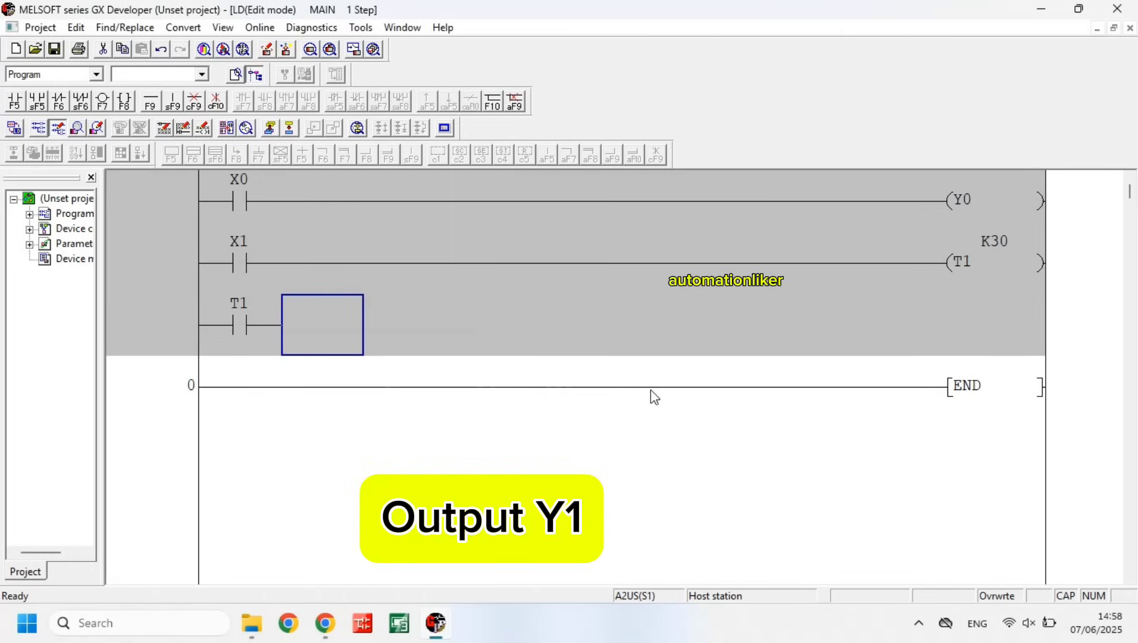
{"action": "left_click", "coordinate": [103, 102]}
{"action": "type", "text": "Y1"}
{"action": "key", "text": "Return"}
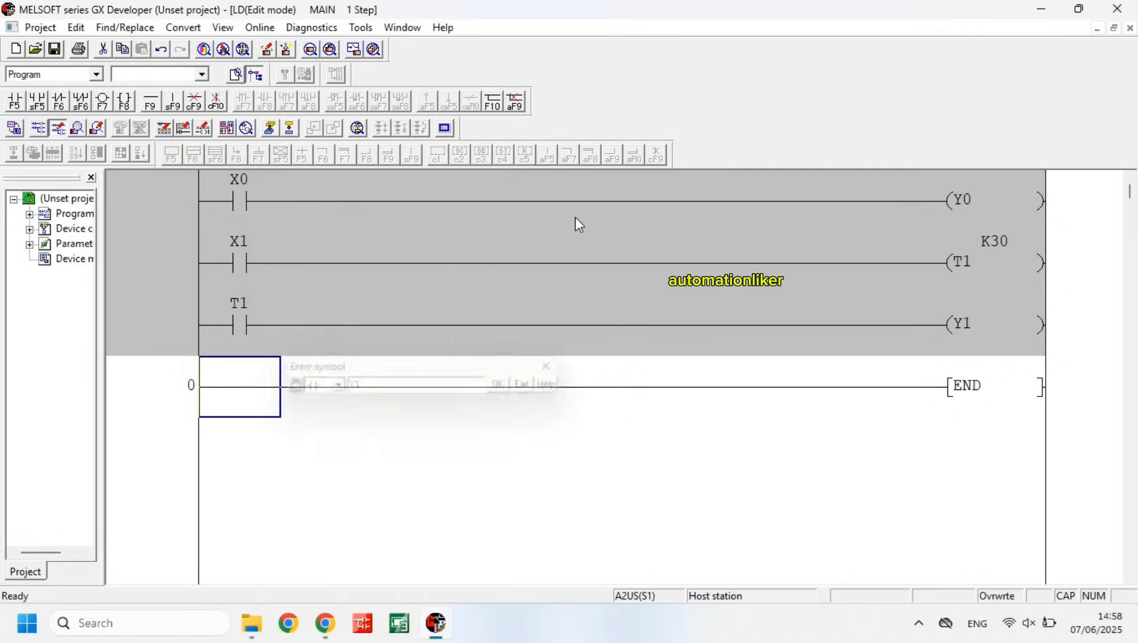
Add a rung with normally open contact X2 driving timer coil T2 with setting K50
{"action": "left_click", "coordinate": [15, 101]}
{"action": "type", "text": "X2"}
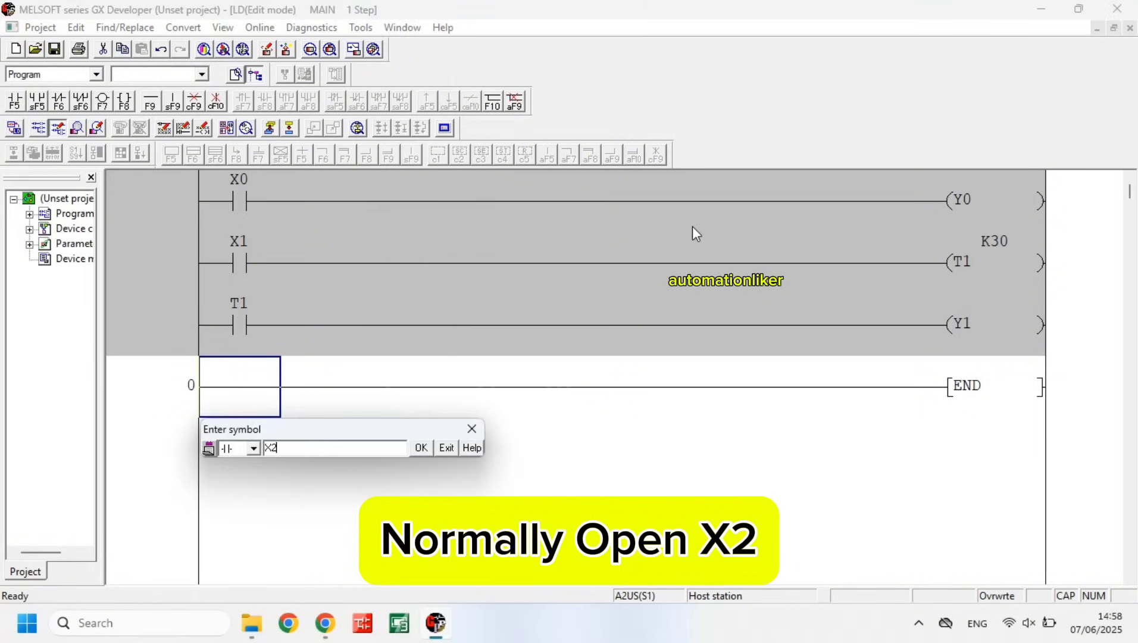
{"action": "key", "text": "Return"}
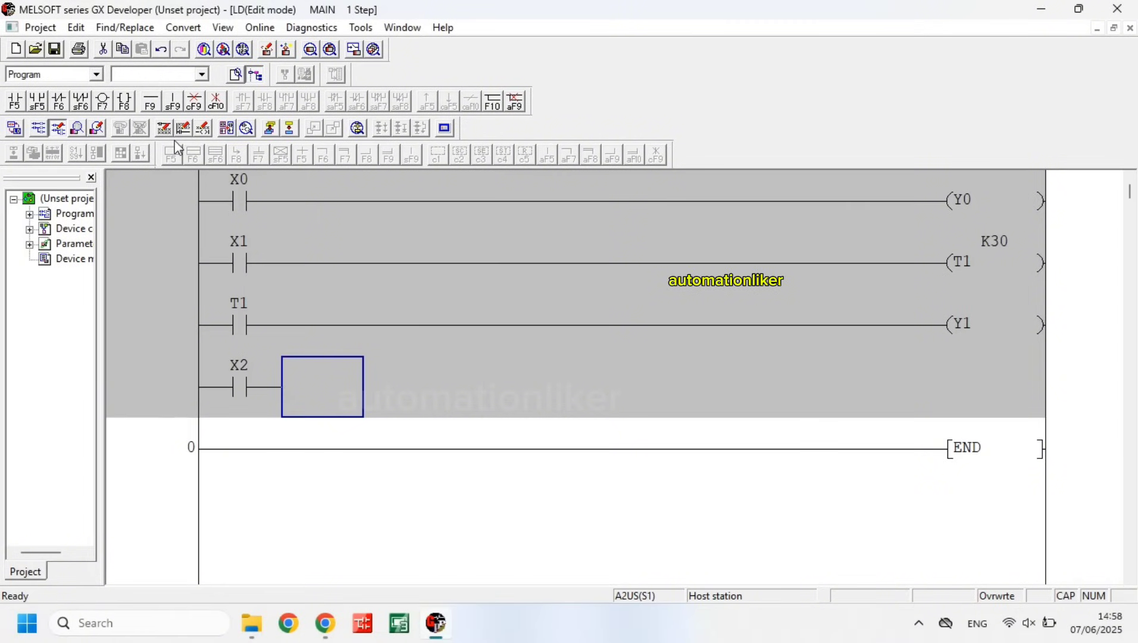
{"action": "left_click", "coordinate": [108, 103]}
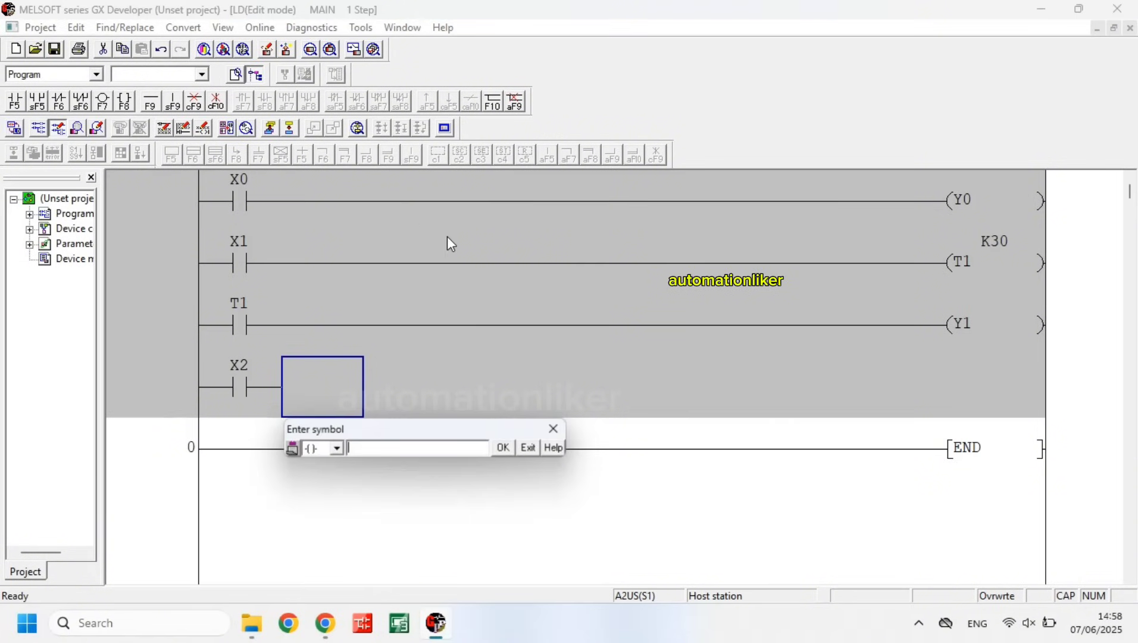
{"action": "type", "text": "T2"}
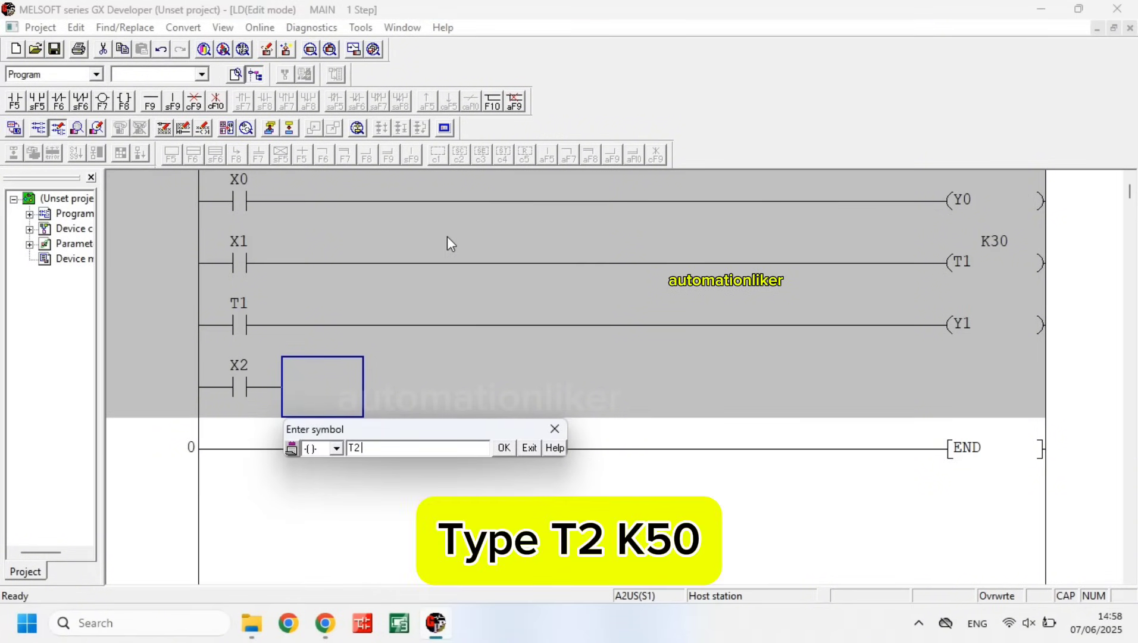
{"action": "type", "text": " K50"}
{"action": "key", "text": "Return"}
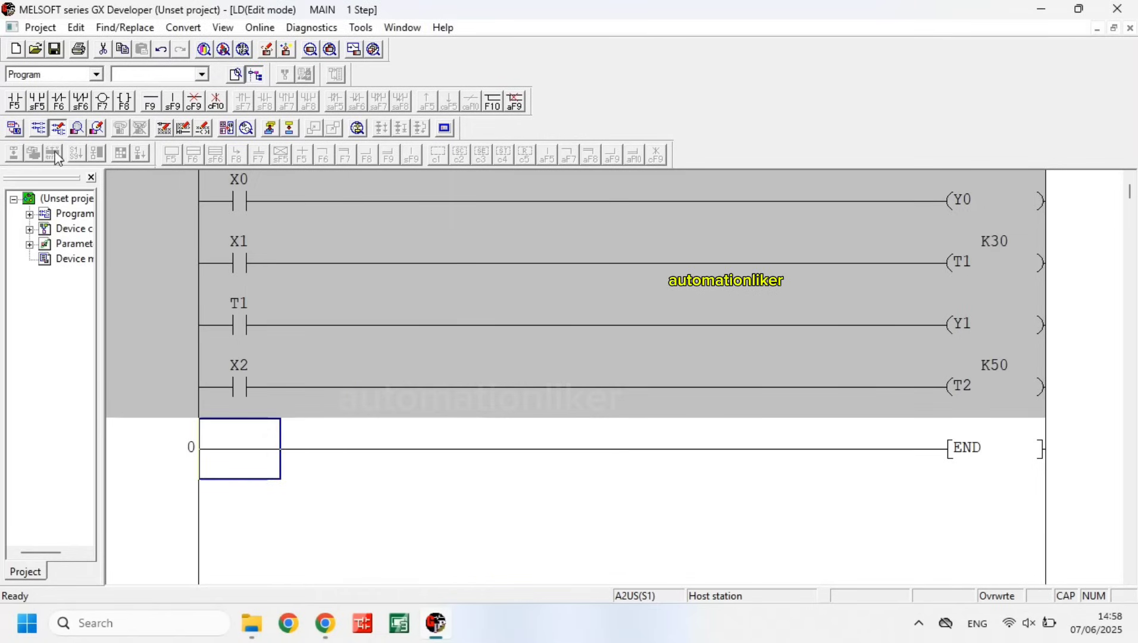
Add a rung with normally open contact T2 driving output coil Y2
{"action": "left_click", "coordinate": [15, 102]}
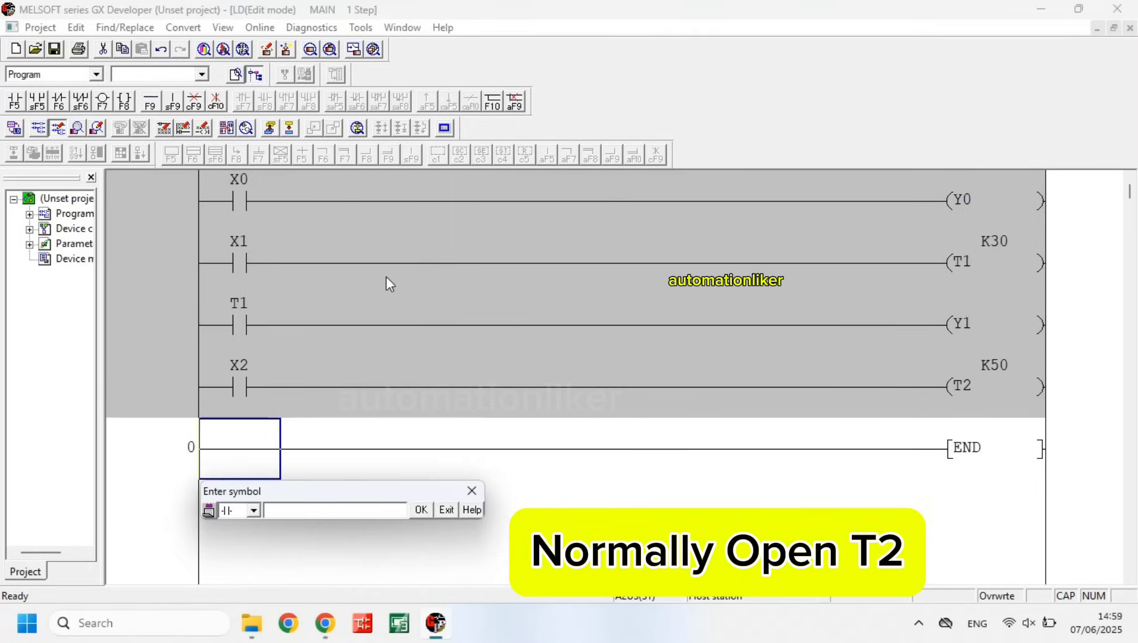
{"action": "type", "text": "T2"}
{"action": "key", "text": "Return"}
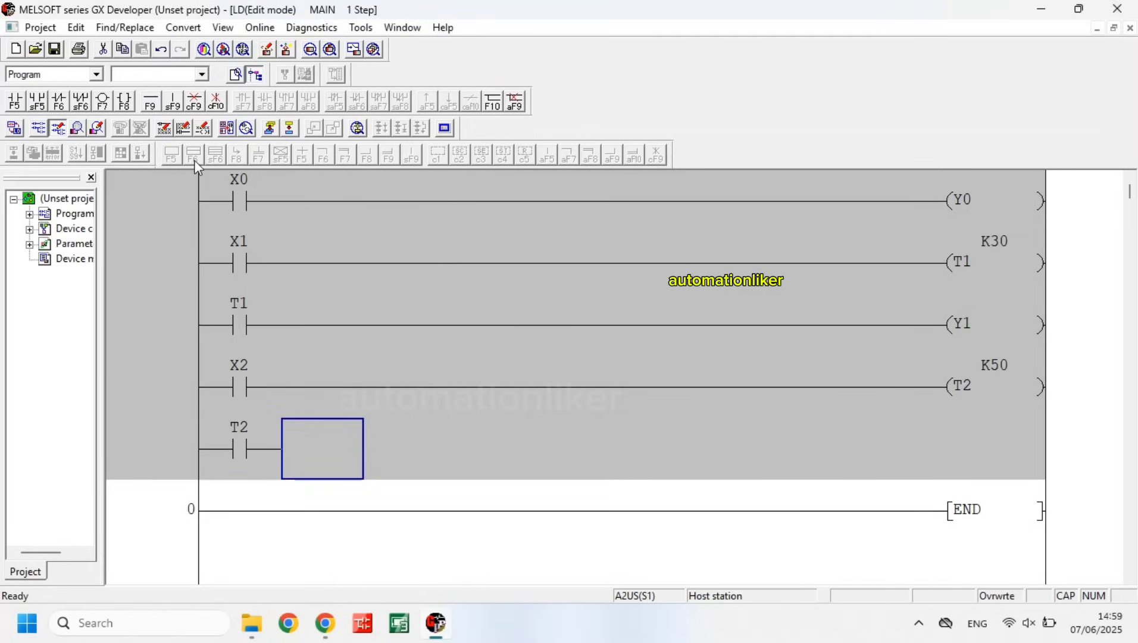
{"action": "left_click", "coordinate": [105, 102]}
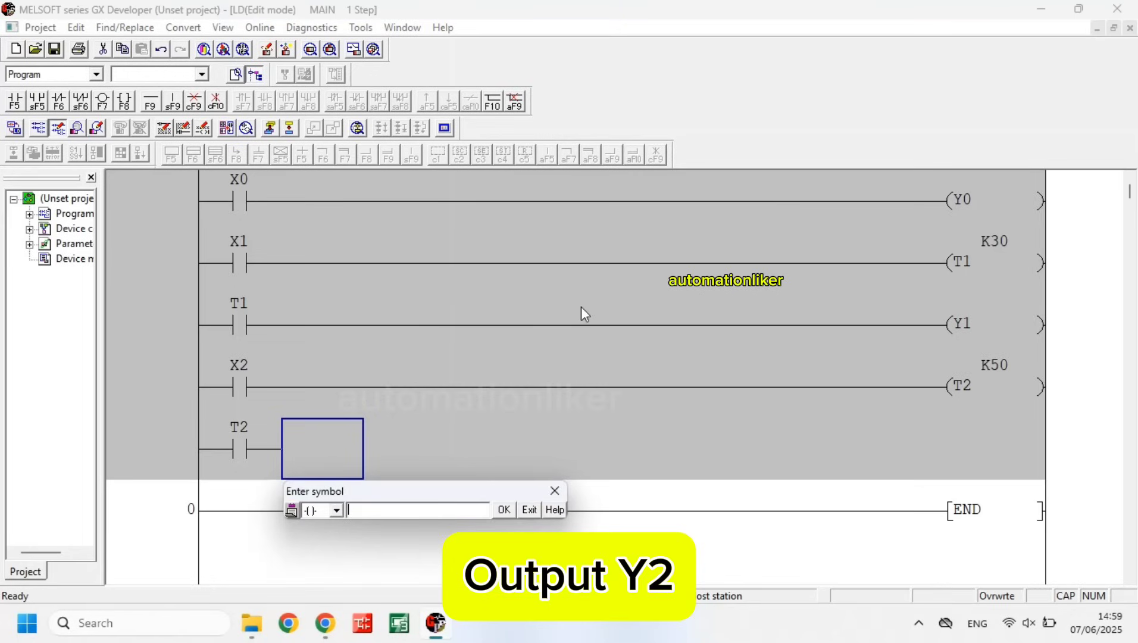
{"action": "type", "text": "Y2"}
{"action": "key", "text": "Return"}
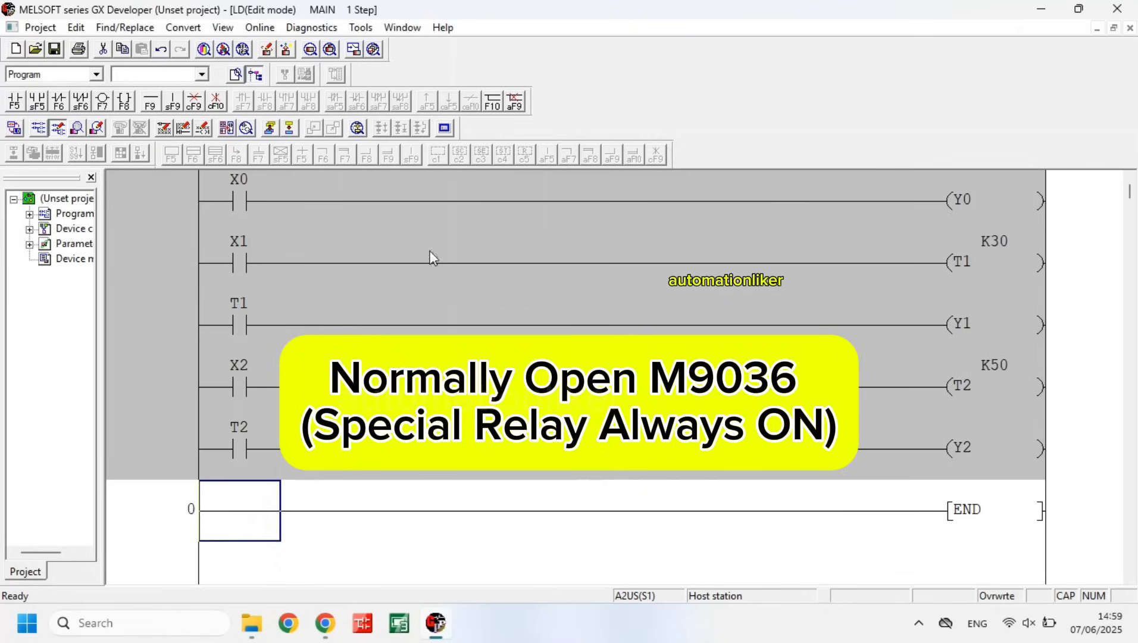
Add a rung with normally open contact M9036 driving the application instruction MOV T1 D1
{"action": "left_click", "coordinate": [14, 101]}
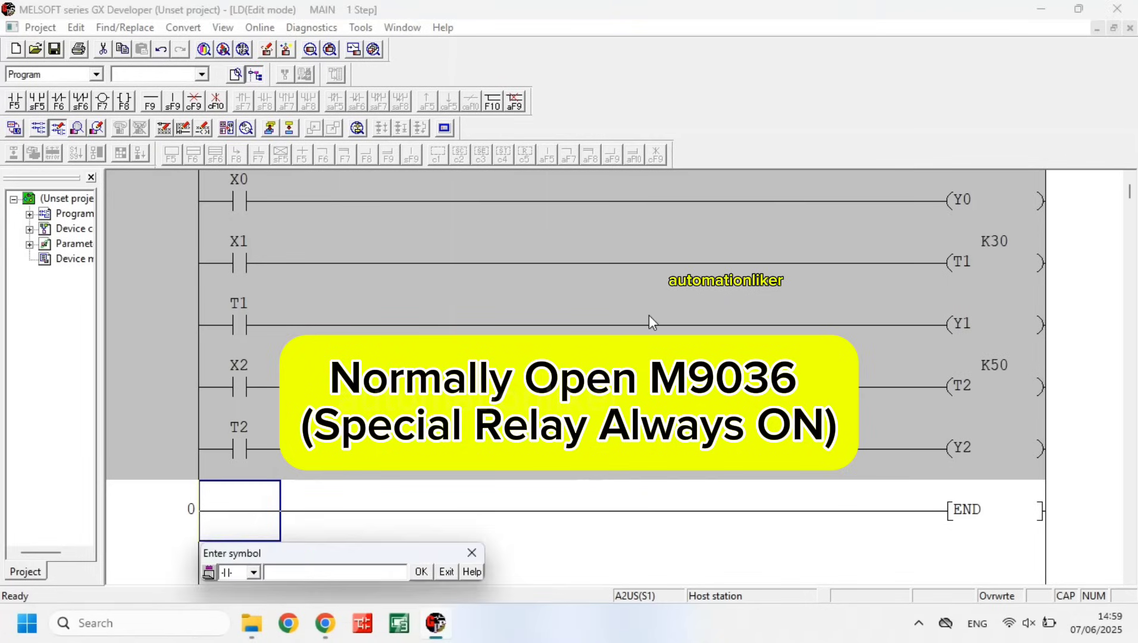
{"action": "type", "text": "M9036"}
{"action": "key", "text": "Return"}
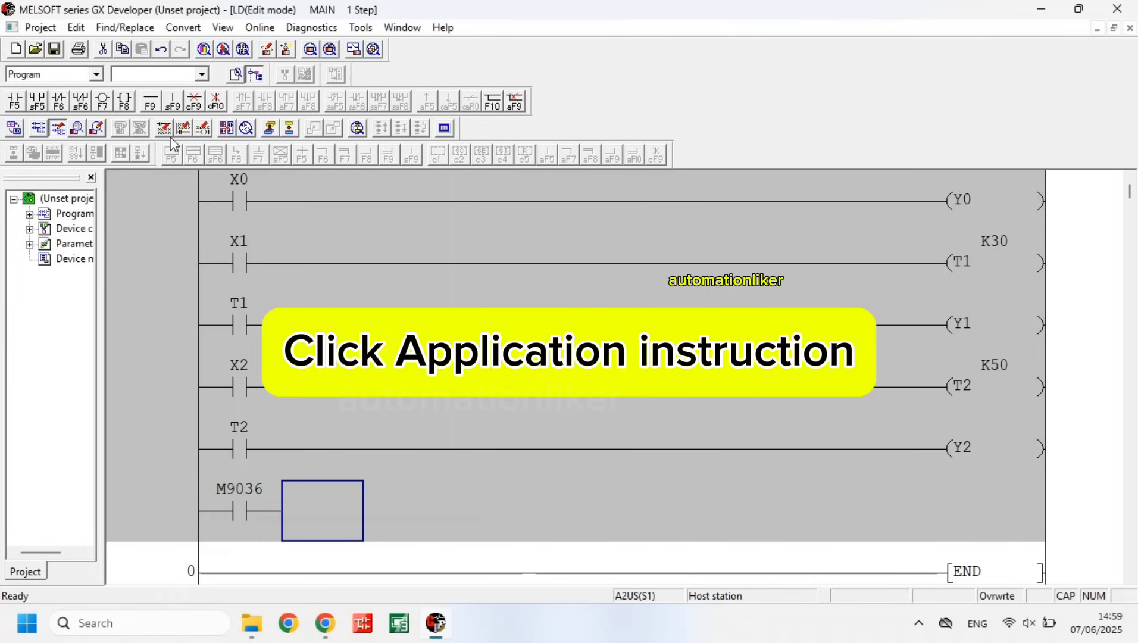
{"action": "left_click", "coordinate": [124, 101]}
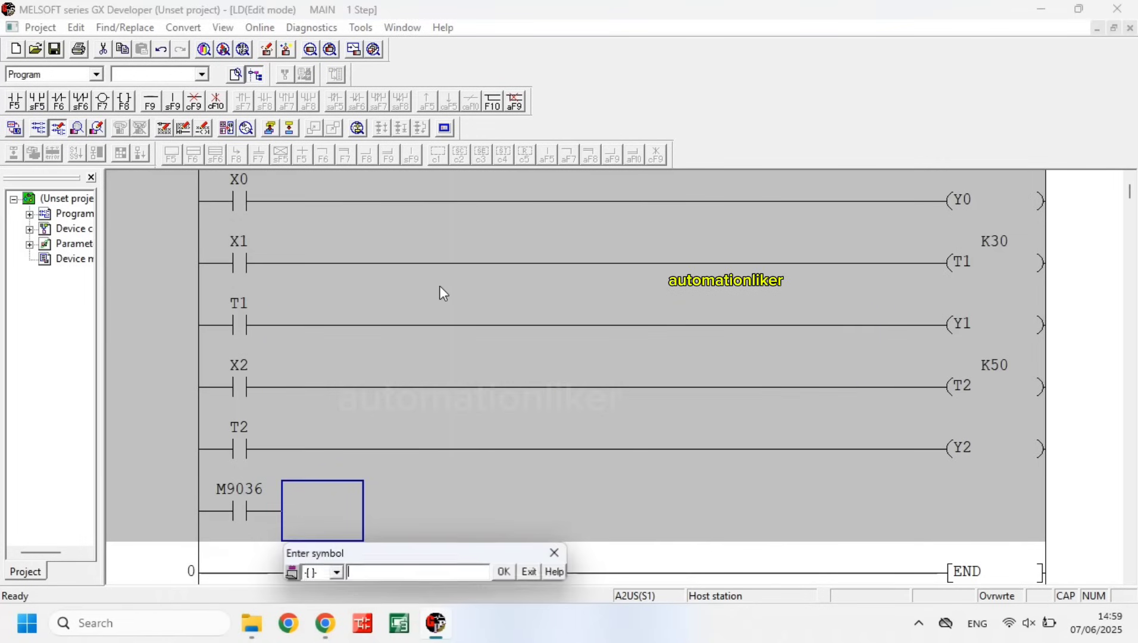
{"action": "type", "text": "MOV"}
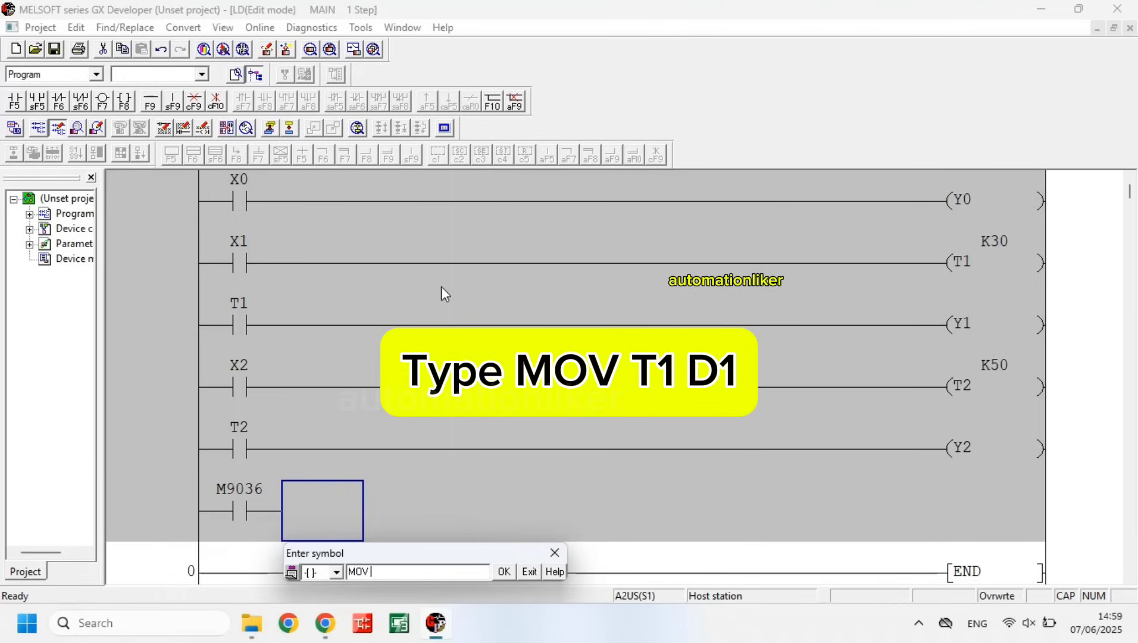
{"action": "type", "text": " T1 D1"}
{"action": "key", "text": "Return"}
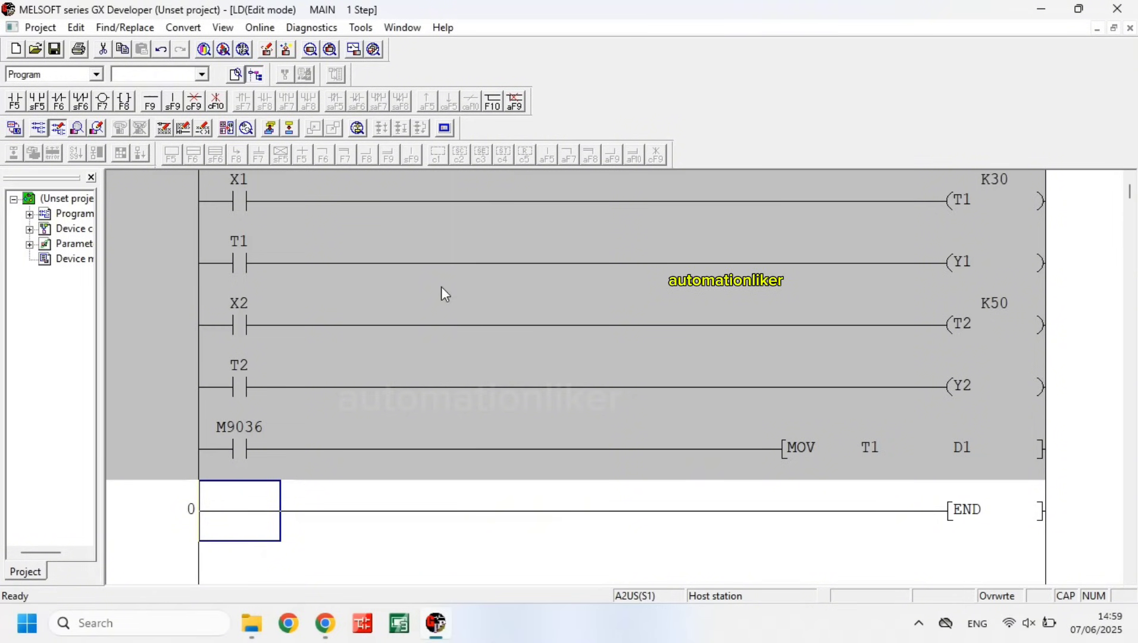
Branch the M9036 rung with a vertical line after the contact and add the instruction MOV T2 D2 on the branch
{"action": "left_click", "coordinate": [285, 447]}
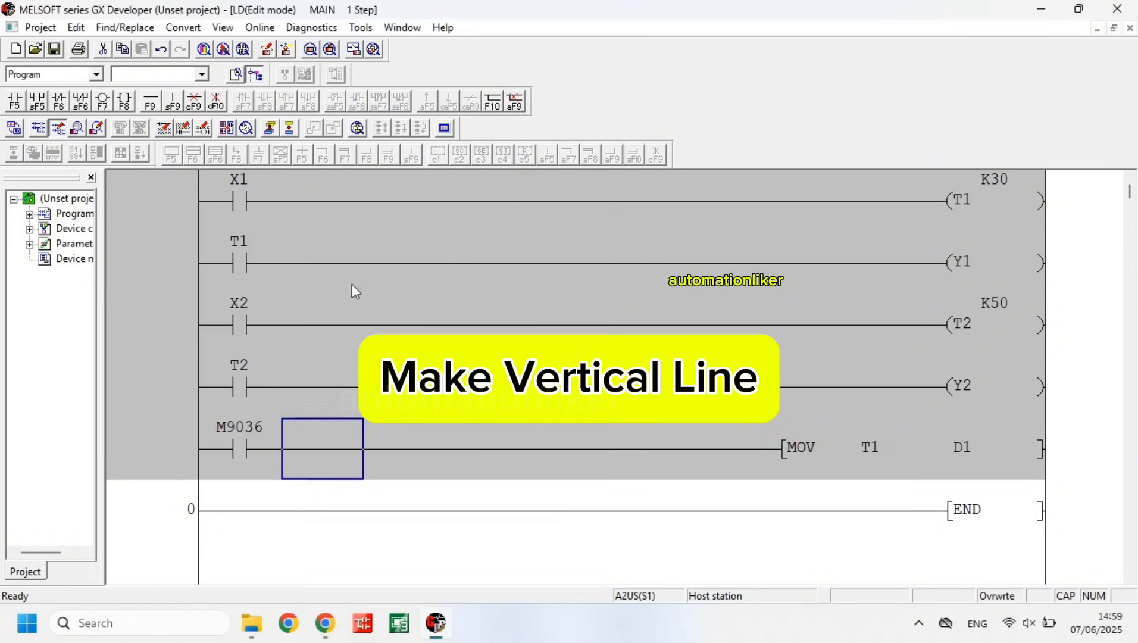
{"action": "left_click", "coordinate": [173, 103]}
{"action": "key", "text": "Return"}
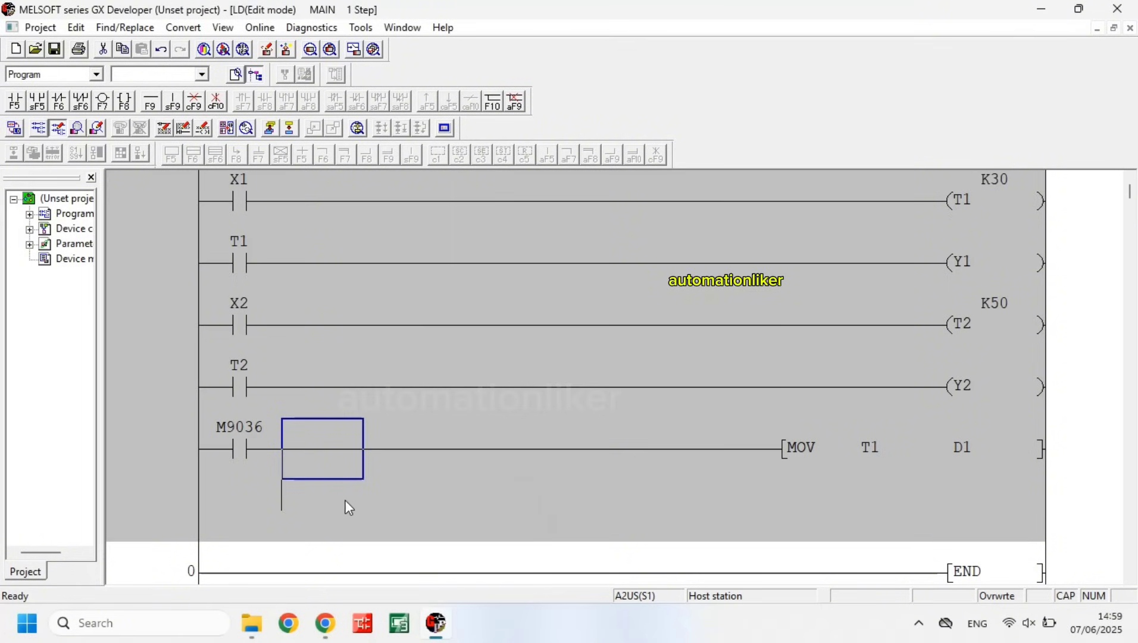
{"action": "left_click", "coordinate": [345, 503]}
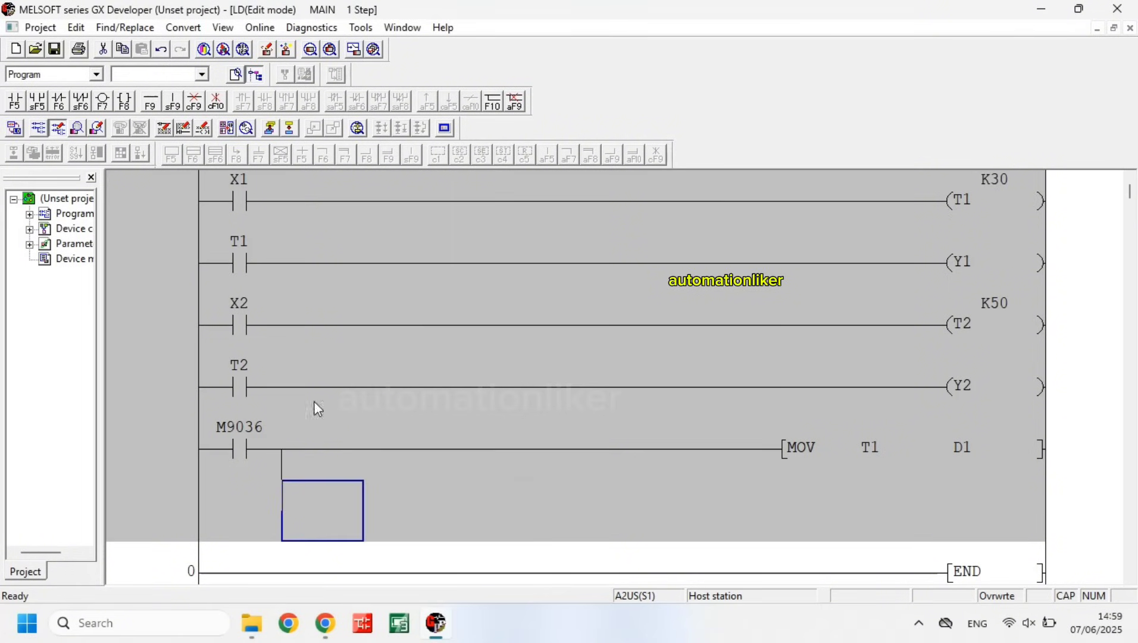
{"action": "left_click", "coordinate": [126, 102]}
{"action": "type", "text": "MO"}
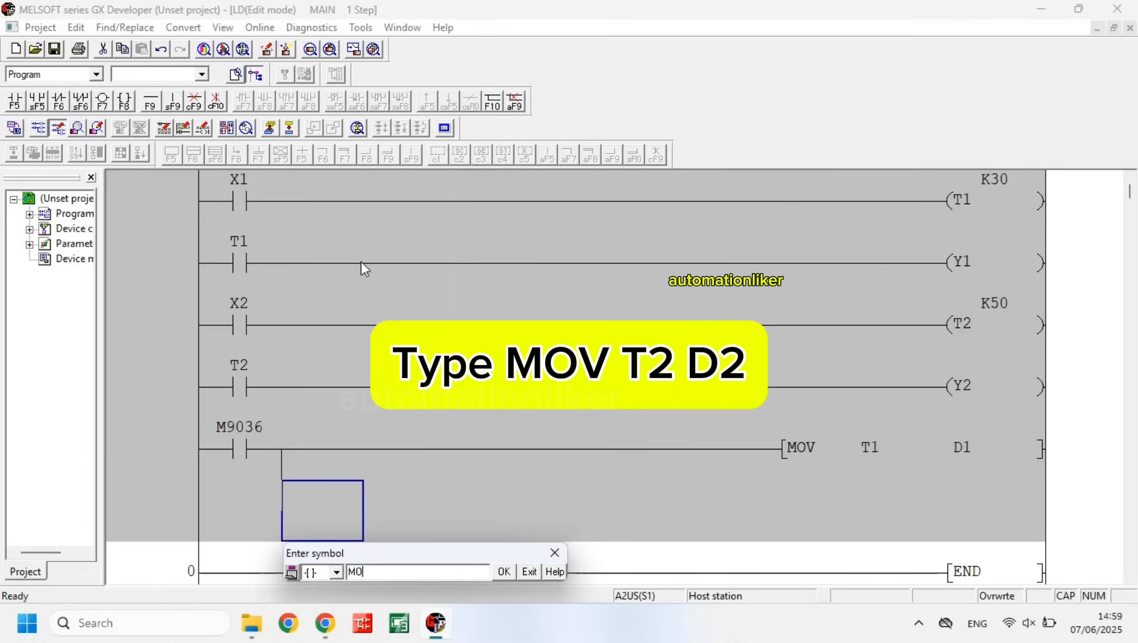
{"action": "type", "text": "V T2 D2"}
{"action": "key", "text": "Return"}
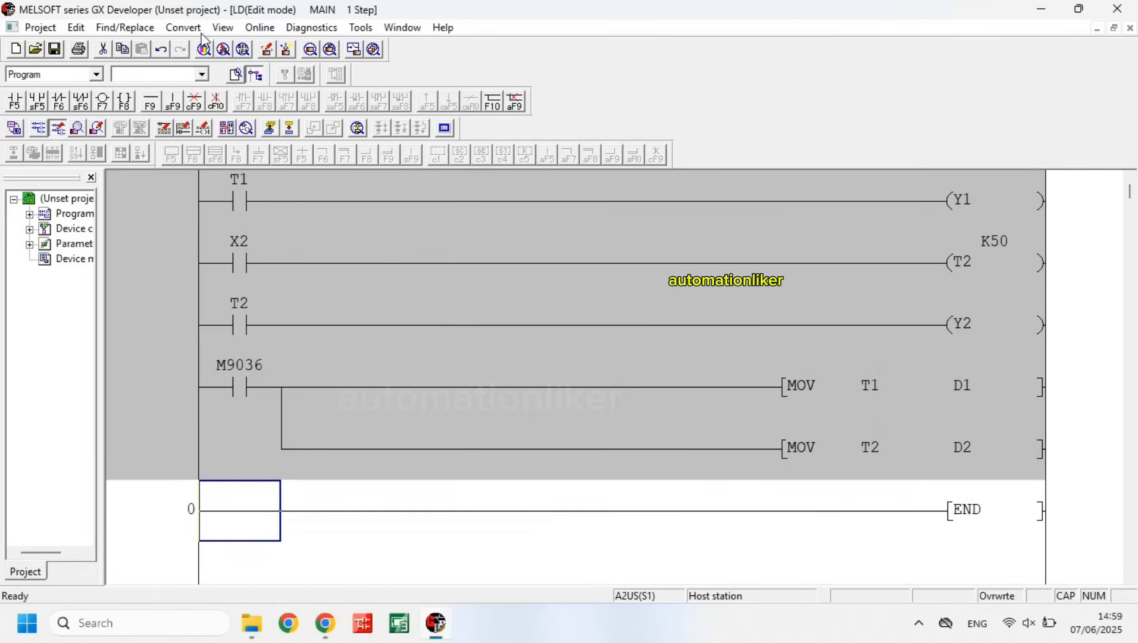
Convert the ladder program and start the ladder logic test
{"action": "left_click", "coordinate": [198, 30]}
{"action": "left_click", "coordinate": [203, 43]}
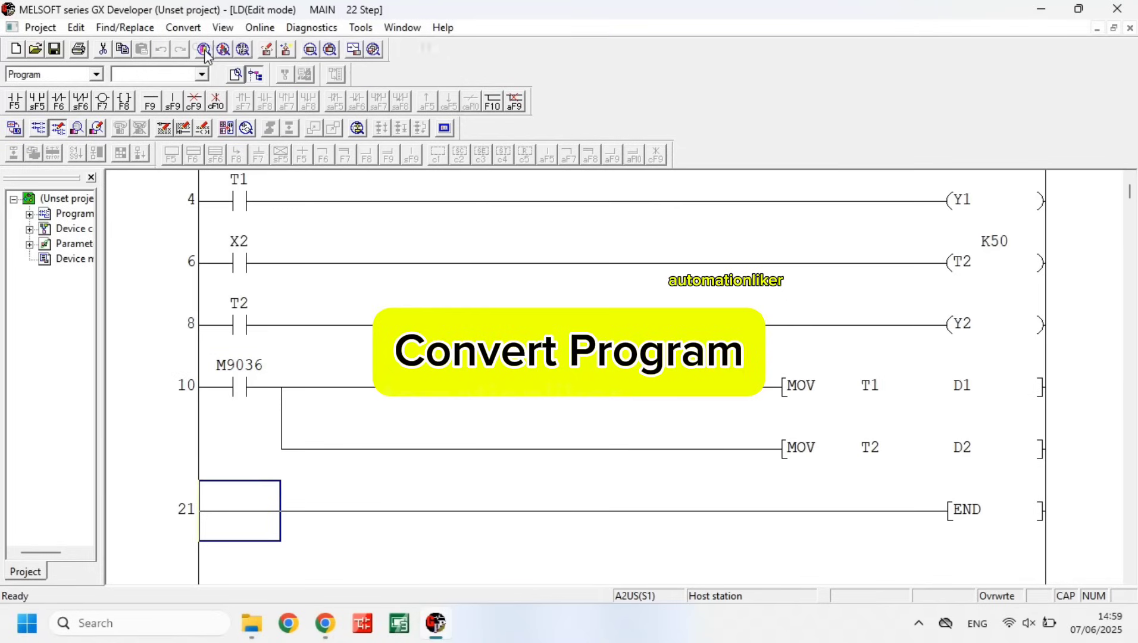
{"action": "left_click", "coordinate": [359, 28]}
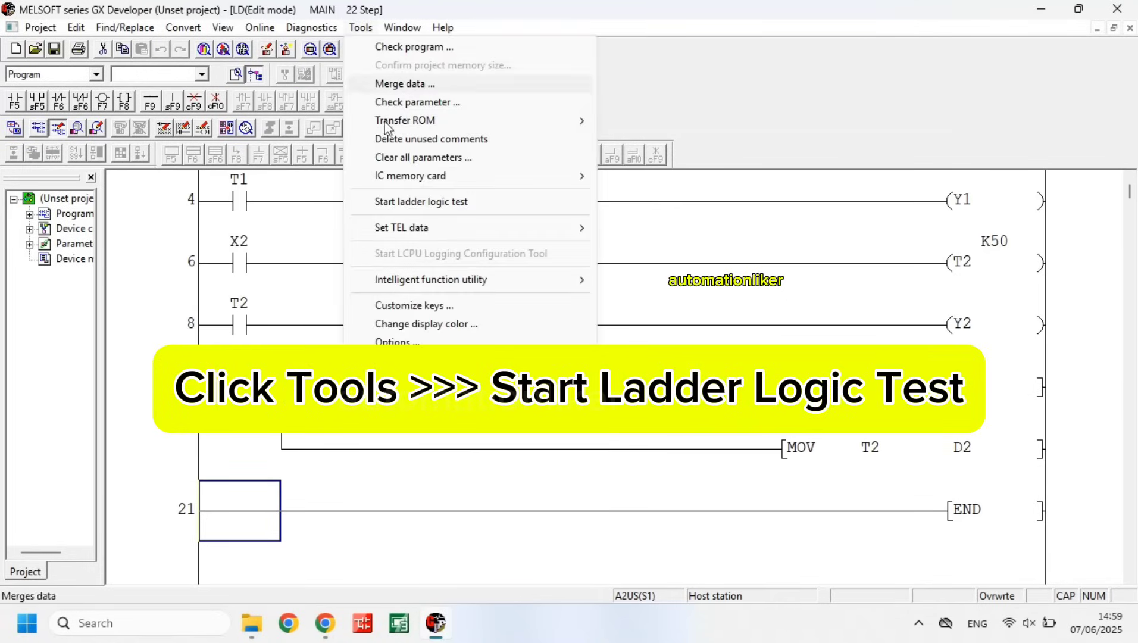
{"action": "left_click", "coordinate": [413, 203]}
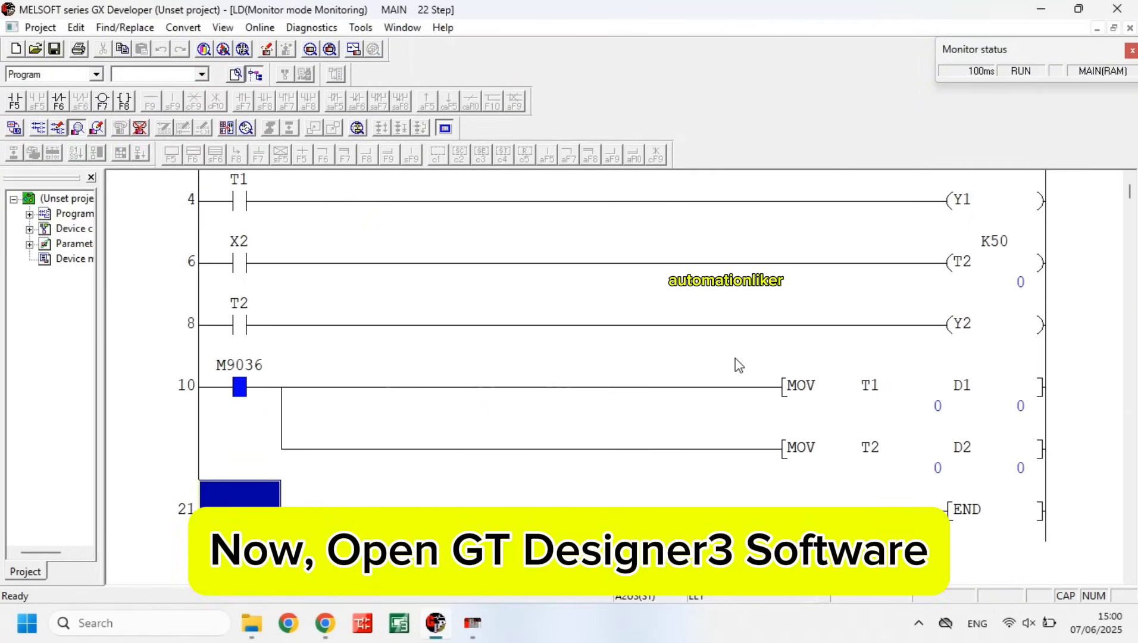
Open GT Designer3 and start a new project with the wizard, accepting GOT2000 series type GT27**-V (640x480)
{"action": "left_click", "coordinate": [407, 622]}
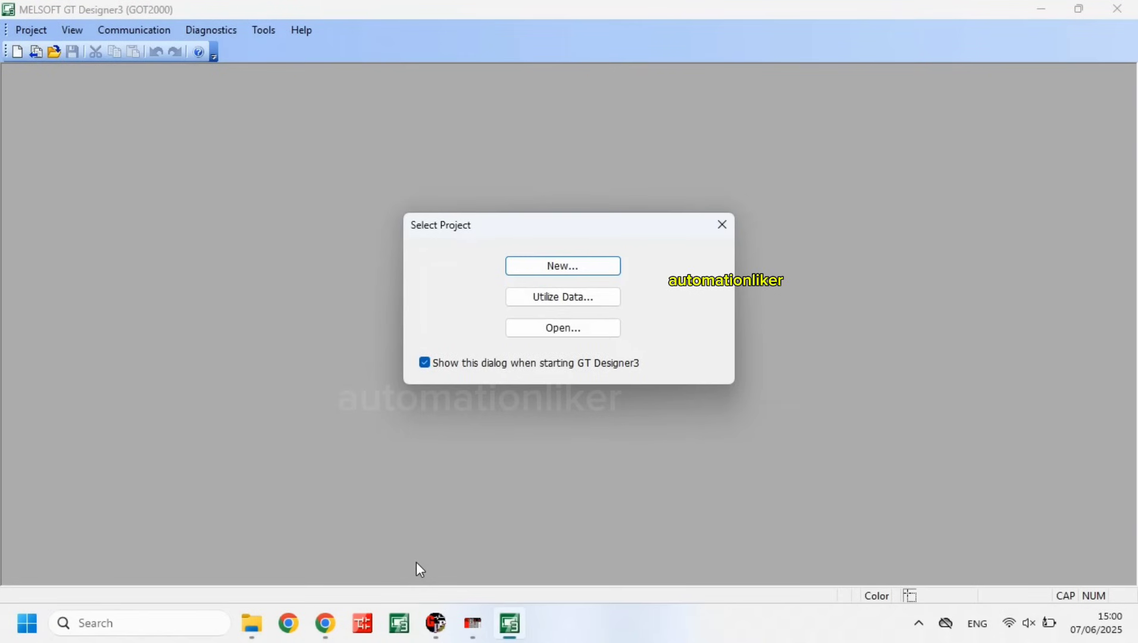
{"action": "left_click", "coordinate": [514, 270]}
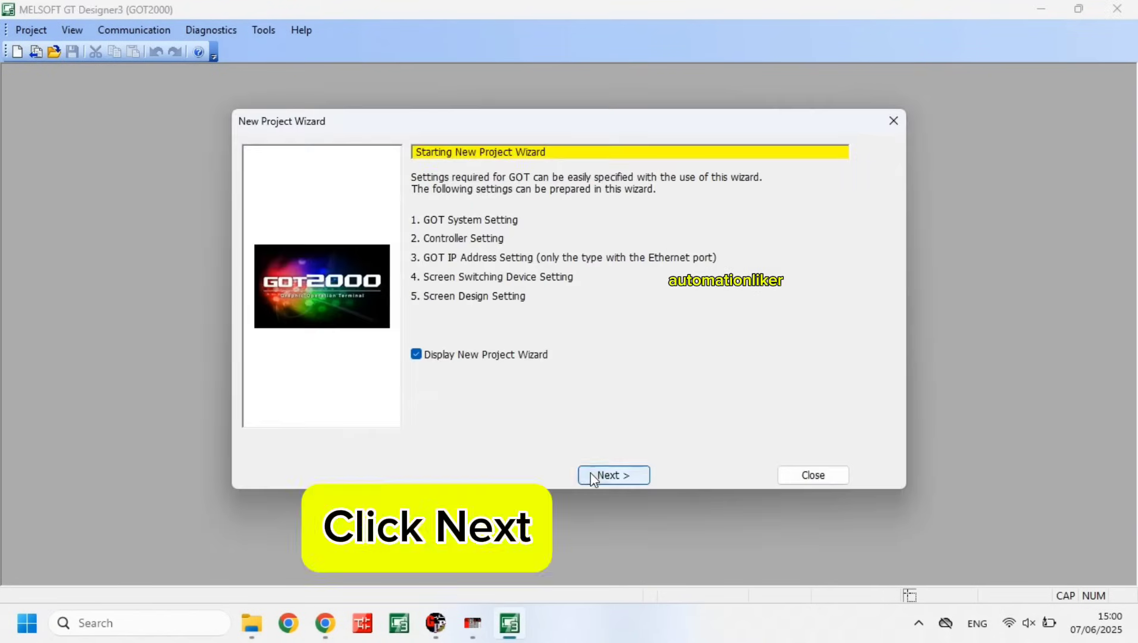
{"action": "left_click", "coordinate": [593, 477]}
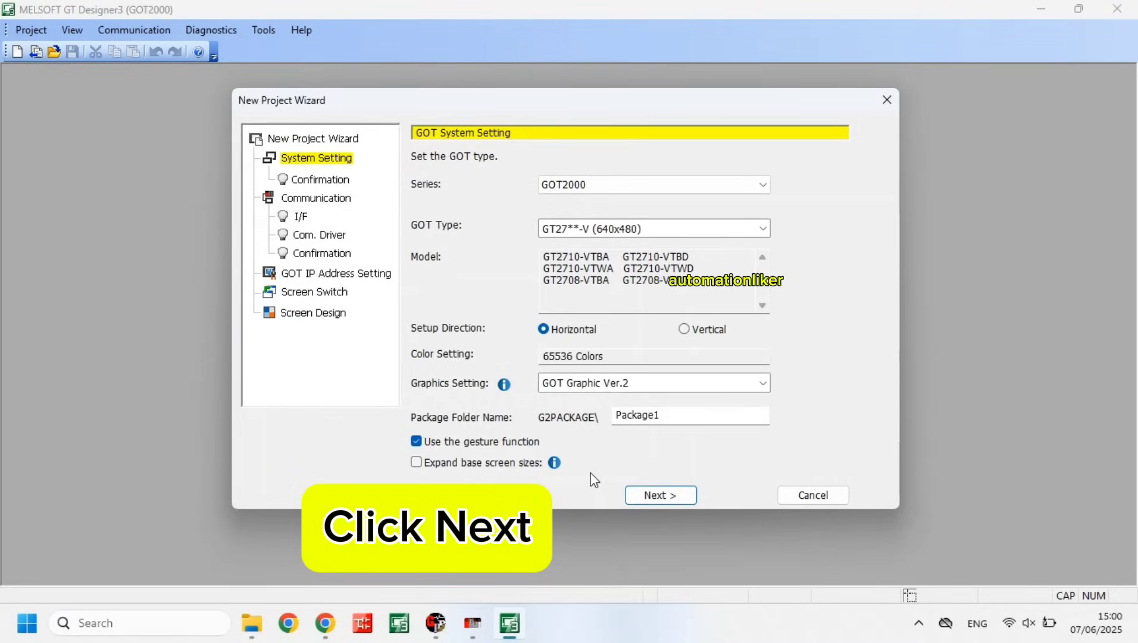
{"action": "left_click", "coordinate": [638, 501]}
{"action": "left_click", "coordinate": [651, 470]}
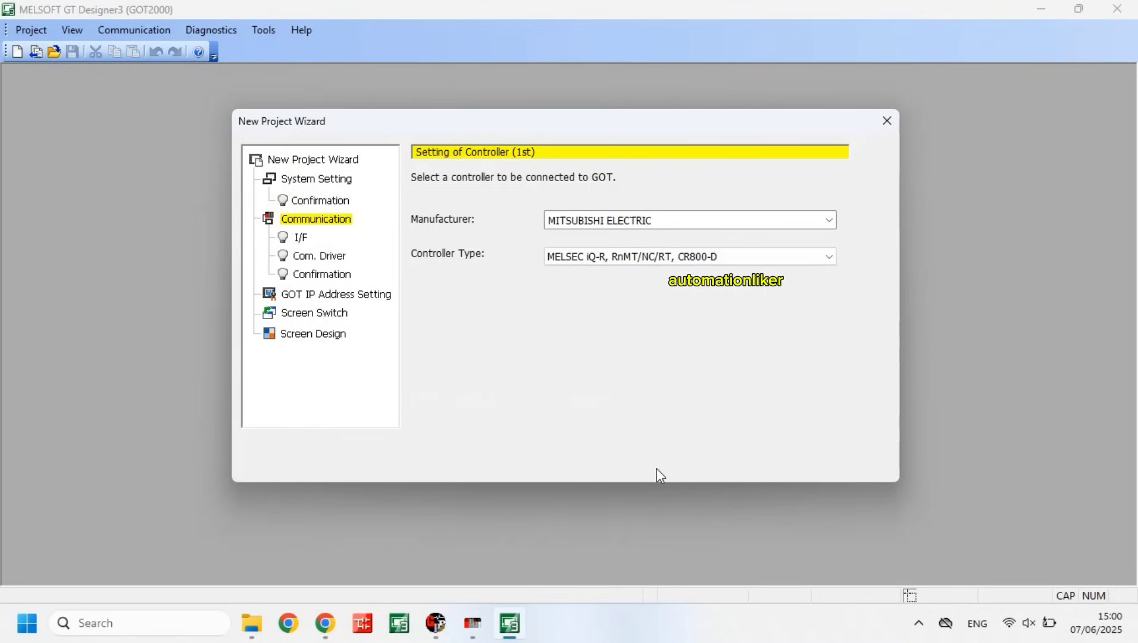
Select MELSEC-A as the controller type and accept the default interface, driver, IP address and screen switching settings
{"action": "left_click", "coordinate": [660, 261]}
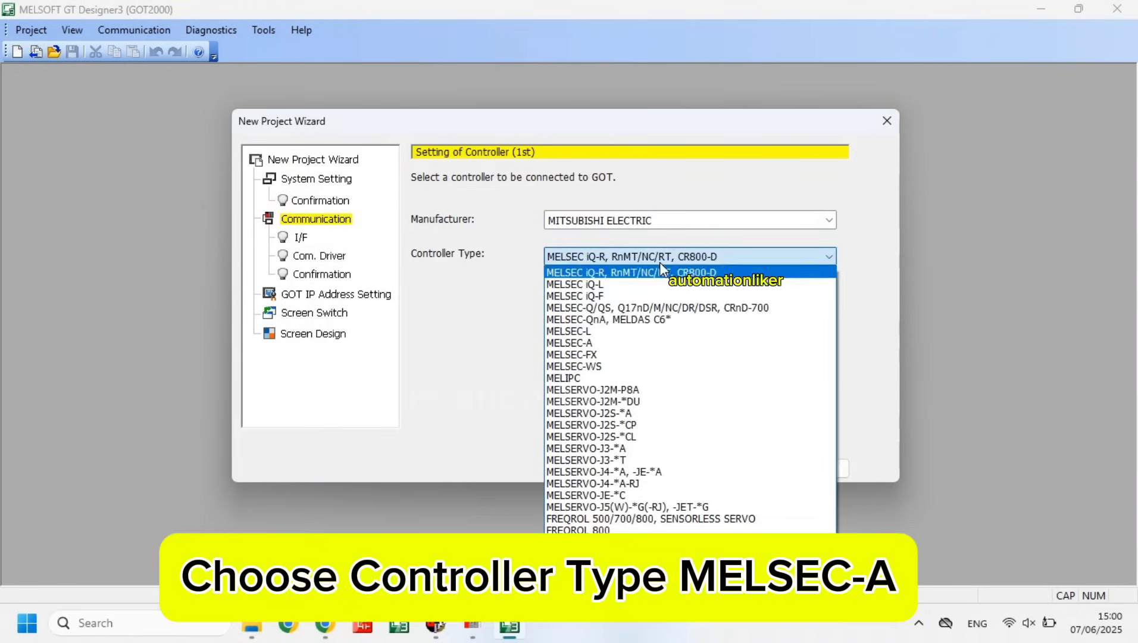
{"action": "left_click", "coordinate": [607, 340]}
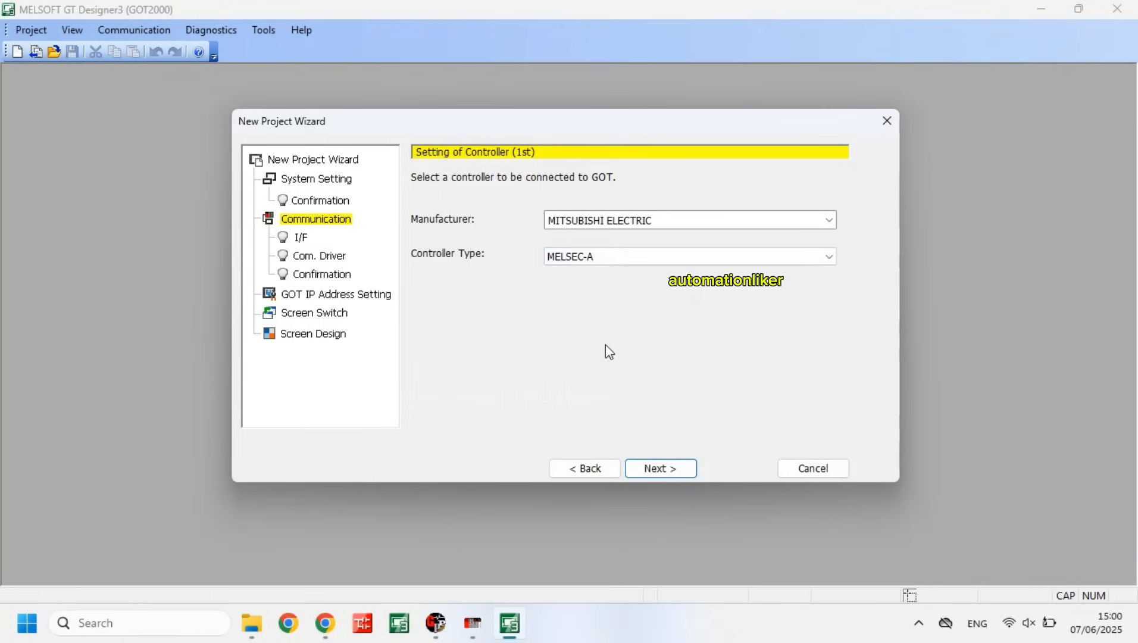
{"action": "left_click", "coordinate": [649, 469]}
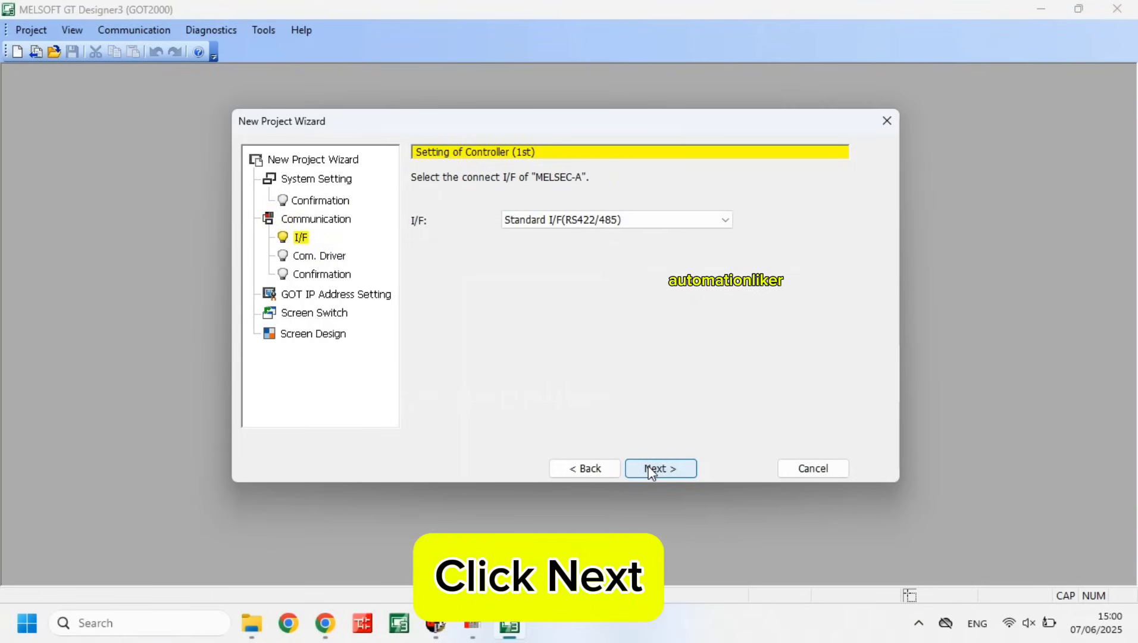
{"action": "left_click", "coordinate": [649, 470]}
{"action": "left_click", "coordinate": [649, 469]}
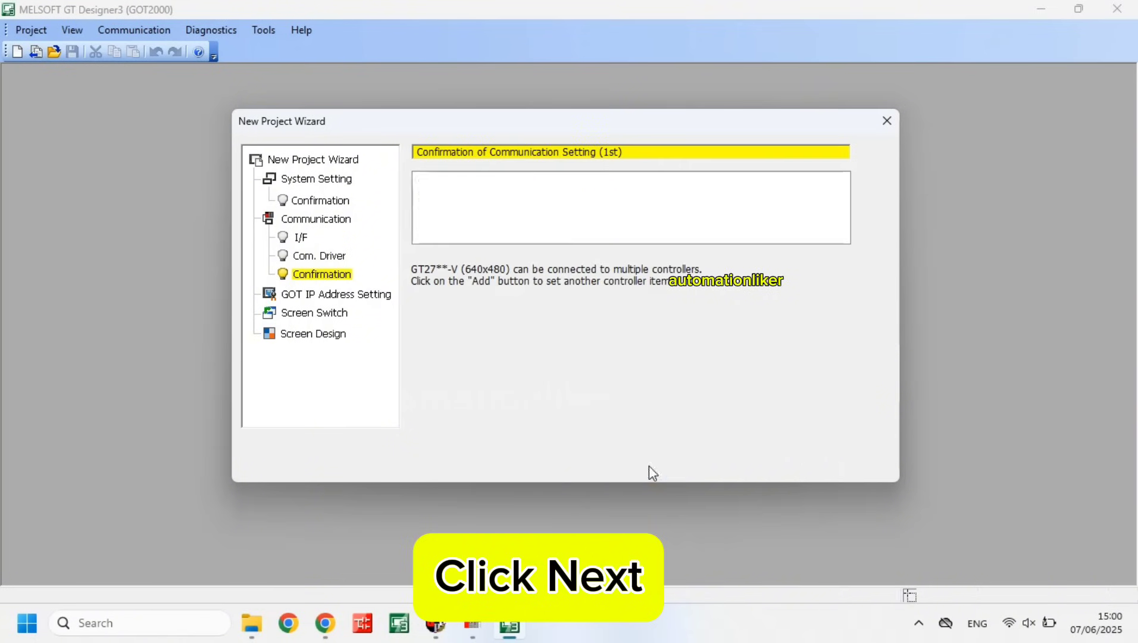
{"action": "left_click", "coordinate": [649, 468]}
{"action": "left_click", "coordinate": [648, 467]}
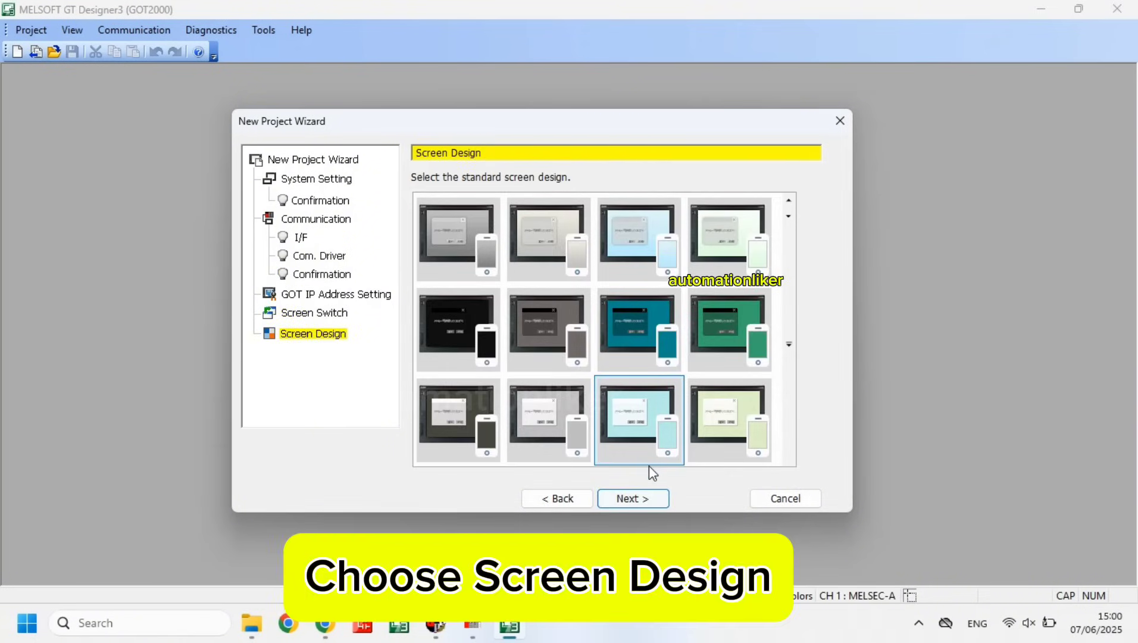
Choose the light blue screen design from the first row and finish creating the project
{"action": "left_click", "coordinate": [653, 257]}
{"action": "left_click", "coordinate": [635, 503]}
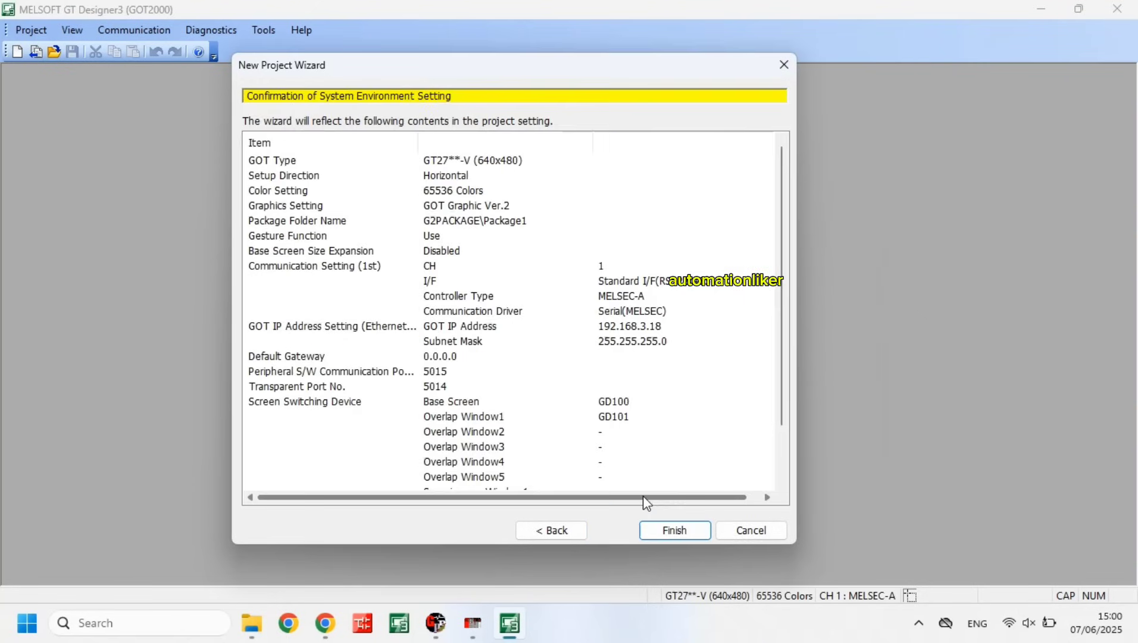
{"action": "left_click", "coordinate": [668, 529]}
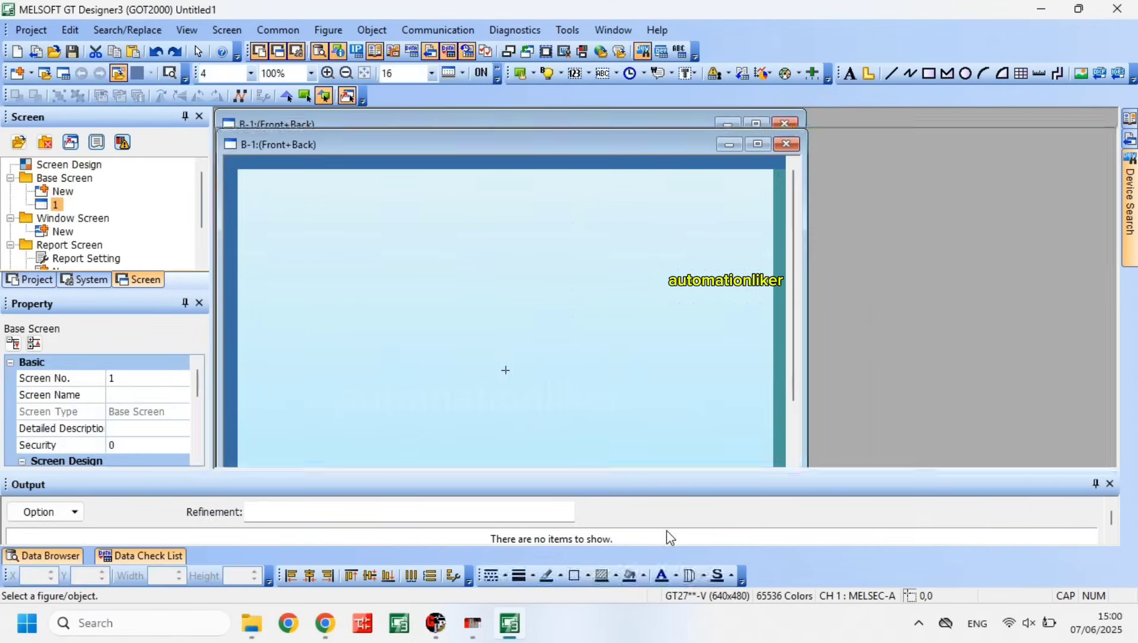
Close the Output window and enlarge the B-1 base screen window
{"action": "left_click", "coordinate": [1109, 493]}
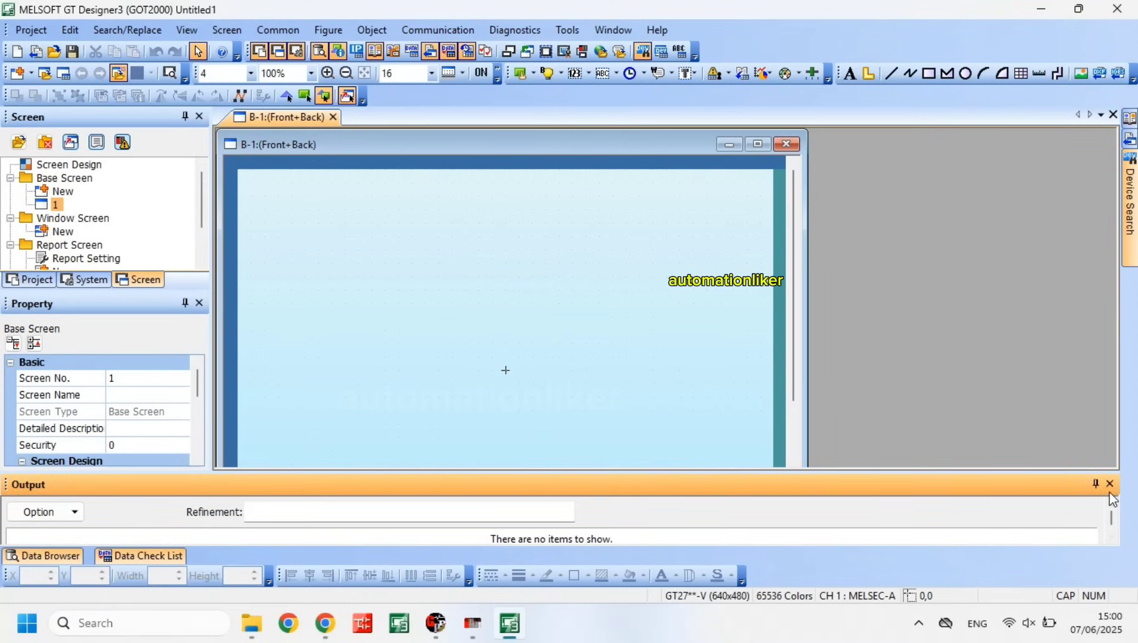
{"action": "left_click", "coordinate": [1110, 484]}
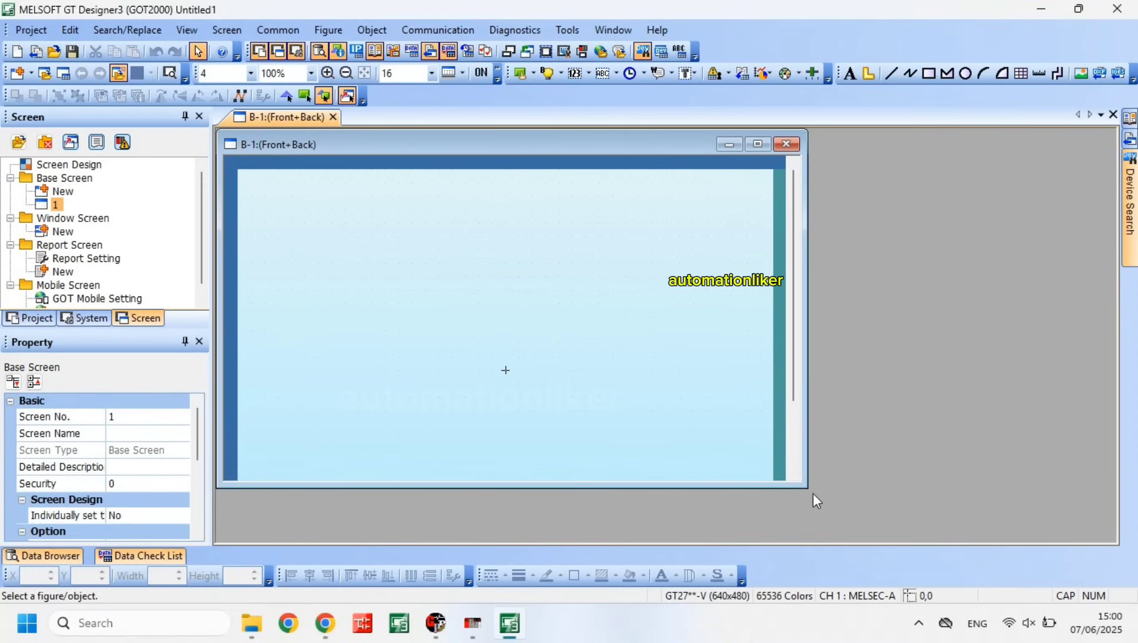
{"action": "left_click_drag", "start_coordinate": [805, 483], "coordinate": [967, 544]}
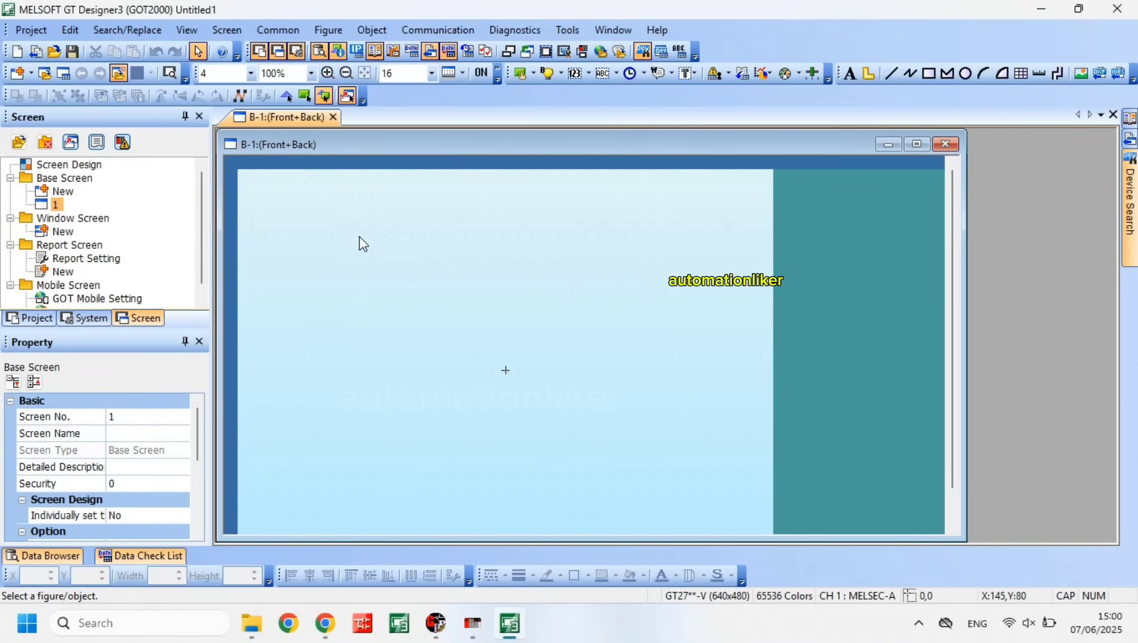
Draw a switch about 57 by 49 dots near the upper-left corner of the base screen
{"action": "left_click", "coordinate": [518, 73]}
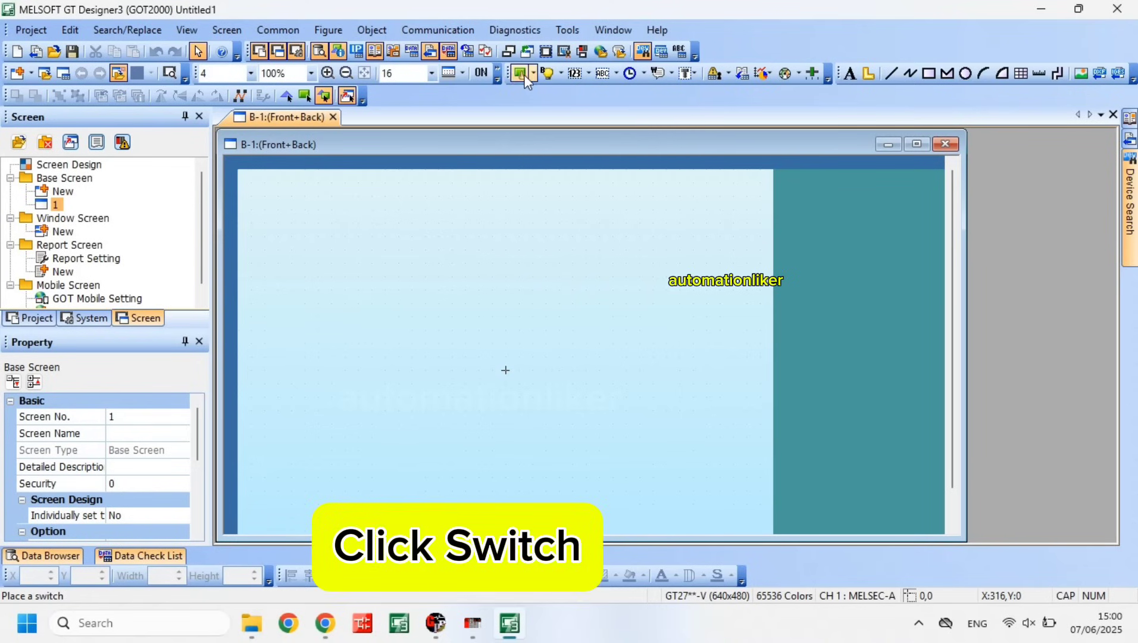
{"action": "left_click_drag", "start_coordinate": [288, 210], "coordinate": [335, 250]}
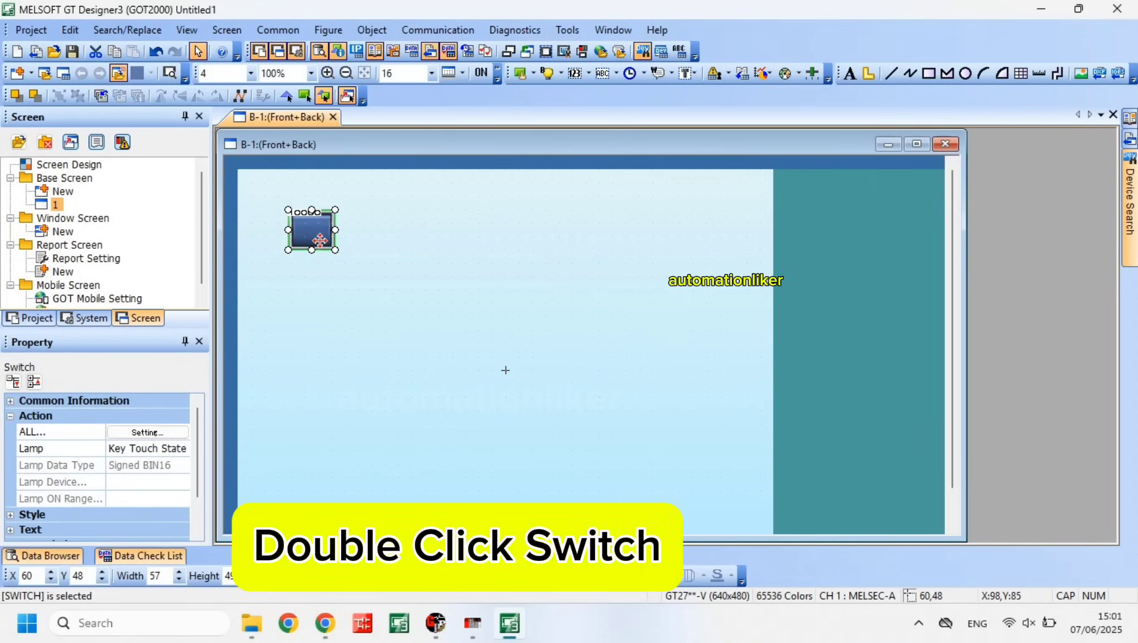
Give the switch an Alternate bit action on device X0 and set its lamp timing to Bit-ON/OFF with device X0
{"action": "double_click", "coordinate": [319, 239]}
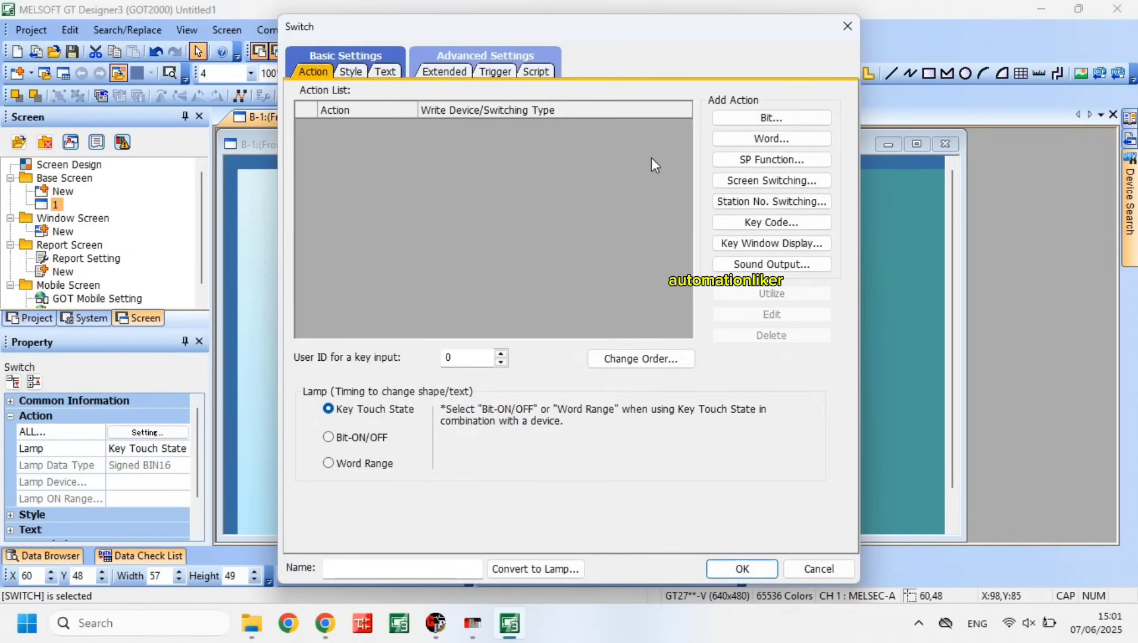
{"action": "left_click", "coordinate": [737, 118]}
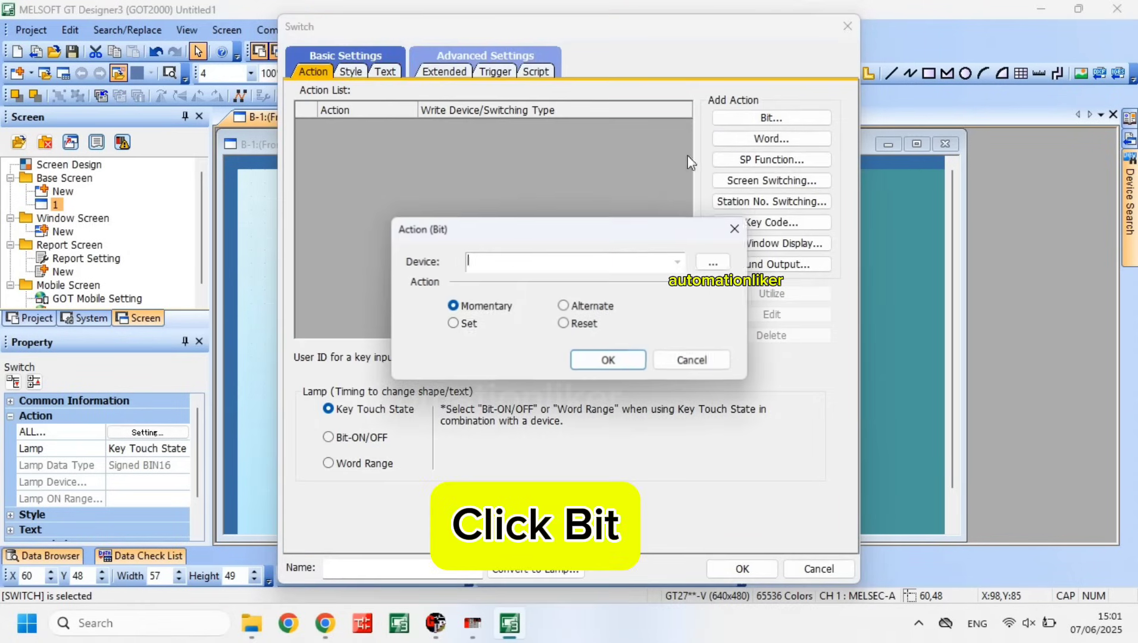
{"action": "type", "text": "X0"}
{"action": "left_click", "coordinate": [598, 241]}
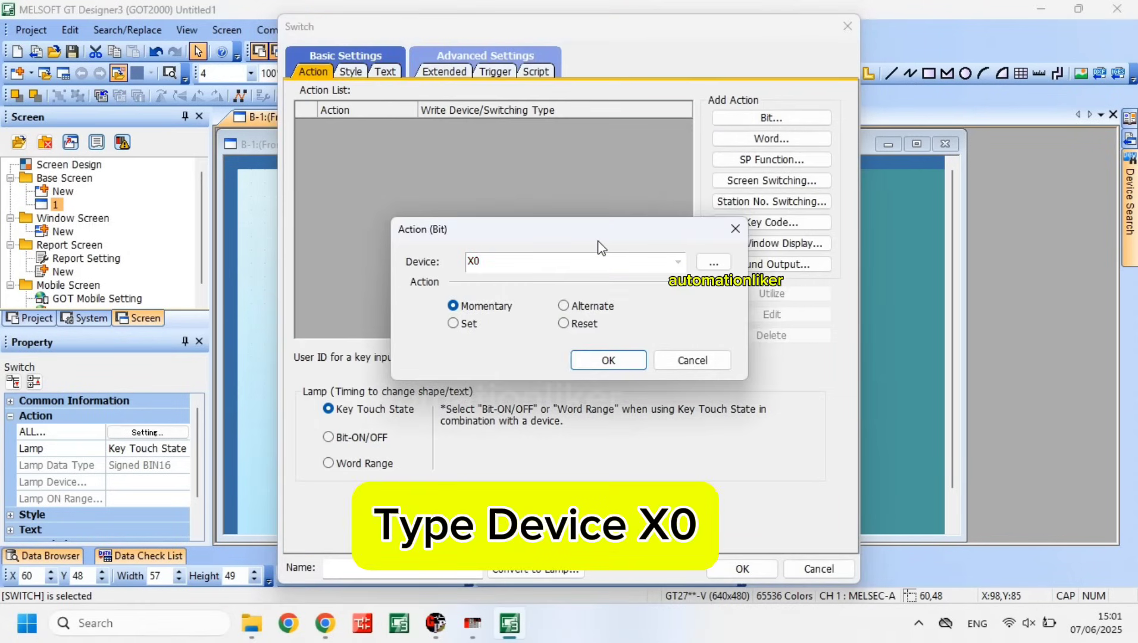
{"action": "left_click", "coordinate": [588, 308]}
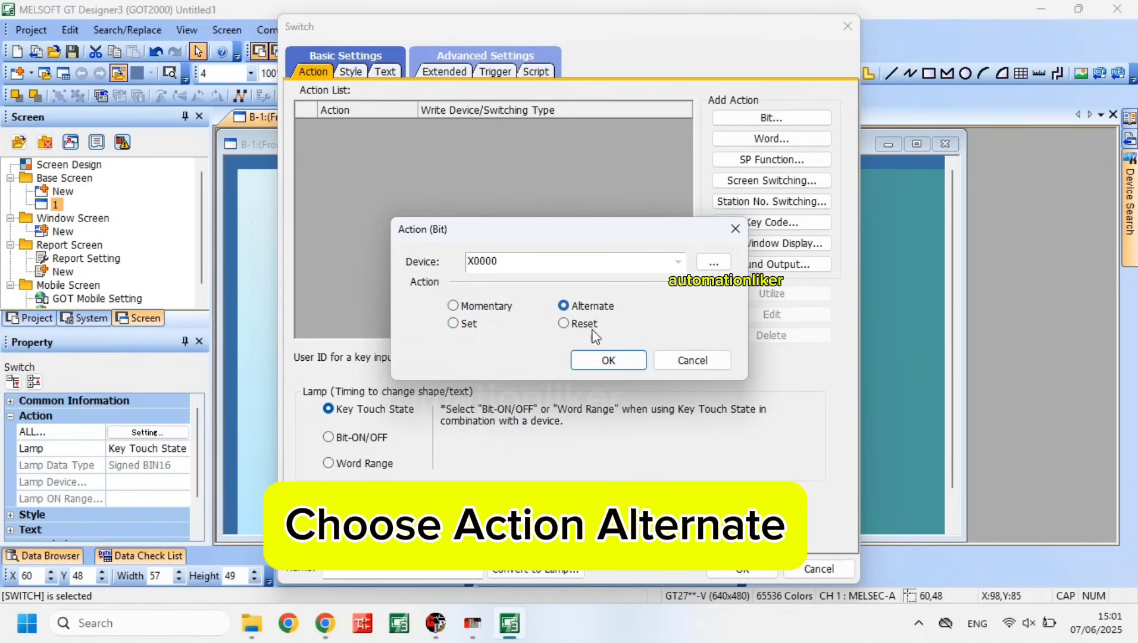
{"action": "left_click", "coordinate": [600, 360]}
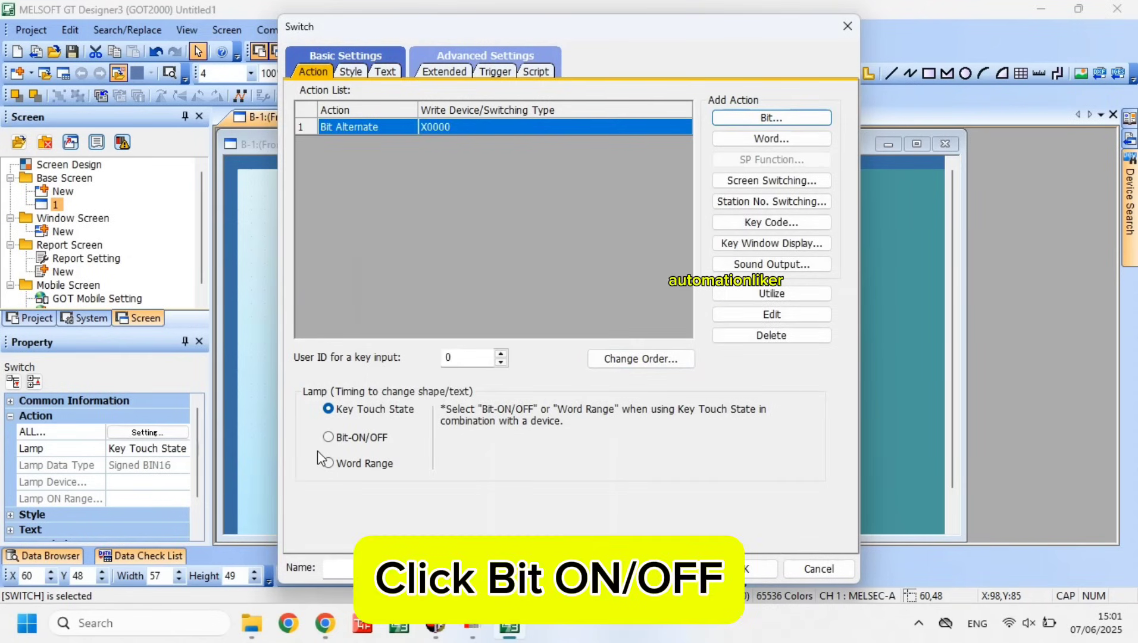
{"action": "left_click", "coordinate": [328, 437]}
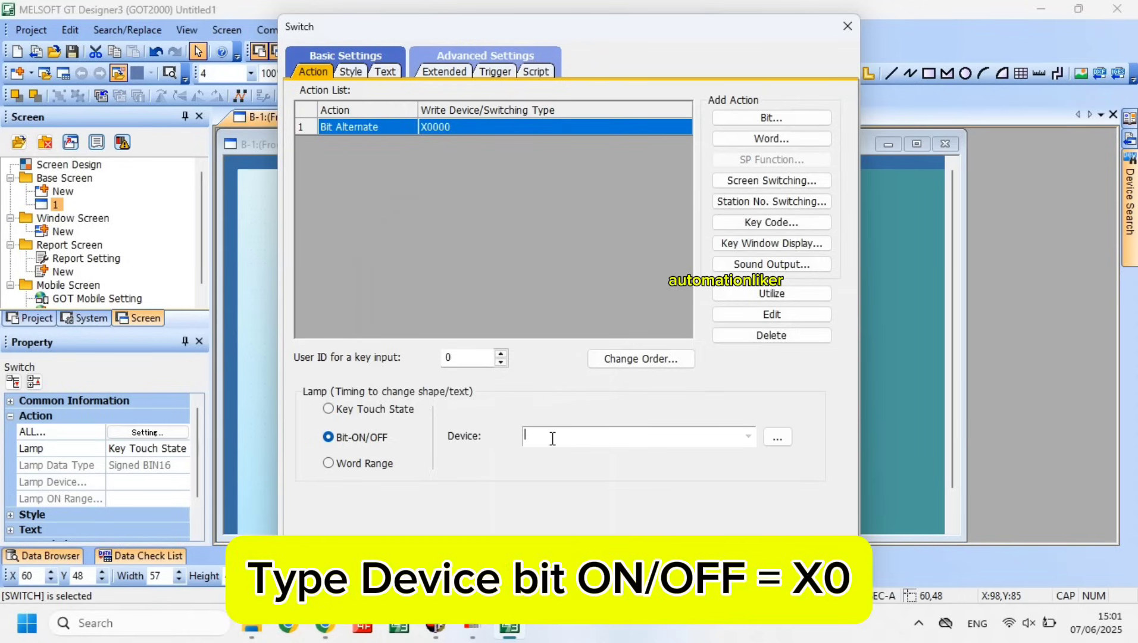
{"action": "type", "text": "X0000"}
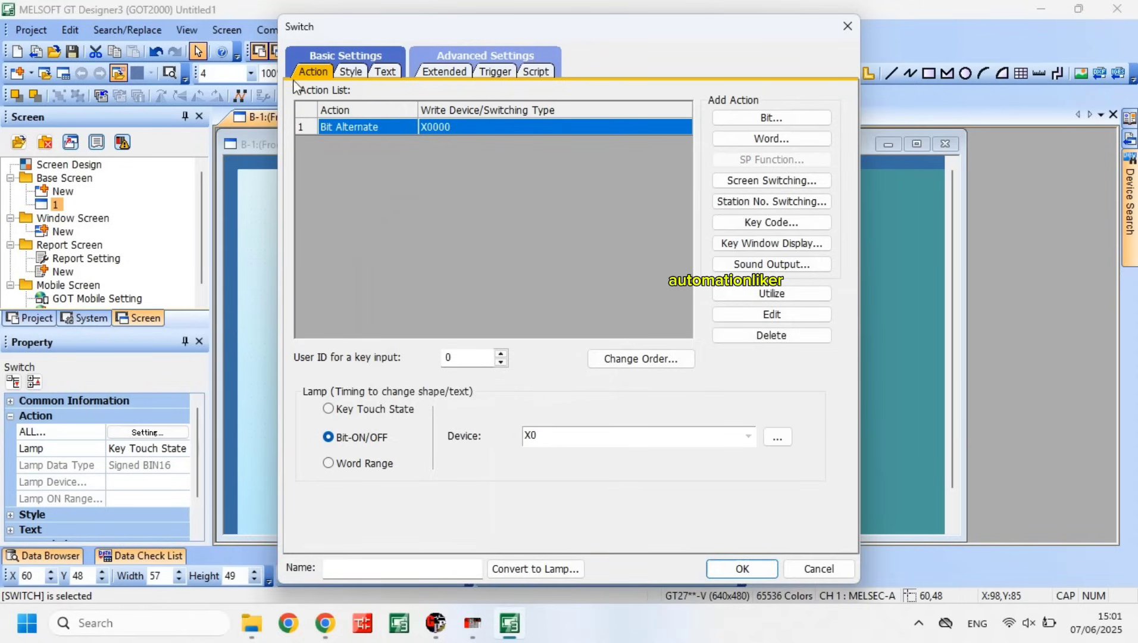
Keep the switch's shape color blue and give its lamp ON state the L_02_1_B shape from FA Control Lamp Figure A1
{"action": "left_click", "coordinate": [351, 71]}
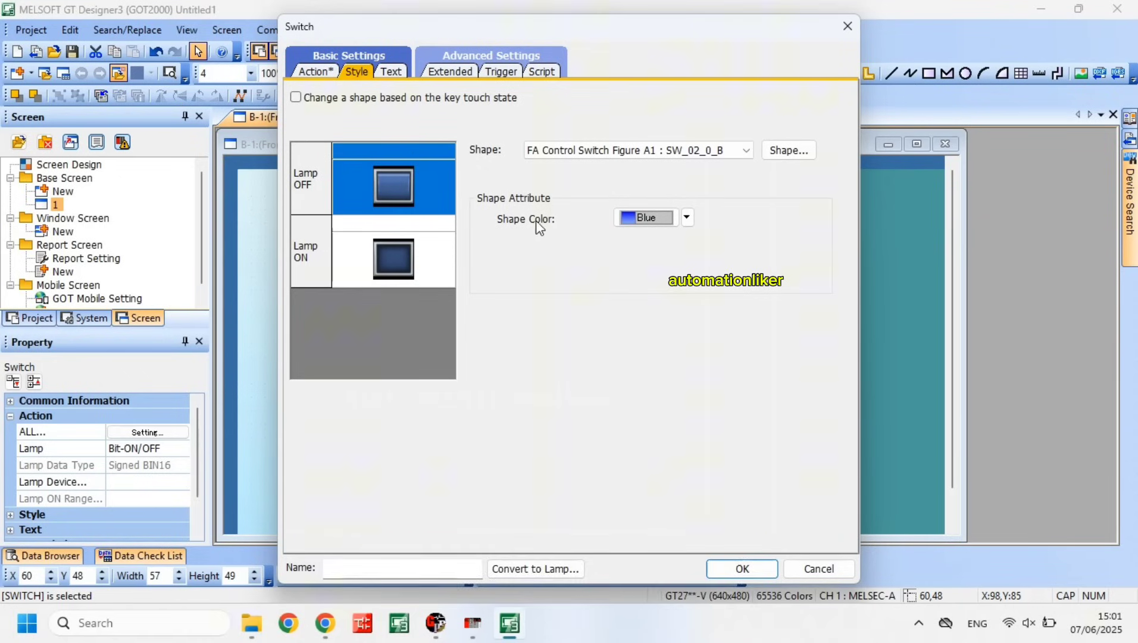
{"action": "left_click", "coordinate": [670, 220]}
{"action": "left_click", "coordinate": [656, 252]}
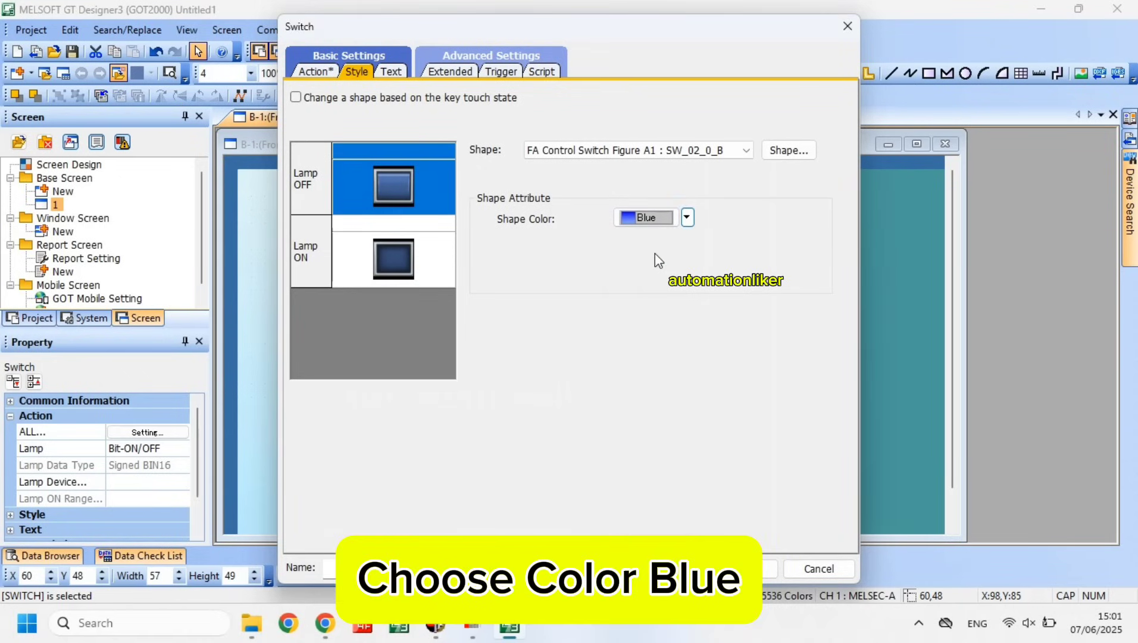
{"action": "left_click", "coordinate": [398, 256]}
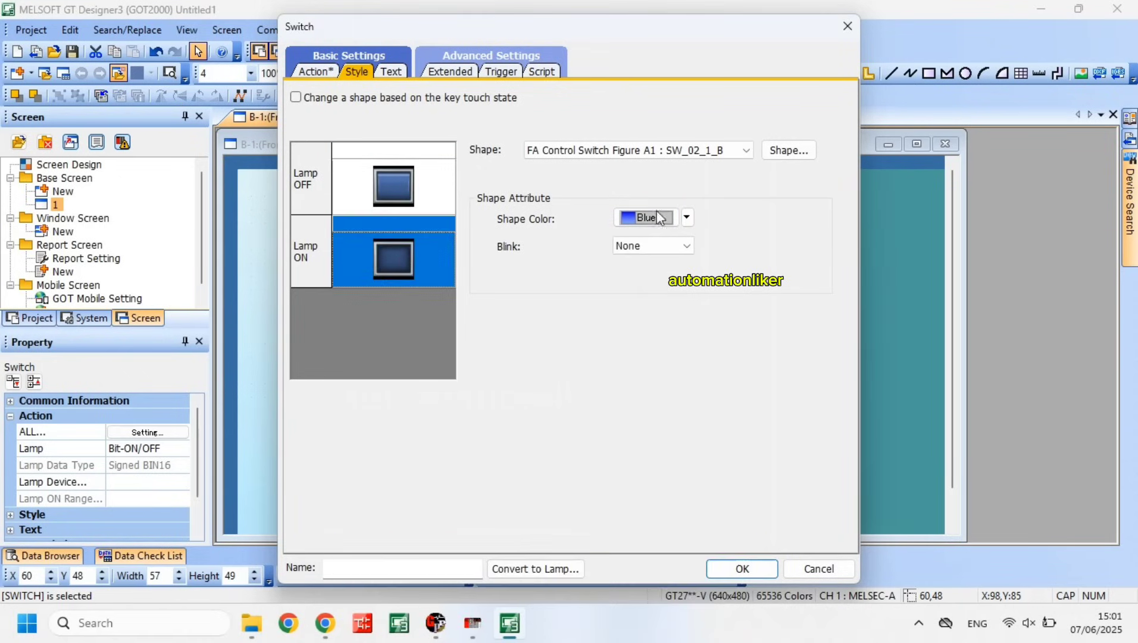
{"action": "left_click", "coordinate": [784, 159]}
{"action": "left_click", "coordinate": [643, 166]}
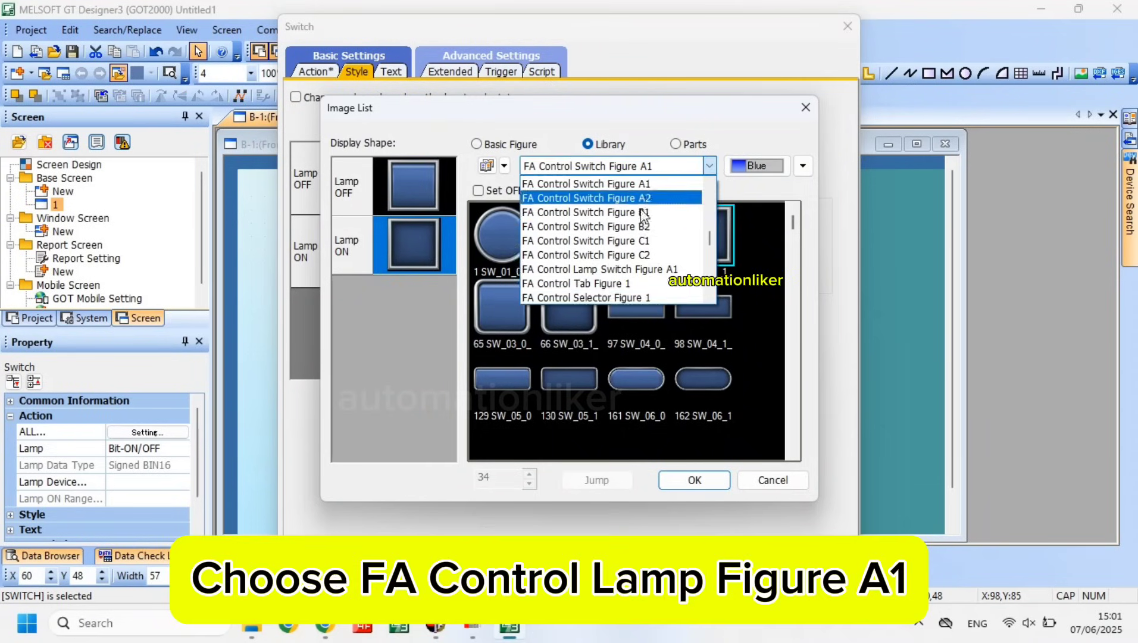
{"action": "scroll", "coordinate": [643, 215], "scroll_direction": "up", "scroll_amount": 3}
{"action": "left_click", "coordinate": [619, 201]}
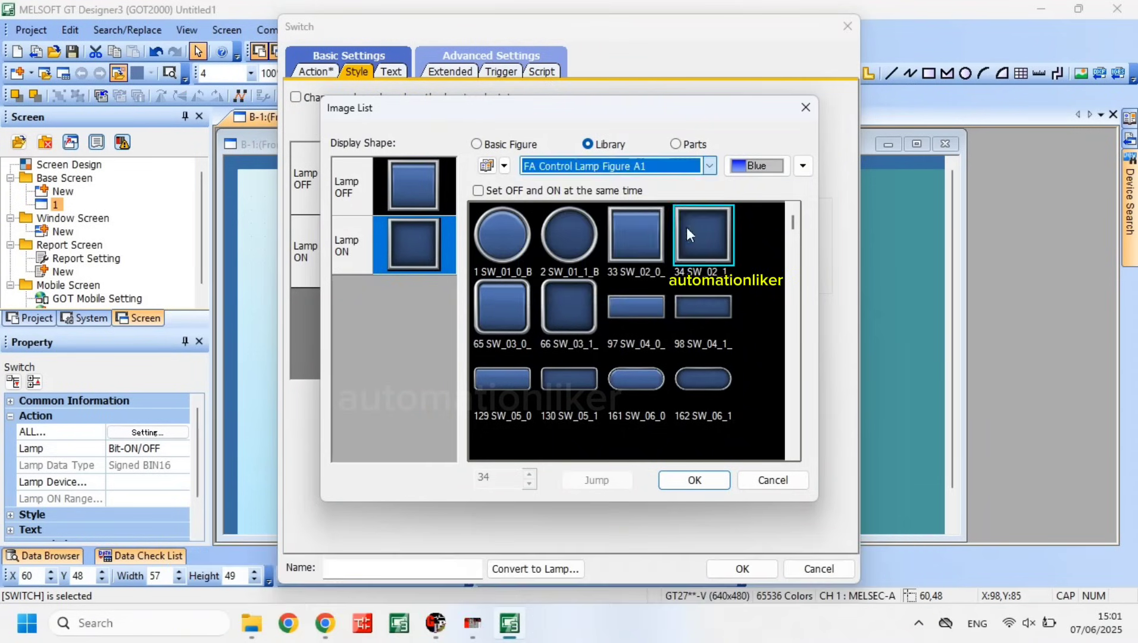
{"action": "left_click", "coordinate": [709, 253]}
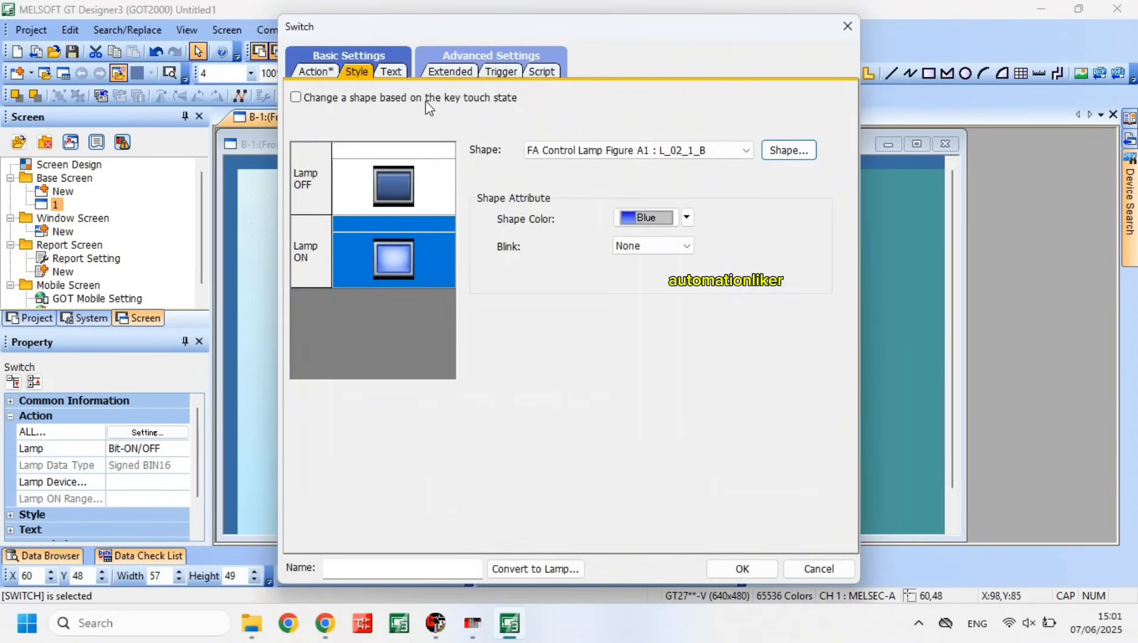
Label the switch with the text X0 for both lamp states
{"action": "left_click", "coordinate": [393, 72]}
{"action": "left_click", "coordinate": [647, 309]}
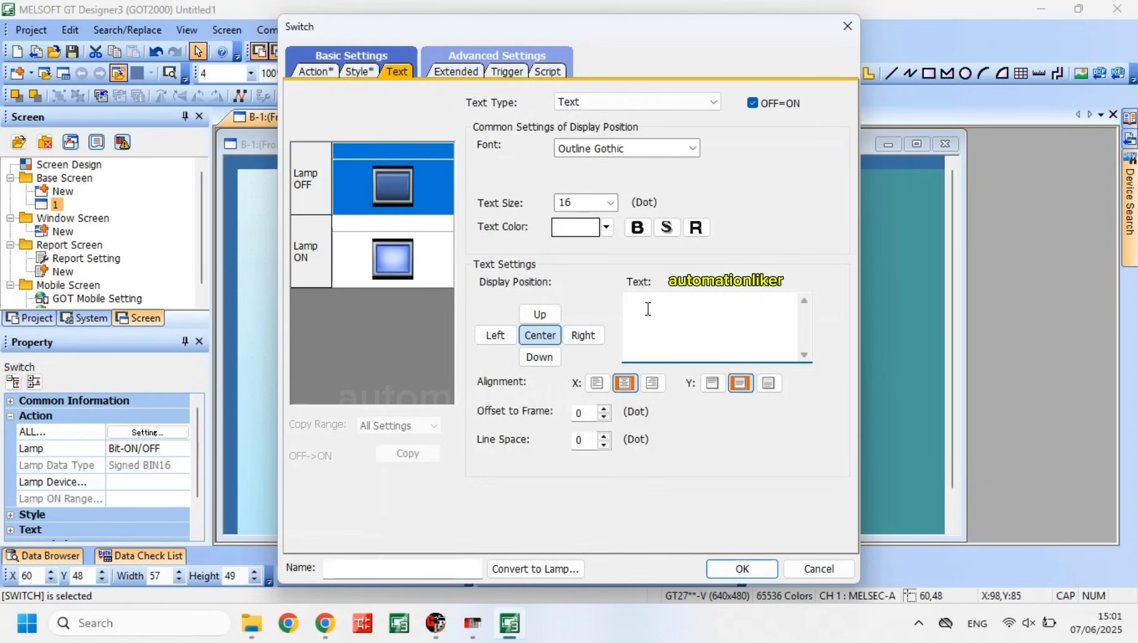
{"action": "type", "text": "X0"}
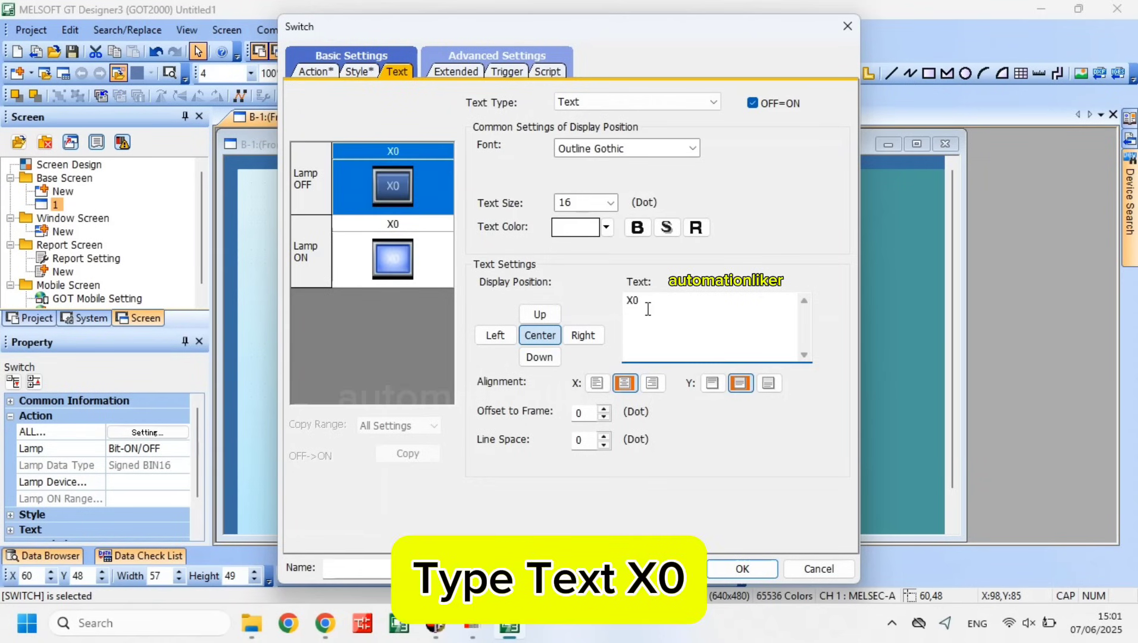
Turn off OFF=ON for the switch text, color the lamp ON text black, and apply the switch settings
{"action": "left_click", "coordinate": [443, 234]}
{"action": "left_click", "coordinate": [752, 103]}
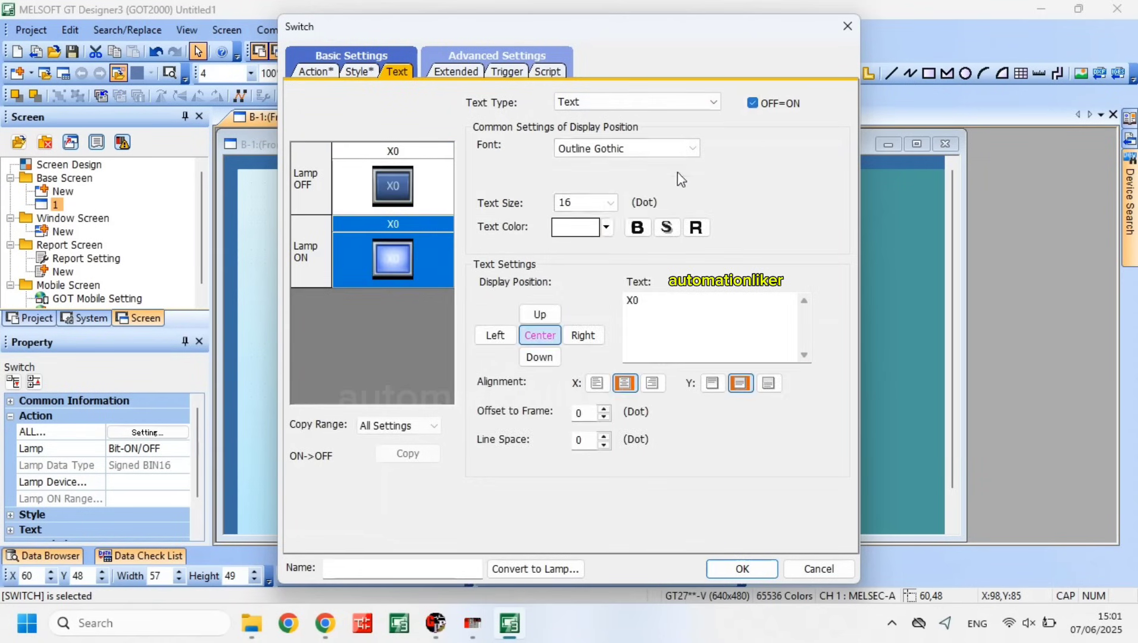
{"action": "left_click", "coordinate": [607, 232]}
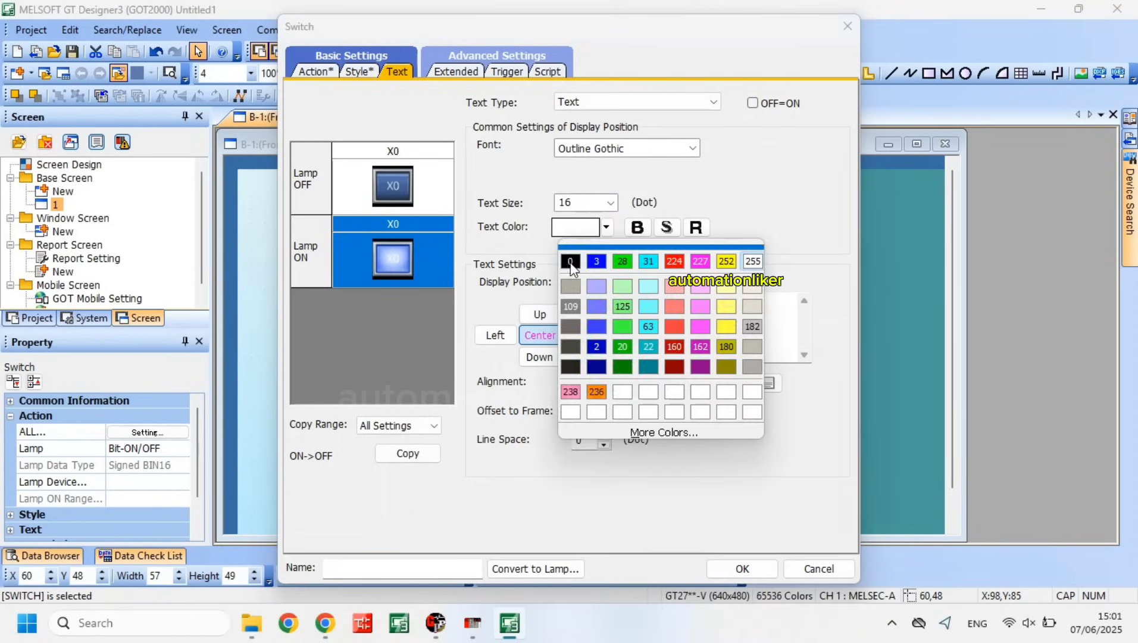
{"action": "left_click", "coordinate": [572, 271]}
{"action": "left_click", "coordinate": [754, 568]}
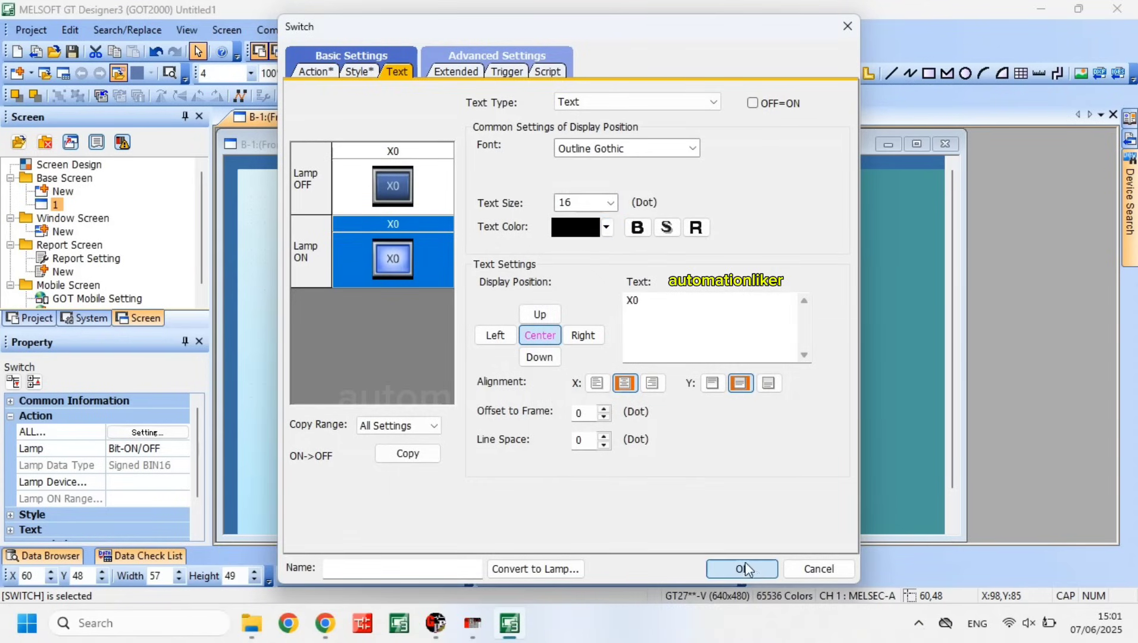
{"action": "left_click", "coordinate": [353, 295]}
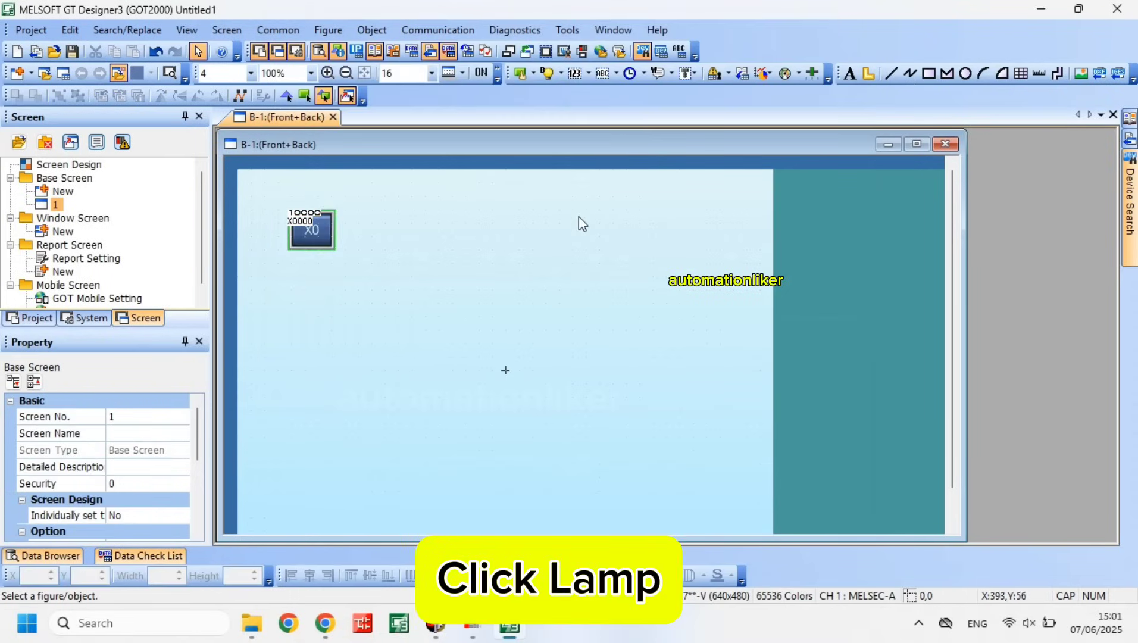
Place a bit lamp of about 61 by 53 dots beside the X0 switch and assign it device Y0
{"action": "left_click", "coordinate": [547, 73]}
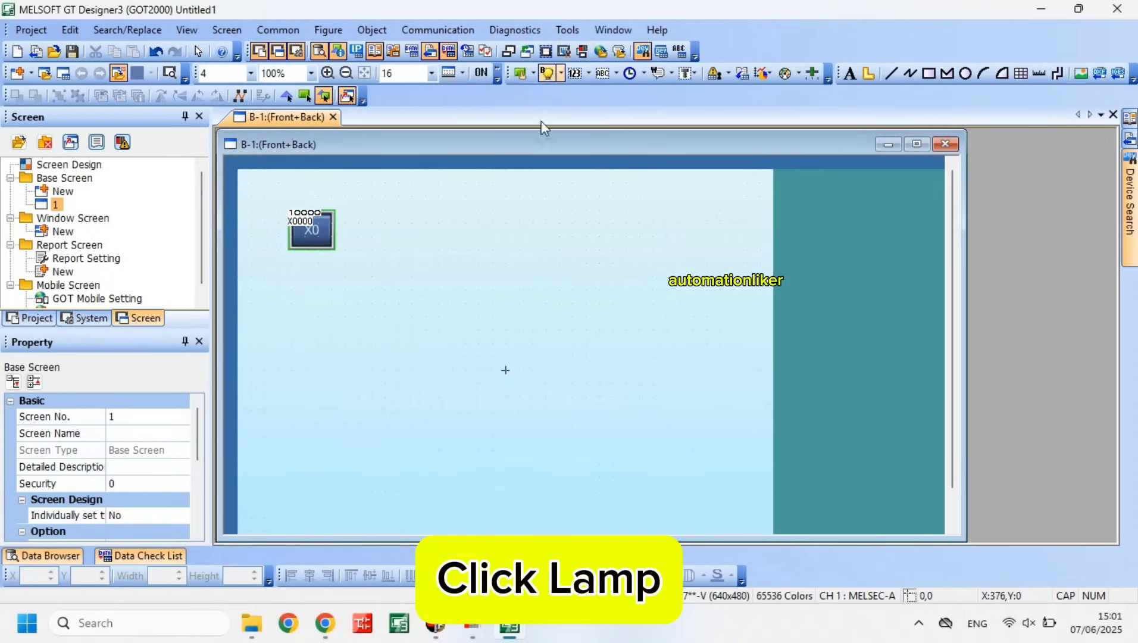
{"action": "left_click_drag", "start_coordinate": [368, 207], "coordinate": [422, 250]}
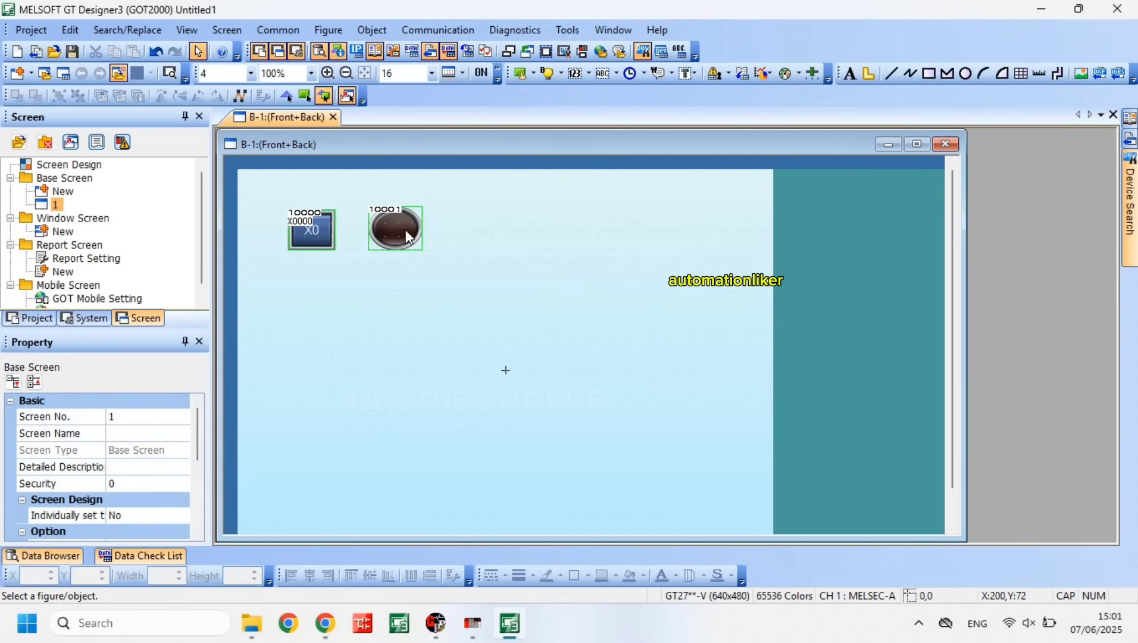
{"action": "double_click", "coordinate": [391, 239]}
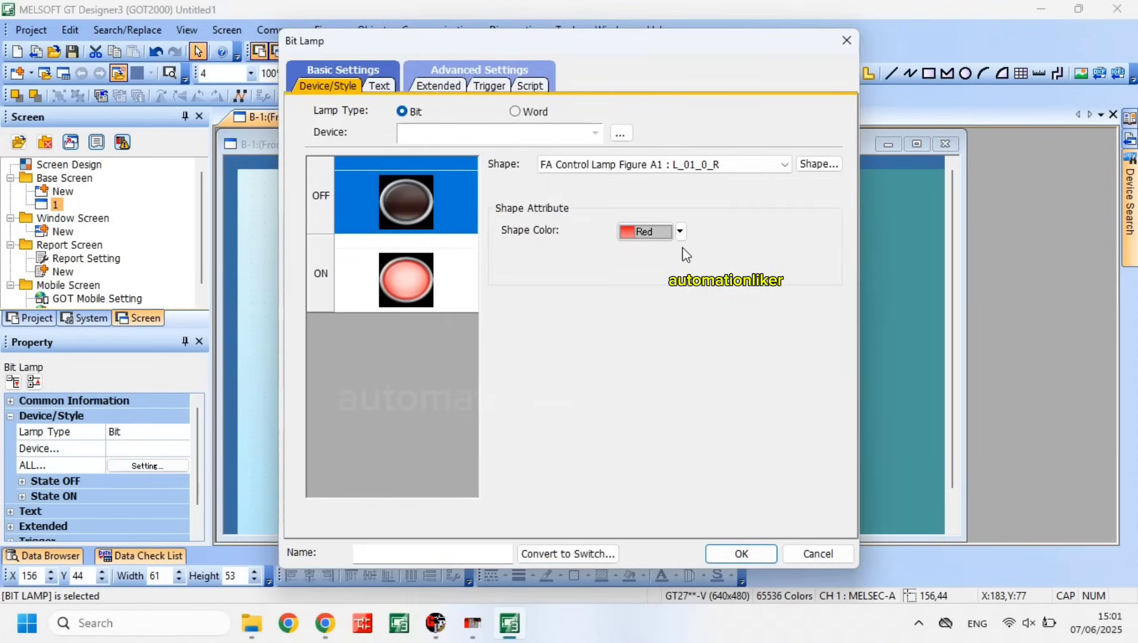
{"action": "left_click", "coordinate": [508, 137]}
{"action": "type", "text": "Y0"}
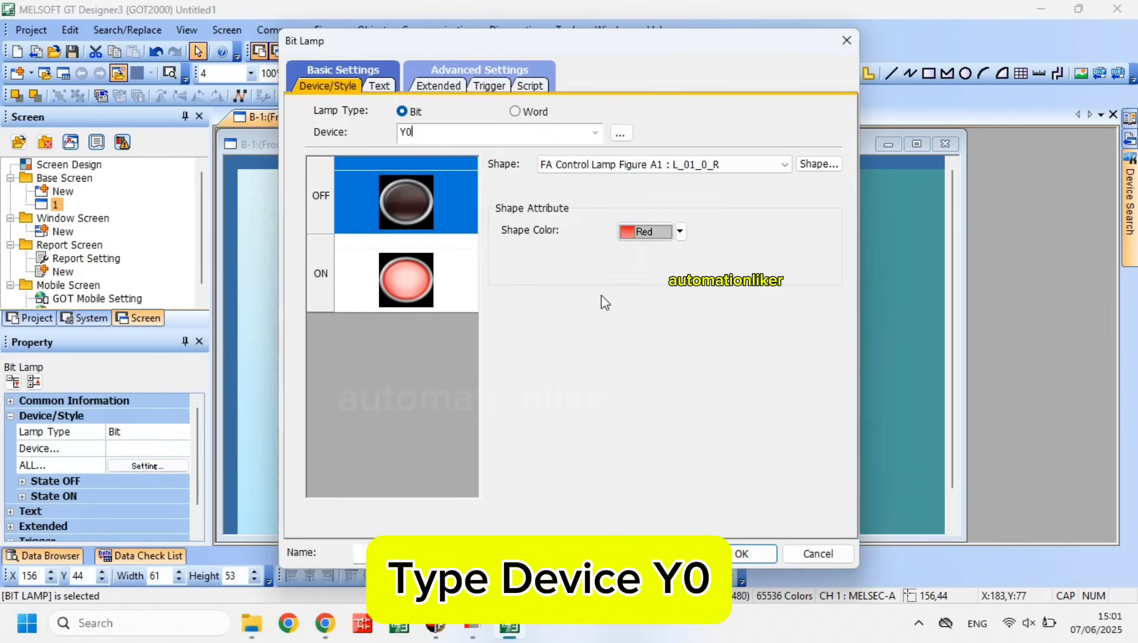
Set the lamp's shape color to Blue for both the OFF and ON states
{"action": "left_click", "coordinate": [670, 234]}
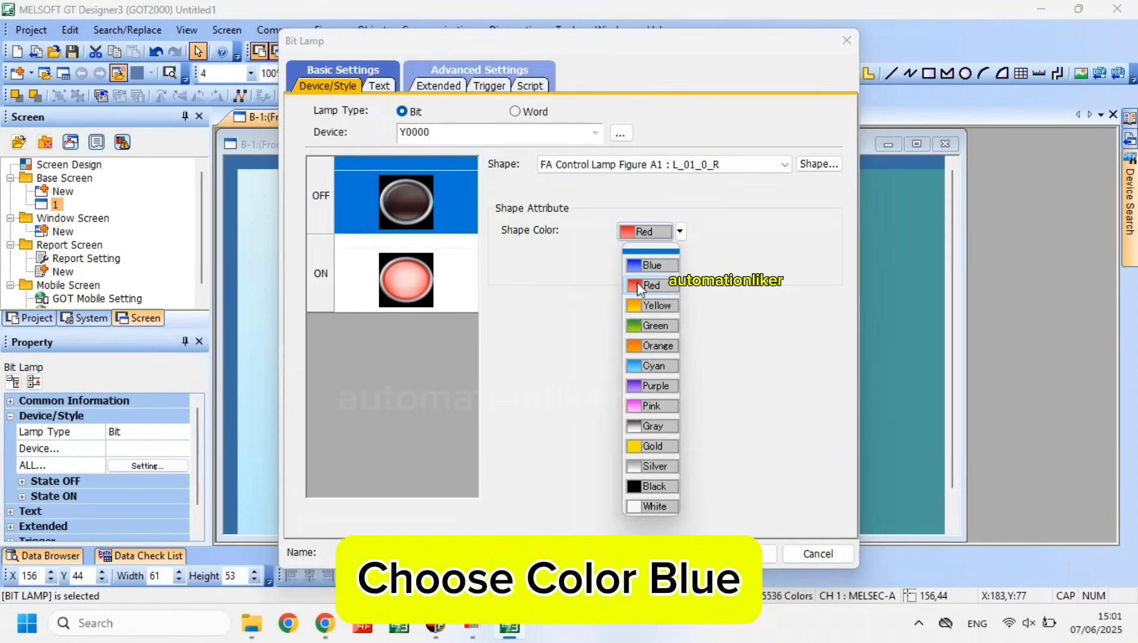
{"action": "left_click", "coordinate": [650, 257]}
{"action": "left_click", "coordinate": [451, 280]}
{"action": "left_click", "coordinate": [680, 232]}
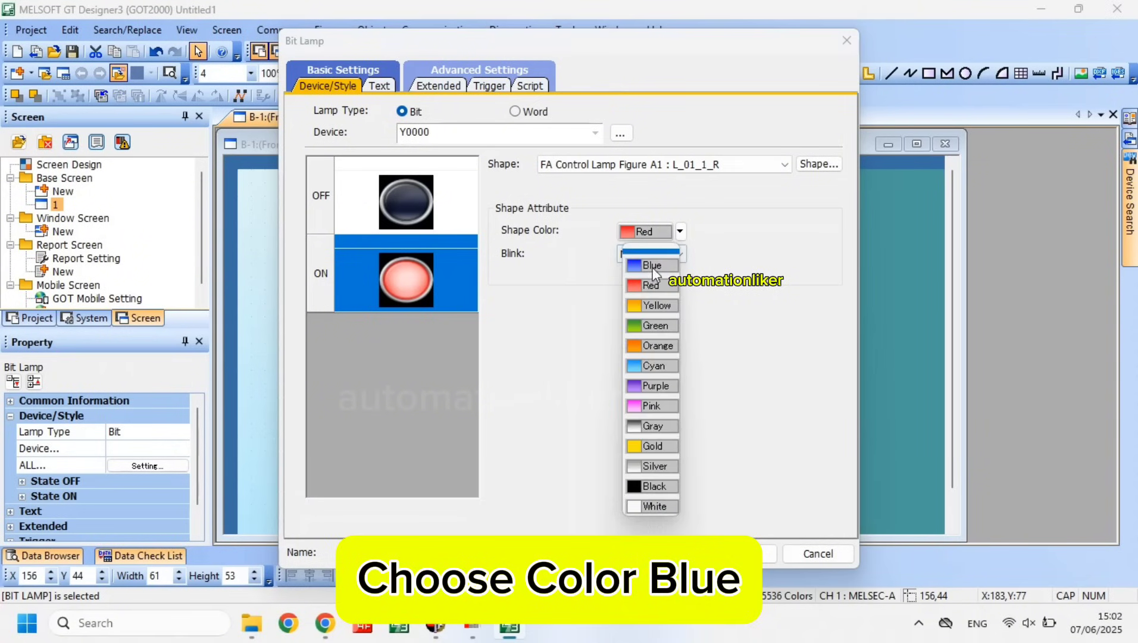
{"action": "left_click", "coordinate": [650, 258]}
Label the lamp with the text Y0 for both states
{"action": "left_click", "coordinate": [390, 85]}
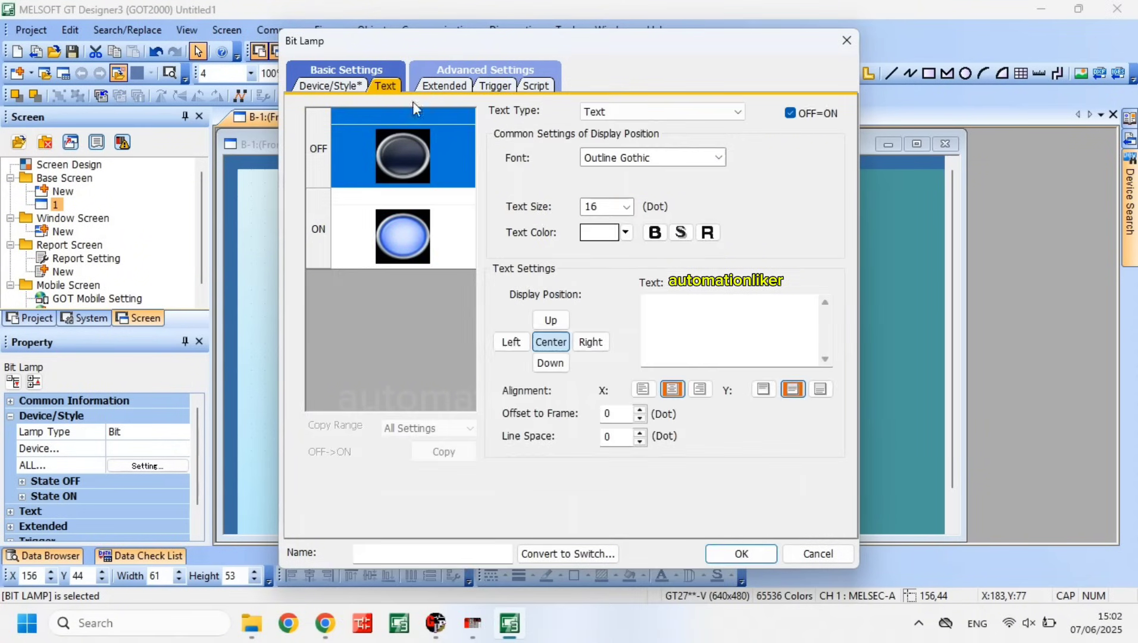
{"action": "left_click", "coordinate": [716, 301]}
{"action": "type", "text": "Y0"}
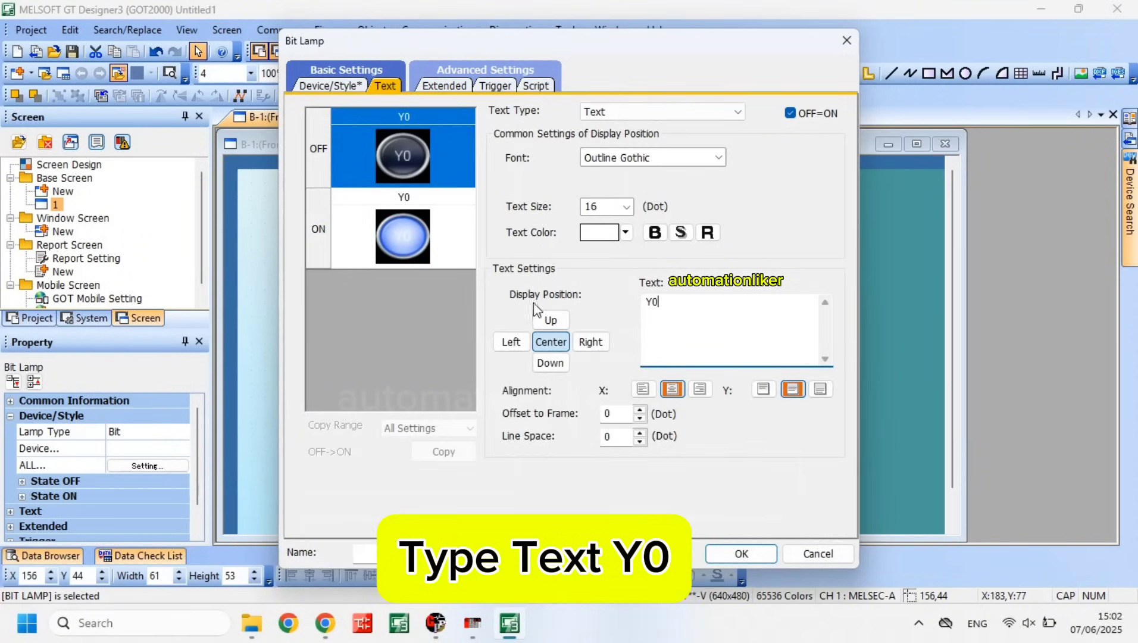
Turn off OFF=ON for the lamp text, color the ON text black, and apply the lamp settings
{"action": "left_click", "coordinate": [439, 252]}
{"action": "left_click", "coordinate": [789, 113]}
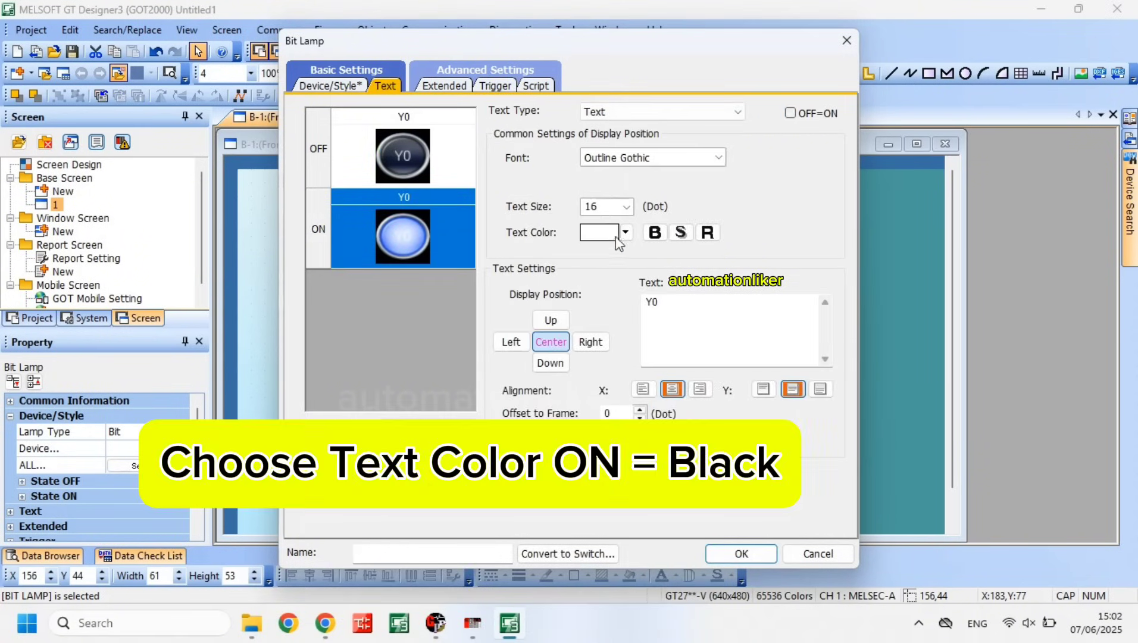
{"action": "left_click", "coordinate": [601, 232]}
{"action": "left_click", "coordinate": [598, 262]}
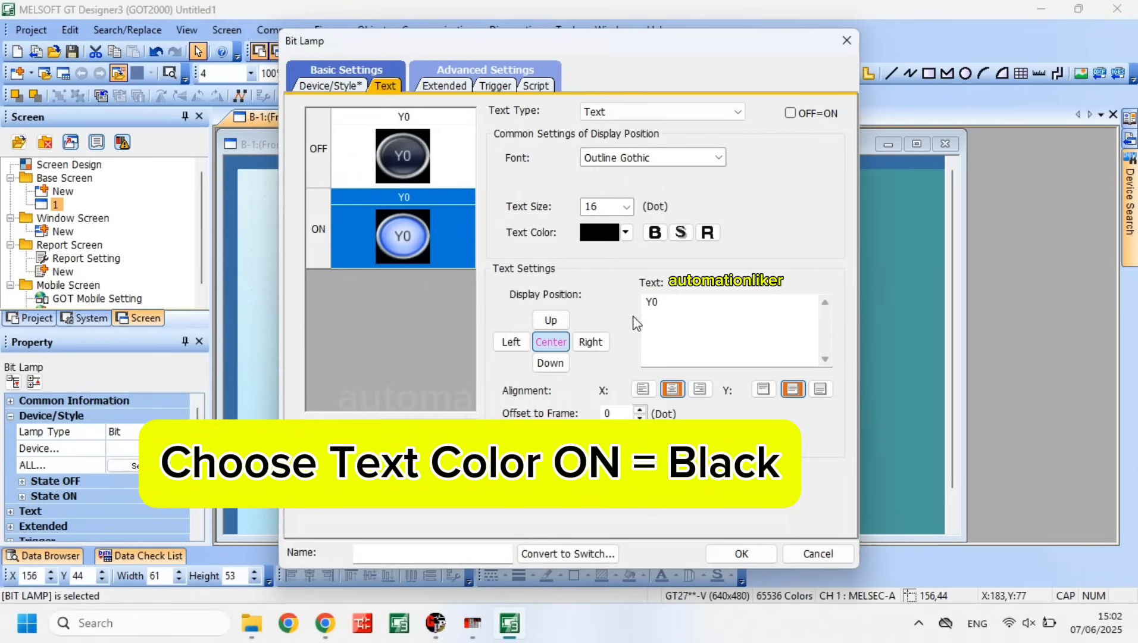
{"action": "left_click", "coordinate": [739, 553]}
{"action": "left_click", "coordinate": [447, 332]}
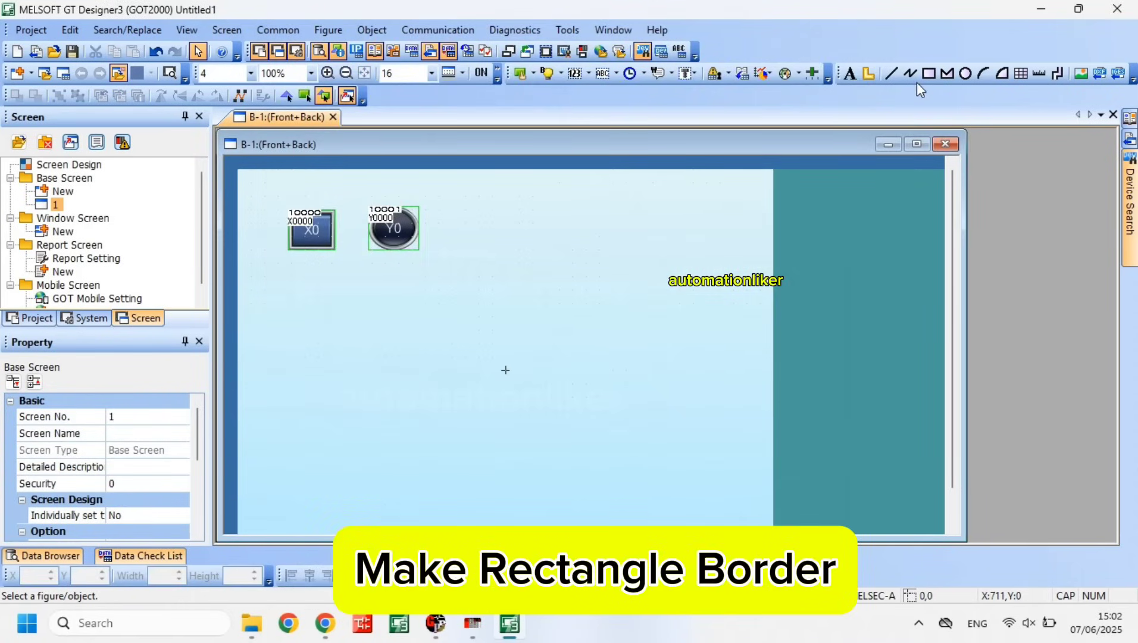
Draw a rectangle of about 213 by 89 dots around the X0 switch and Y0 lamp, with a black line color
{"action": "left_click", "coordinate": [929, 72]}
{"action": "left_click_drag", "start_coordinate": [274, 196], "coordinate": [452, 269]}
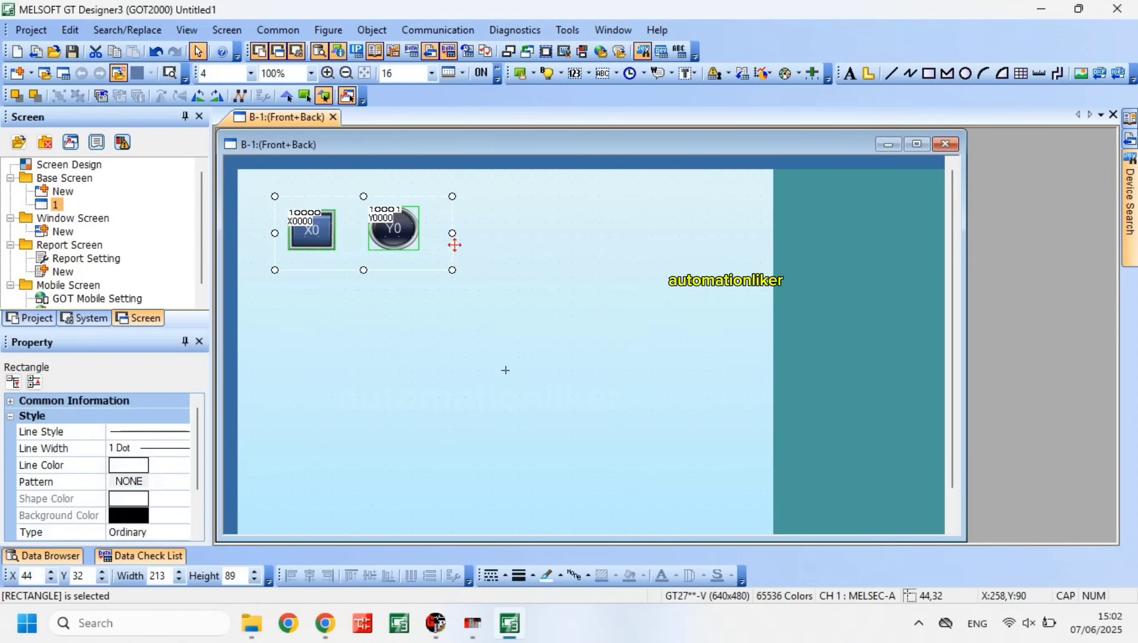
{"action": "double_click", "coordinate": [452, 250]}
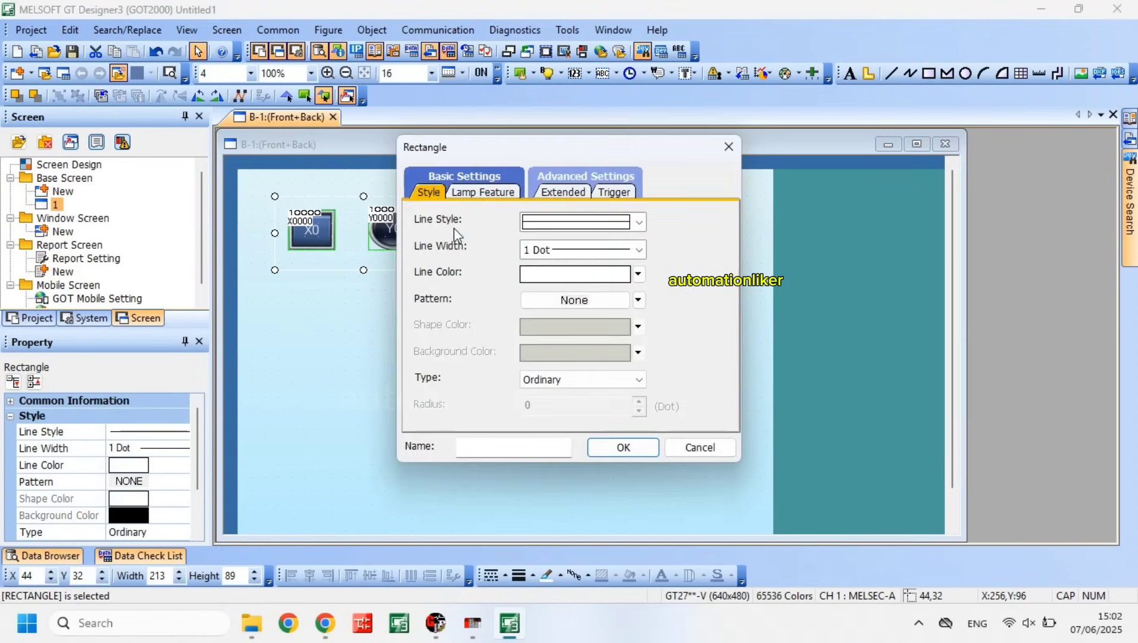
{"action": "left_click", "coordinate": [592, 272]}
{"action": "left_click", "coordinate": [541, 303]}
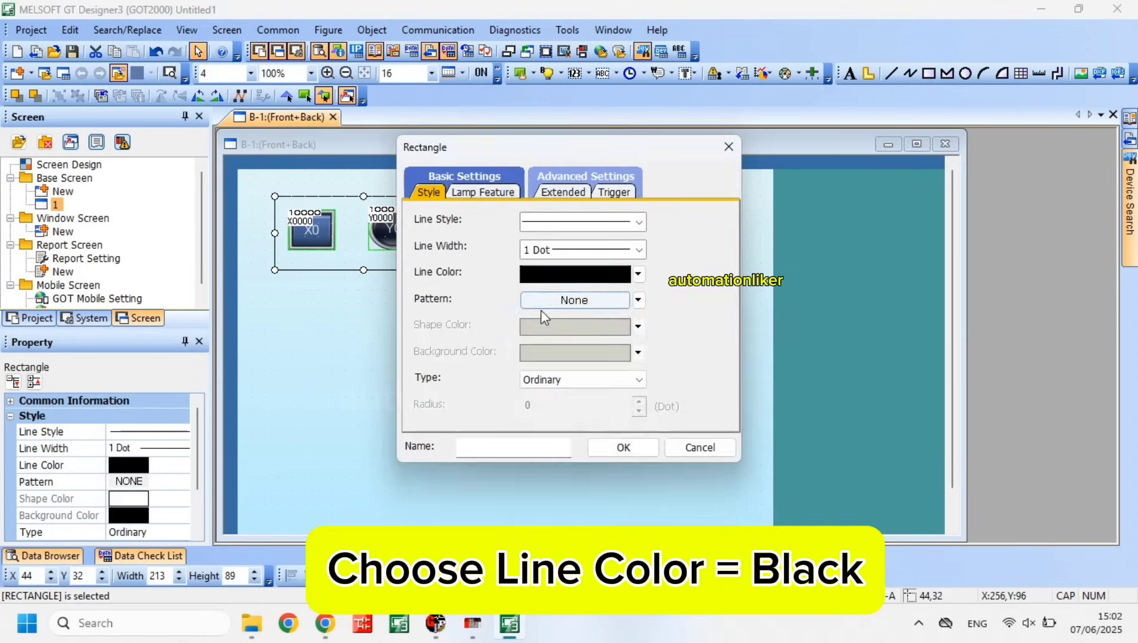
{"action": "left_click", "coordinate": [625, 448]}
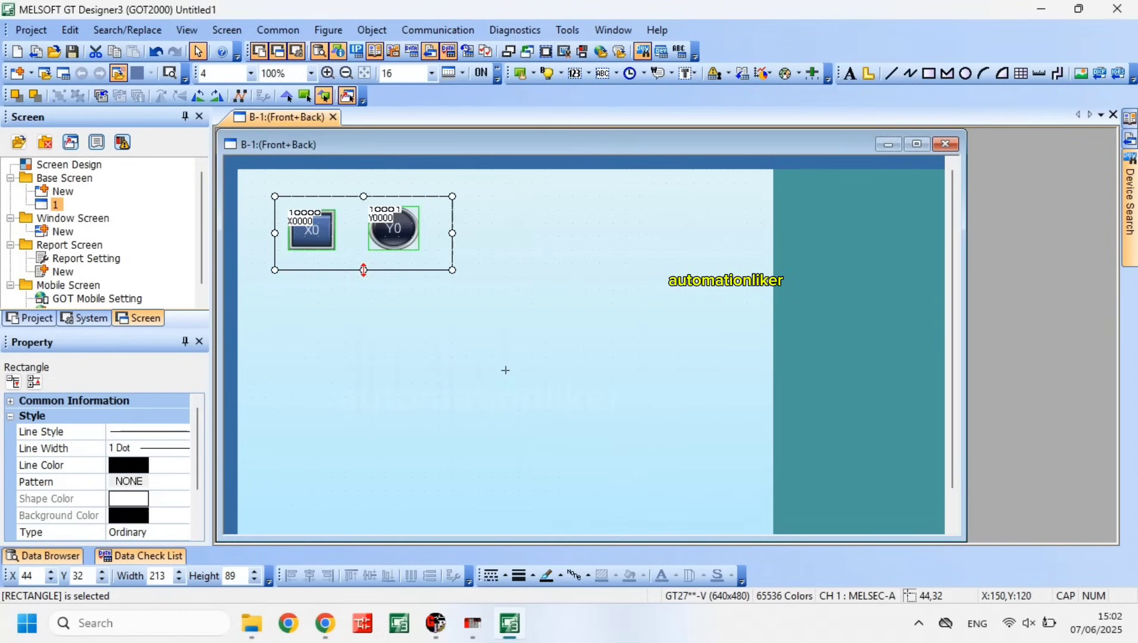
Shrink the rectangle border to a height of about 81 dots and narrow it slightly on the lamp's side
{"action": "left_click_drag", "start_coordinate": [363, 270], "coordinate": [366, 263]}
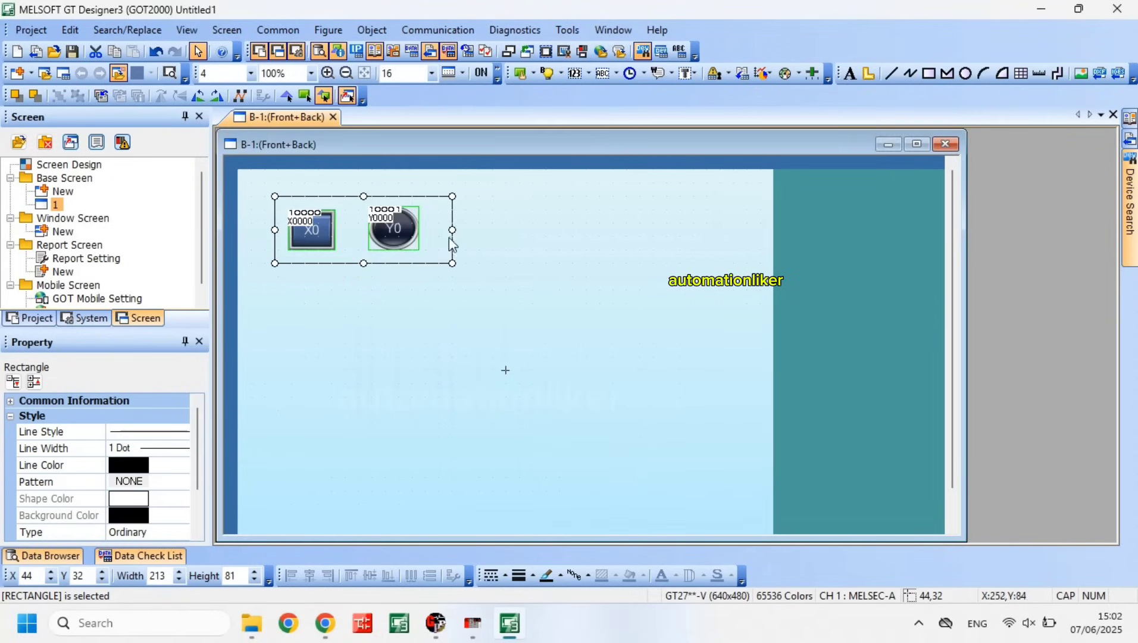
{"action": "left_click_drag", "start_coordinate": [452, 229], "coordinate": [439, 228]}
{"action": "left_click", "coordinate": [662, 287]}
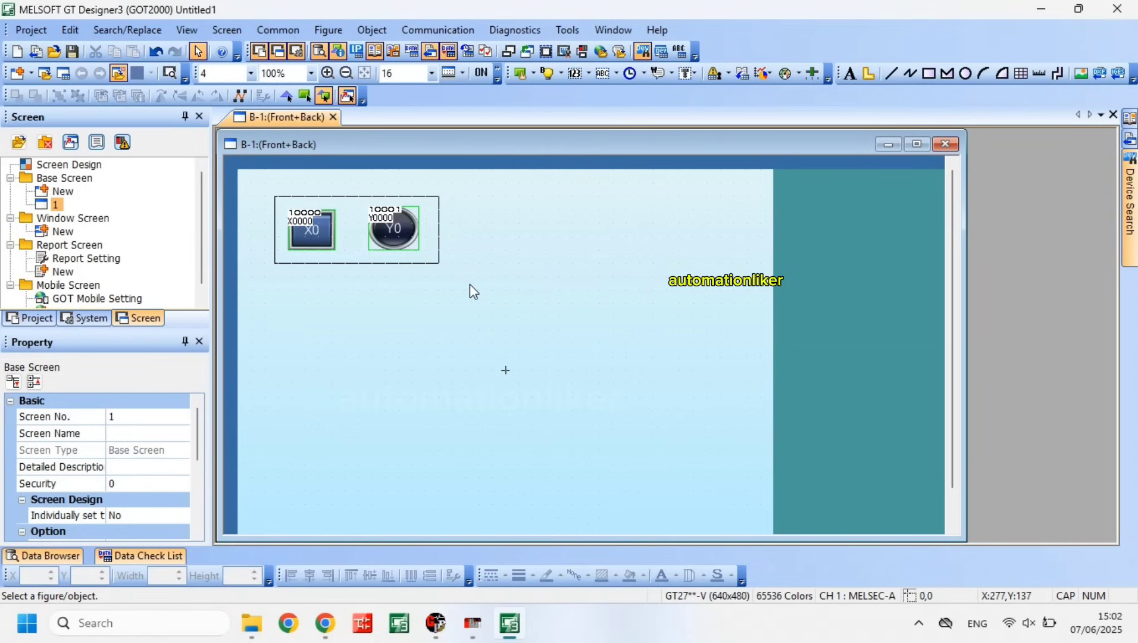
Copy the X0 switch, Y0 lamp and rectangle border together, and paste the set directly below the original
{"action": "left_click", "coordinate": [305, 236]}
{"action": "left_click_drag", "start_coordinate": [251, 176], "coordinate": [472, 292]}
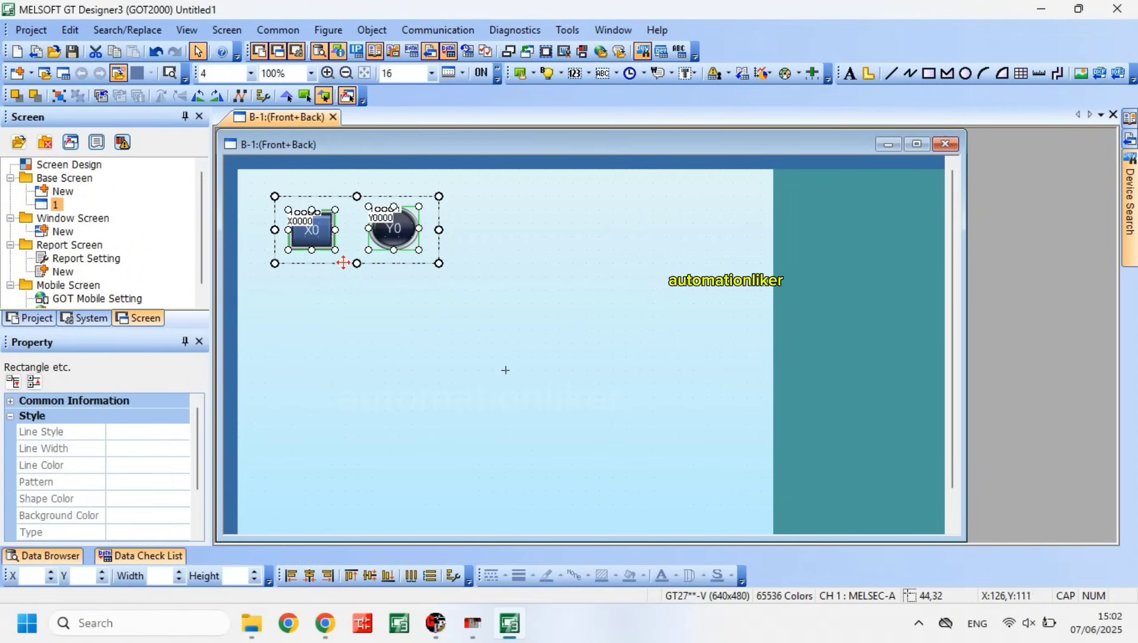
{"action": "right_click", "coordinate": [343, 263]}
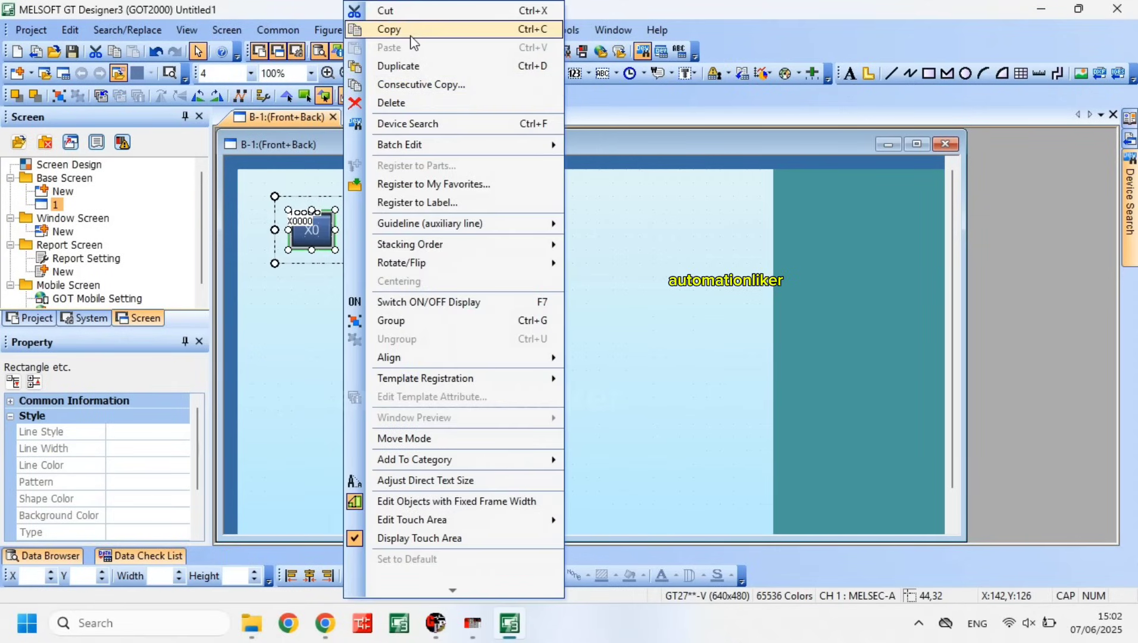
{"action": "left_click", "coordinate": [414, 41]}
{"action": "right_click", "coordinate": [480, 325]}
{"action": "left_click", "coordinate": [526, 48]}
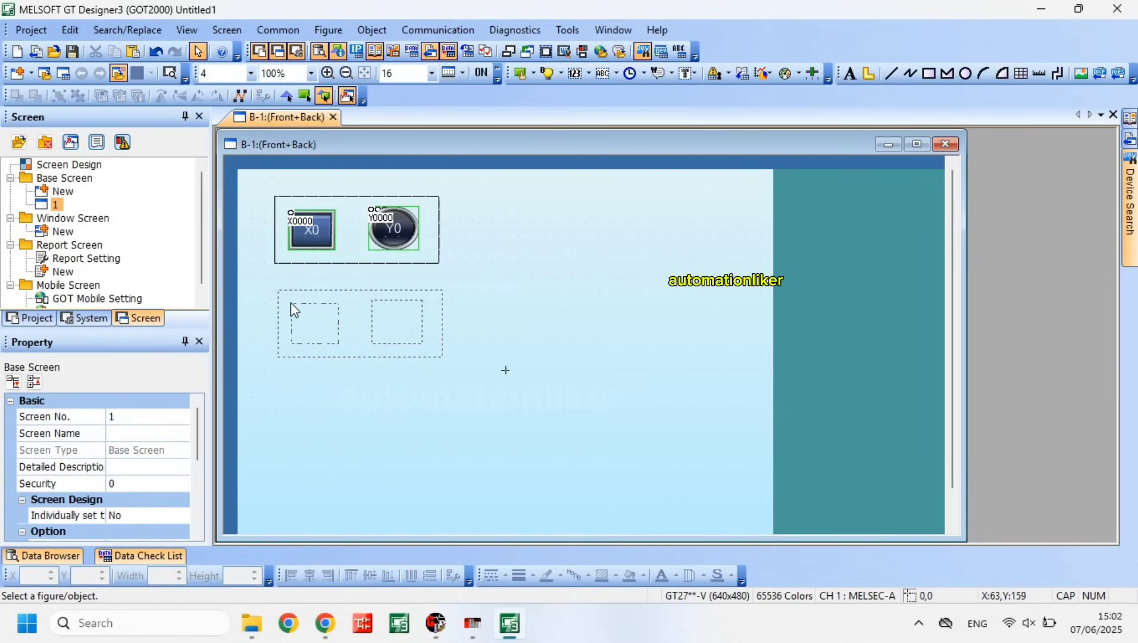
{"action": "left_click", "coordinate": [289, 303]}
{"action": "left_click", "coordinate": [521, 350]}
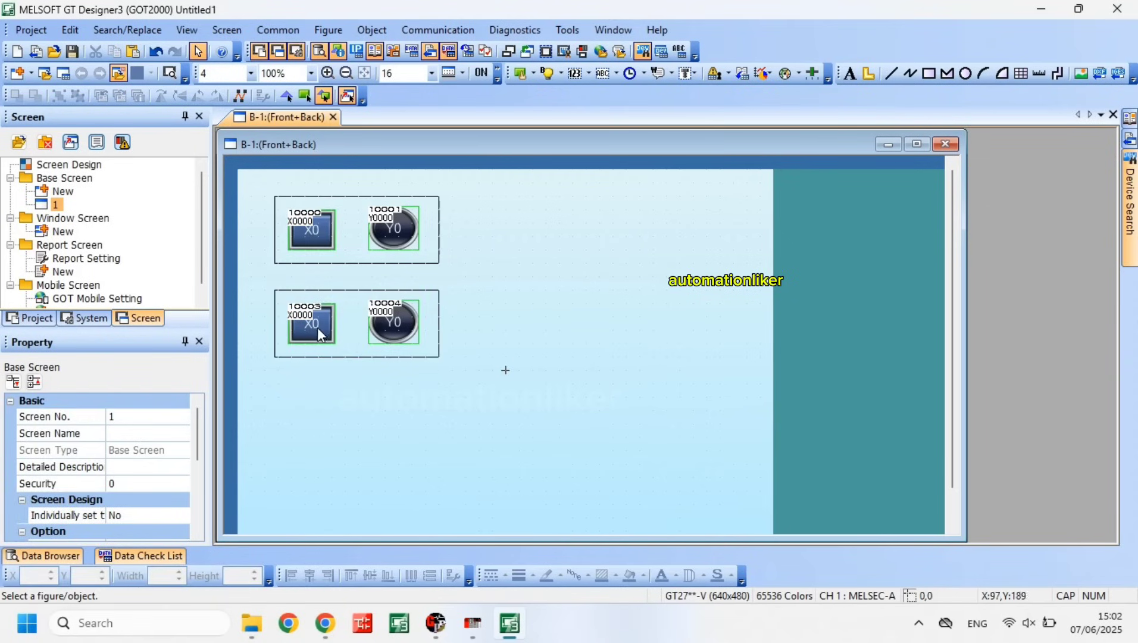
Change the copied switch's Alternate bit action device and its Bit-ON/OFF lamp device to X0001
{"action": "left_click", "coordinate": [315, 325]}
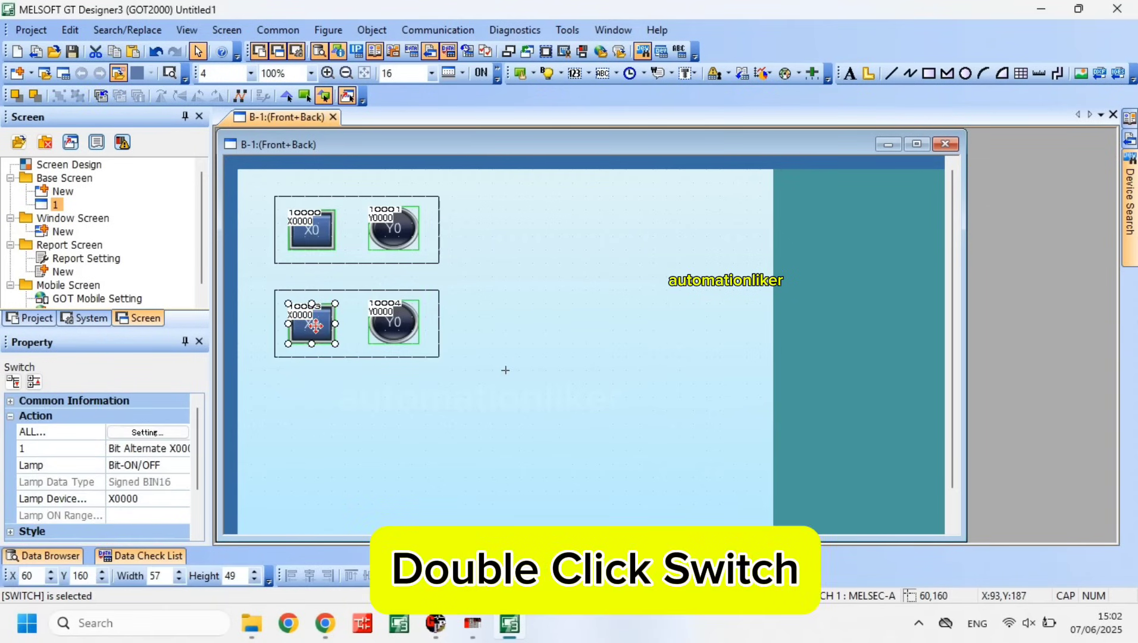
{"action": "double_click", "coordinate": [315, 326]}
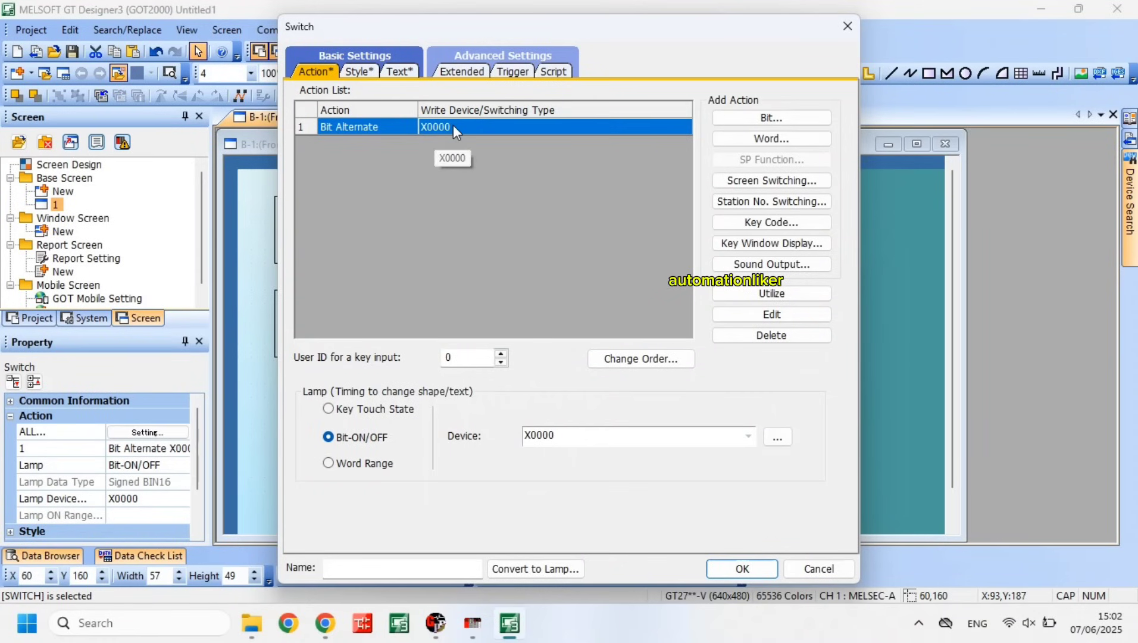
{"action": "double_click", "coordinate": [452, 126]}
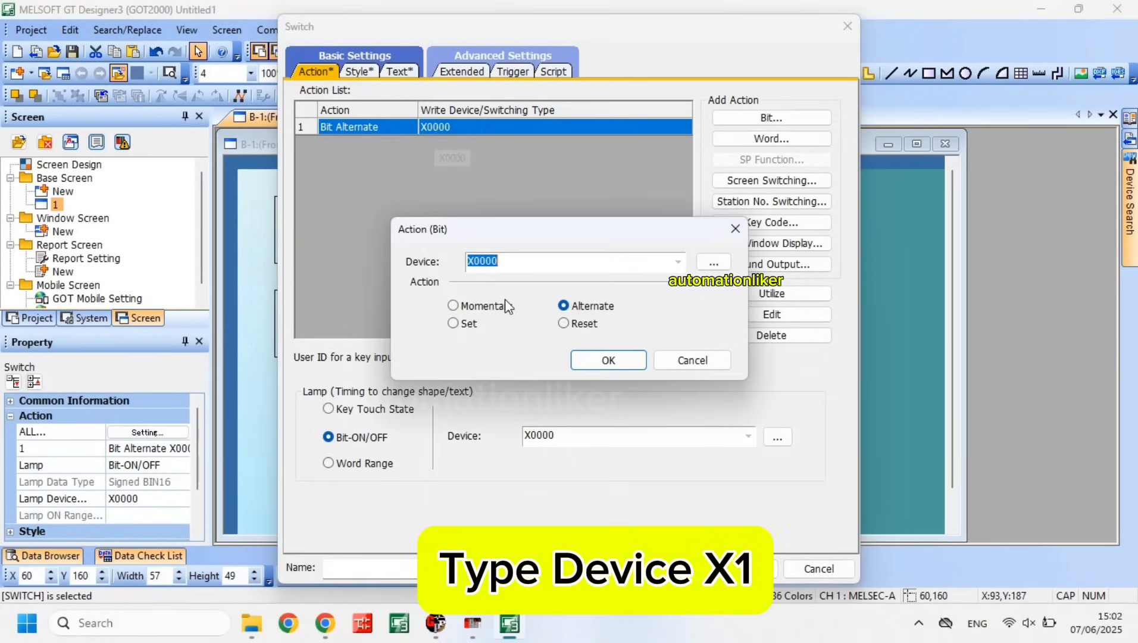
{"action": "type", "text": "X0001"}
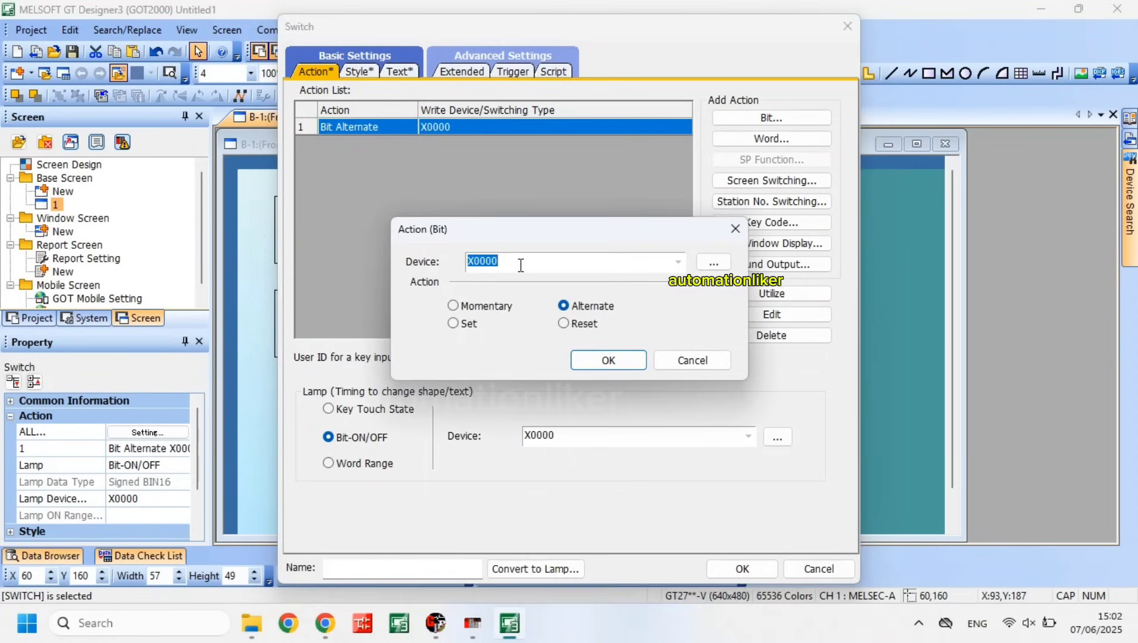
{"action": "left_click", "coordinate": [606, 360]}
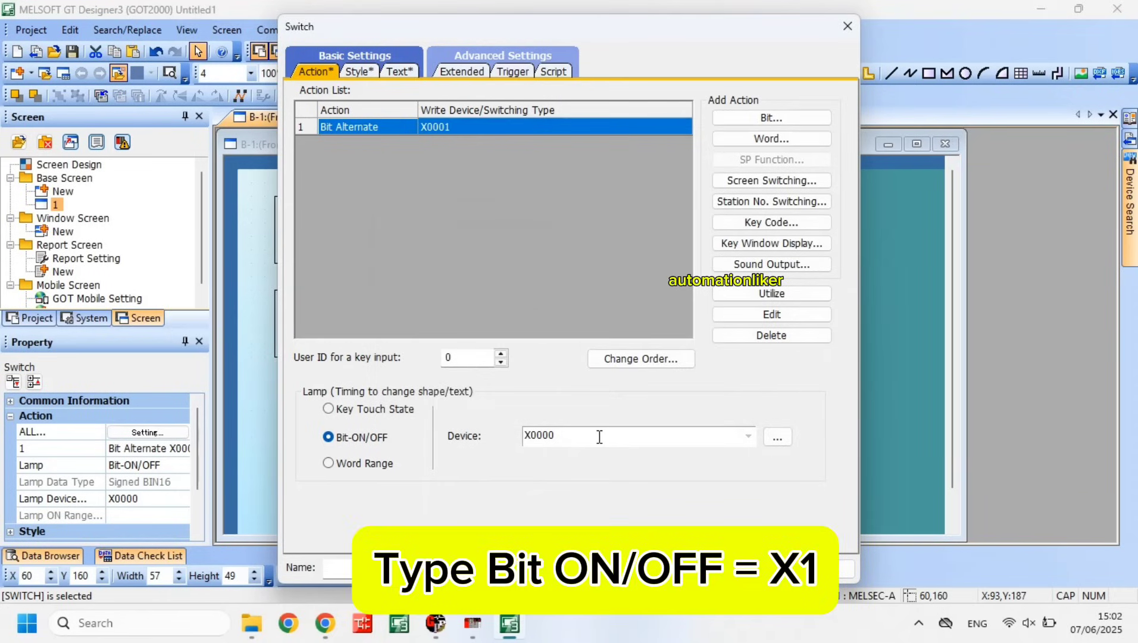
{"action": "left_click", "coordinate": [599, 437]}
{"action": "key", "text": "BackSpace"}
{"action": "type", "text": "1"}
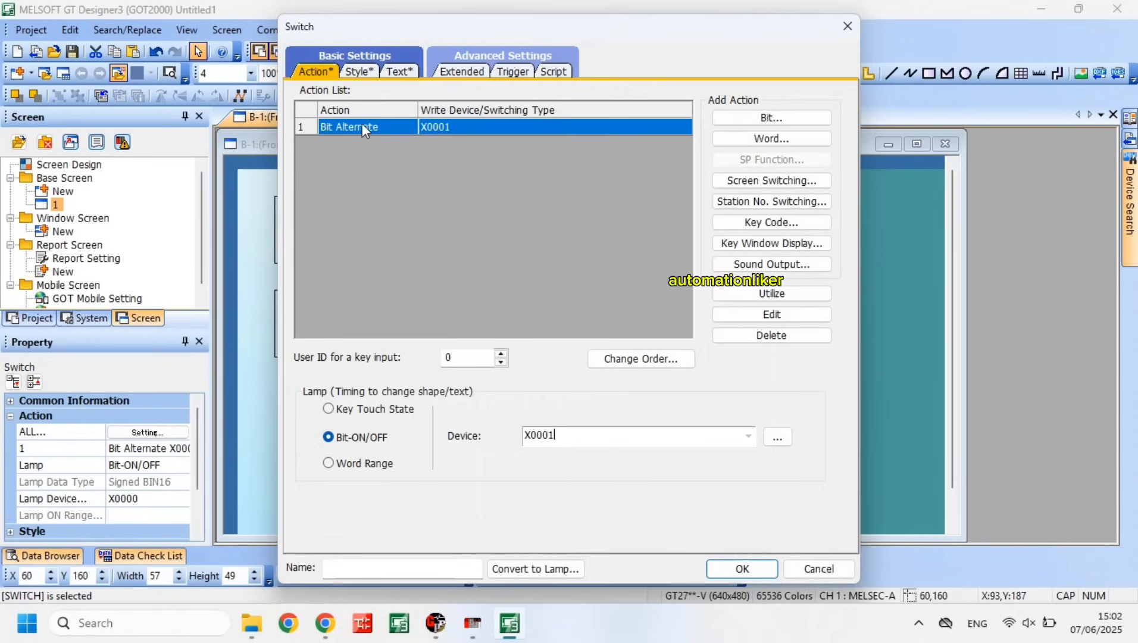
Set the copied switch's shape color to Green for both the lamp OFF and lamp ON states
{"action": "left_click", "coordinate": [359, 72]}
{"action": "left_click", "coordinate": [686, 218]}
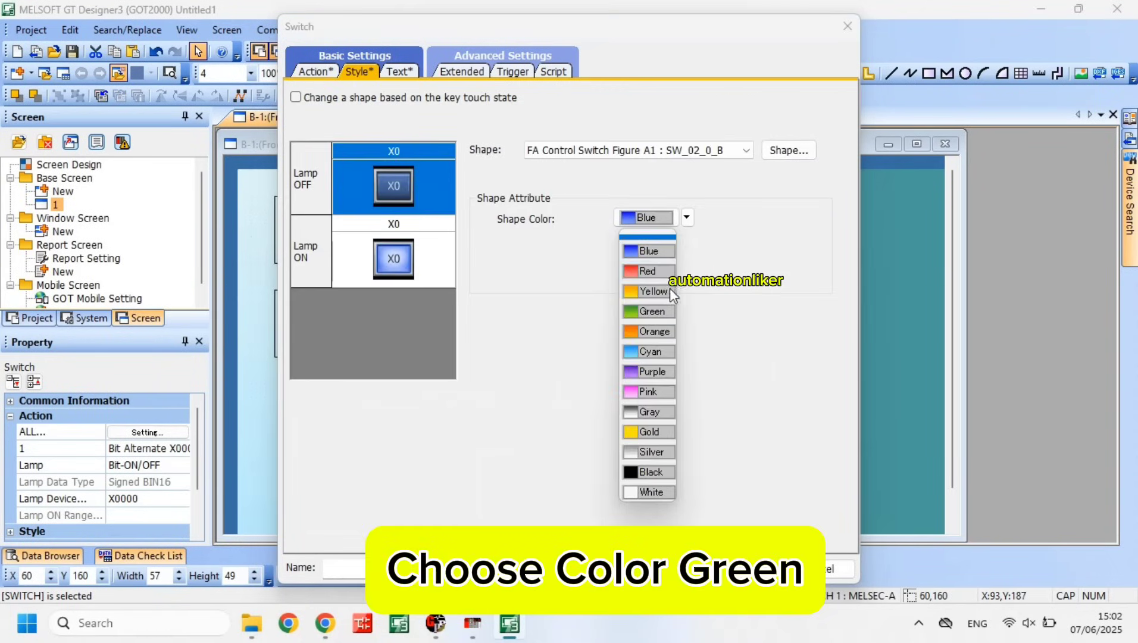
{"action": "left_click", "coordinate": [655, 312]}
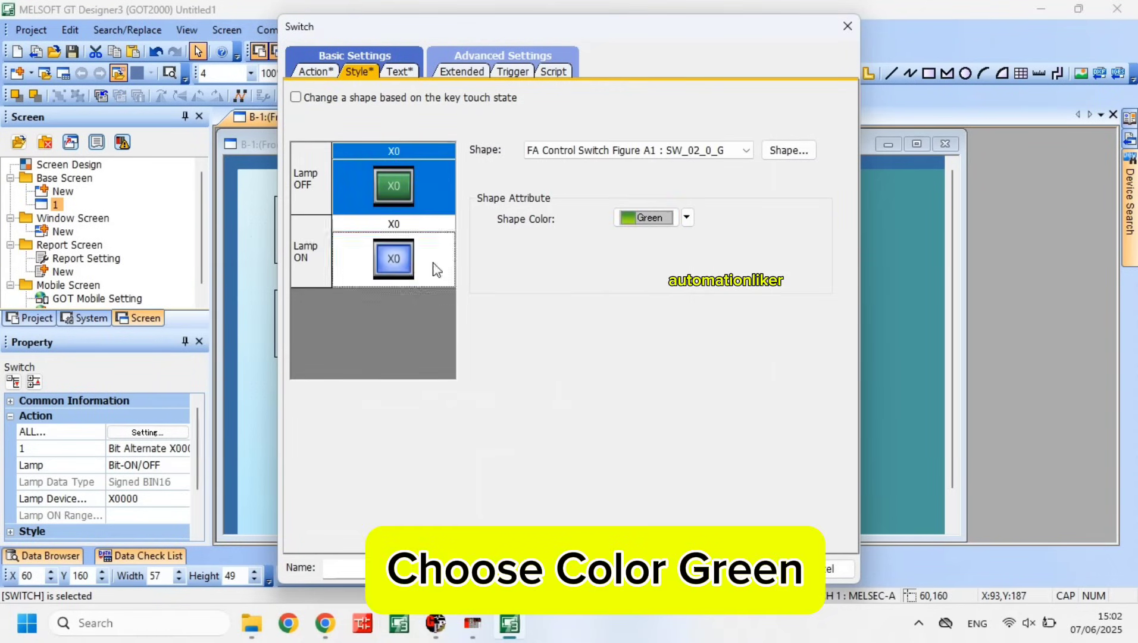
{"action": "left_click", "coordinate": [436, 269]}
{"action": "left_click", "coordinate": [686, 217]}
{"action": "left_click", "coordinate": [650, 306]}
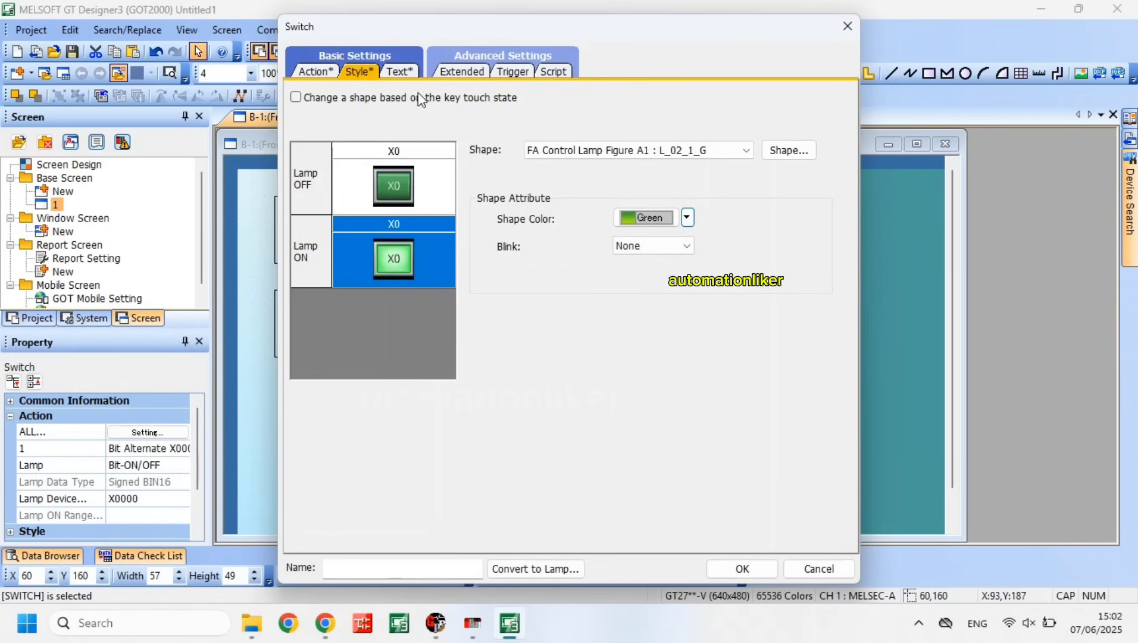
Change the copied switch's text to X1 for both lamp states and apply the switch settings
{"action": "left_click", "coordinate": [409, 73]}
{"action": "left_click", "coordinate": [675, 313]}
{"action": "key", "text": "BackSpace"}
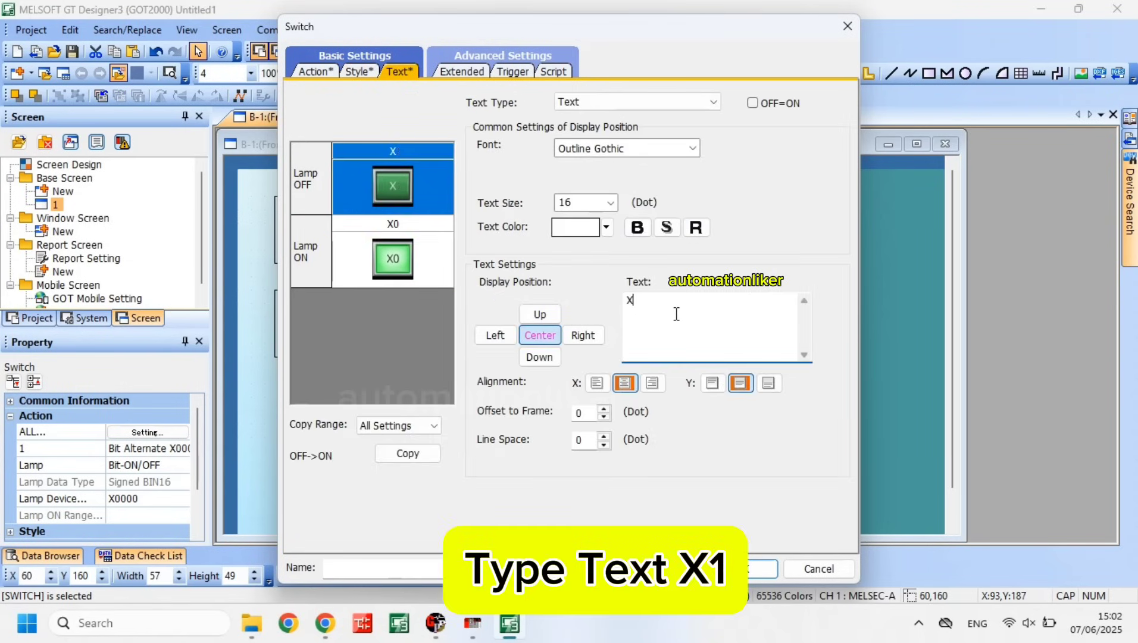
{"action": "type", "text": "1"}
{"action": "left_click", "coordinate": [392, 258]}
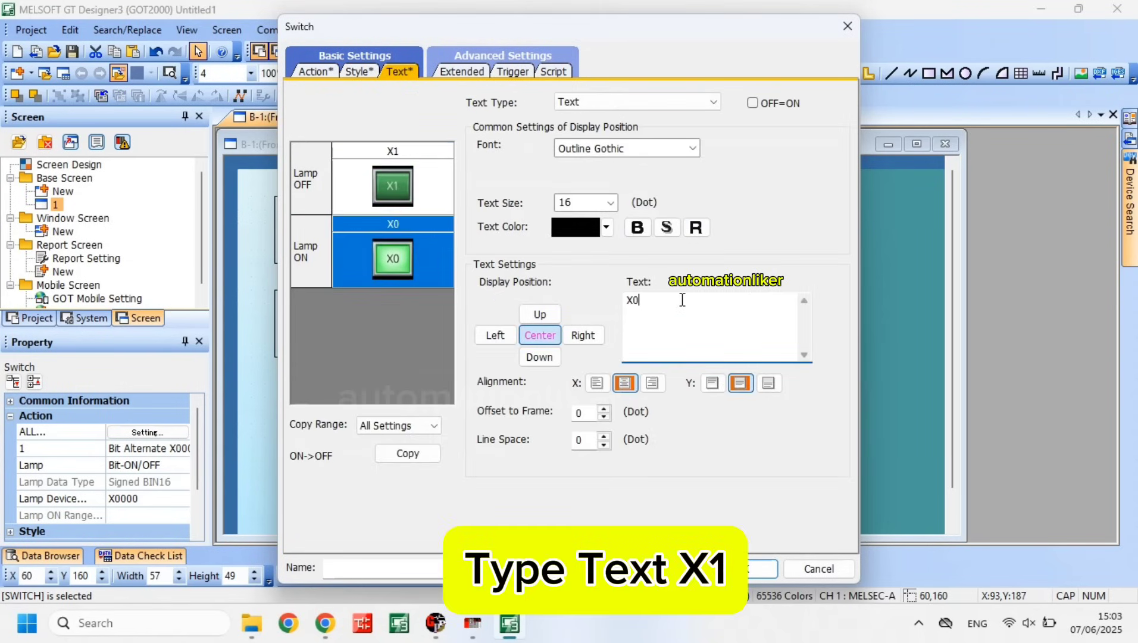
{"action": "key", "text": "BackSpace"}
{"action": "type", "text": "1"}
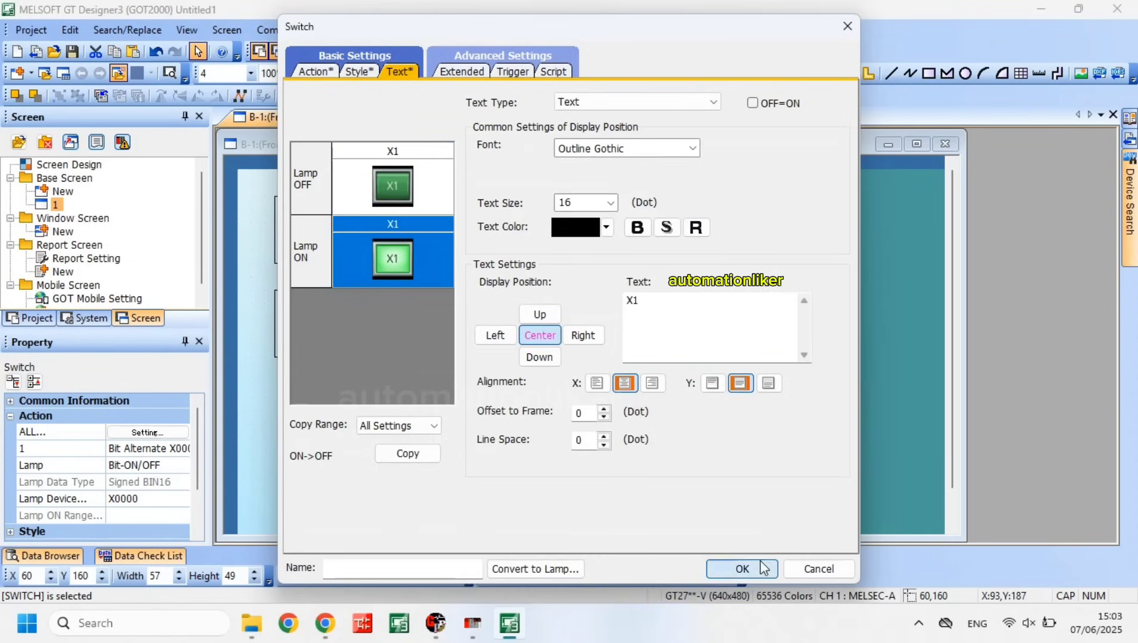
{"action": "left_click", "coordinate": [763, 567]}
Change the copied lamp's bit device to Y0001
{"action": "left_click", "coordinate": [390, 322]}
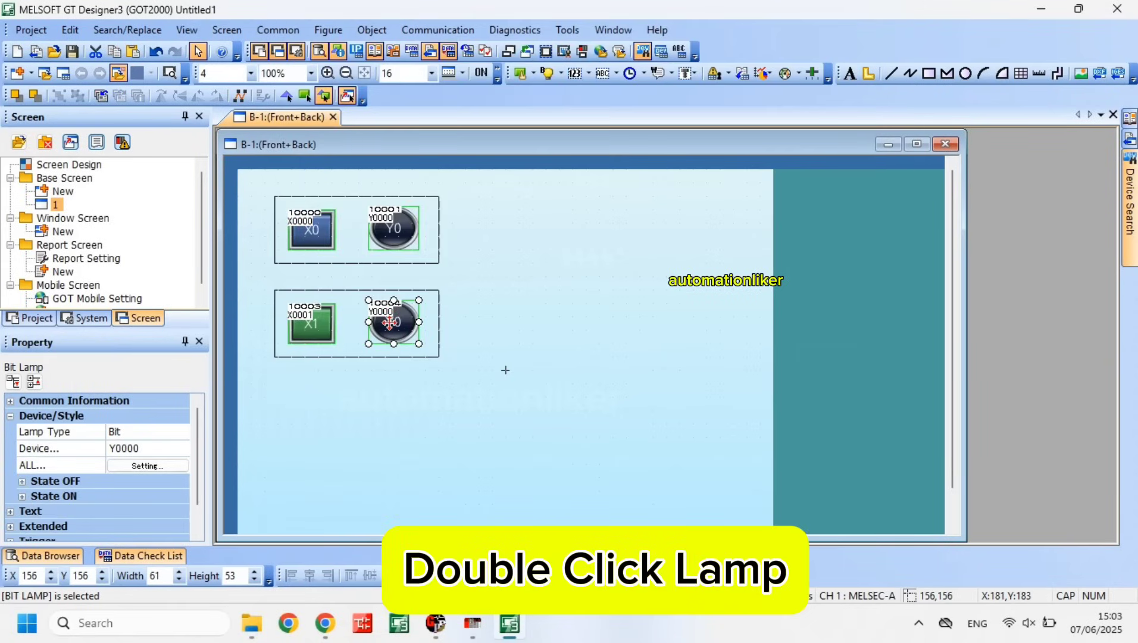
{"action": "double_click", "coordinate": [390, 322]}
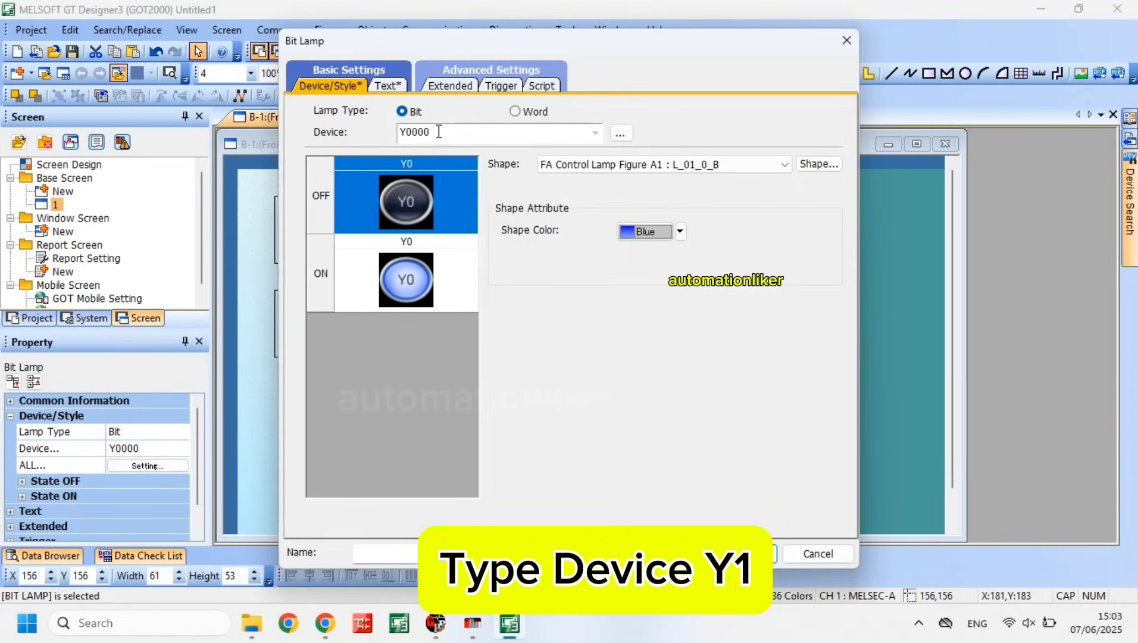
{"action": "key", "text": "BackSpace"}
{"action": "type", "text": "1"}
{"action": "left_click", "coordinate": [582, 406]}
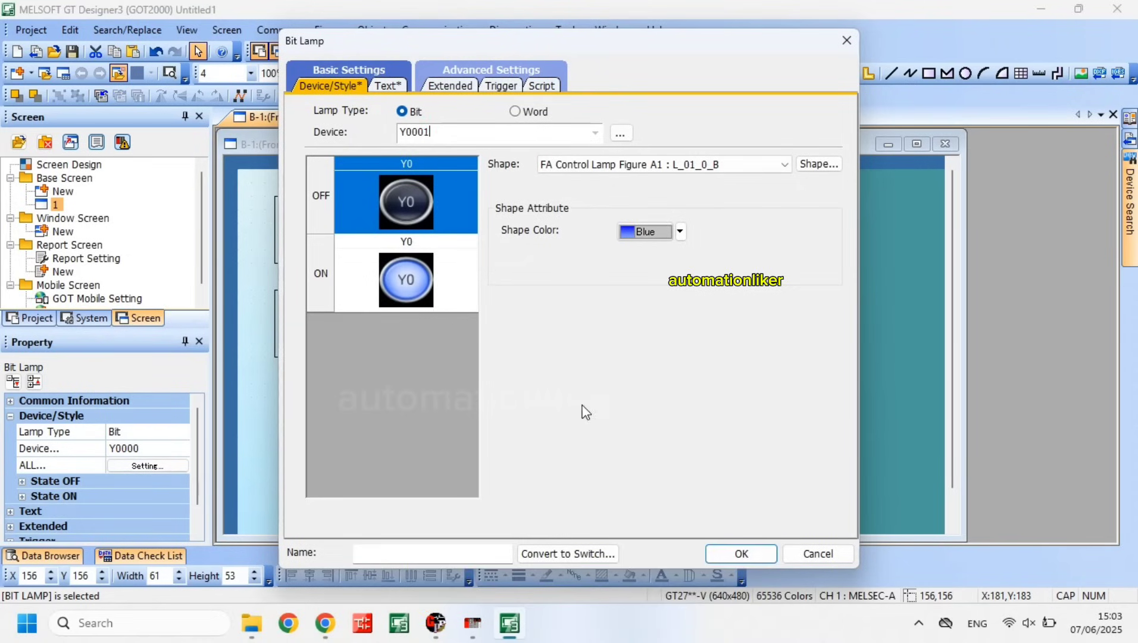
Set the copied lamp's shape color to Green for both the OFF and ON states
{"action": "left_click", "coordinate": [665, 236]}
{"action": "left_click", "coordinate": [664, 323]}
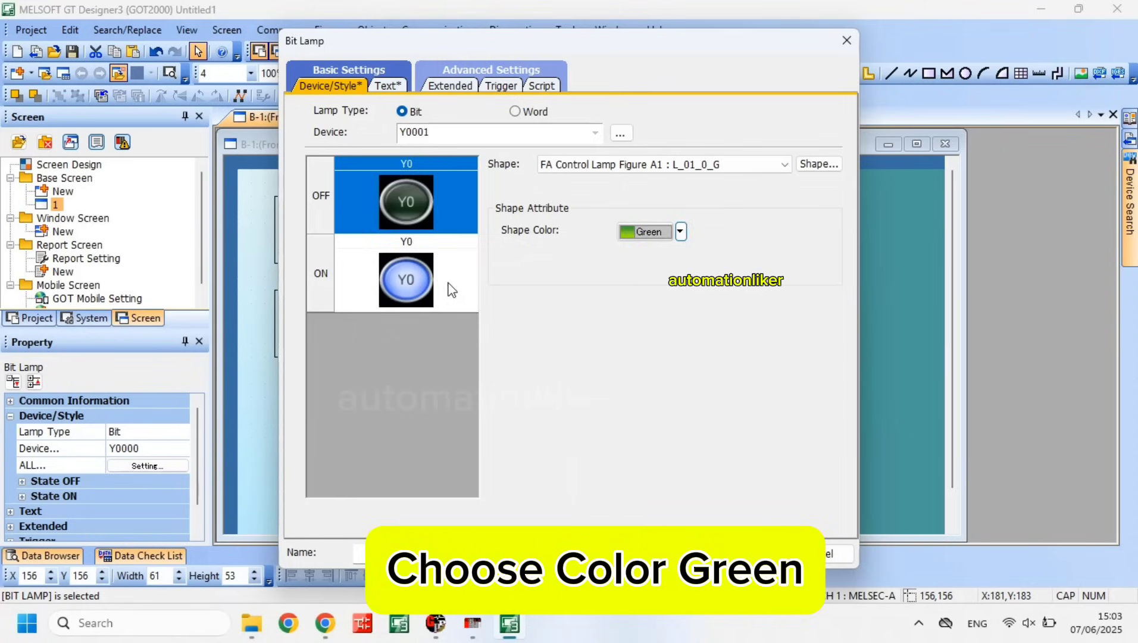
{"action": "left_click", "coordinate": [446, 285]}
{"action": "left_click", "coordinate": [668, 232]}
{"action": "left_click", "coordinate": [654, 326]}
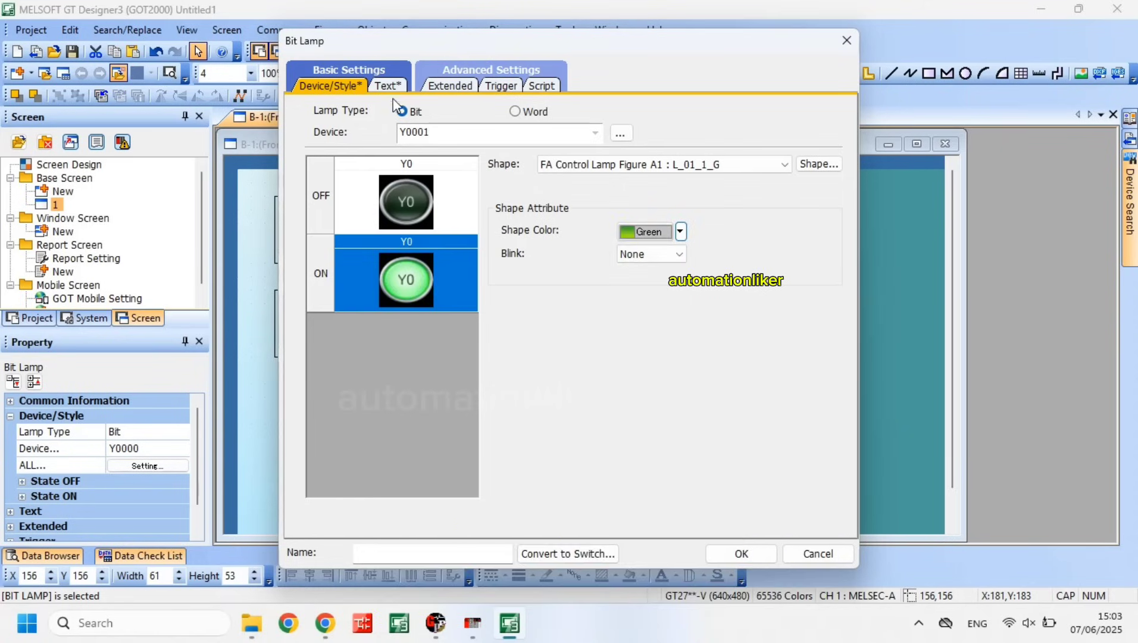
Change the copied lamp's text to Y1 for both the ON and OFF states and apply the lamp settings
{"action": "left_click", "coordinate": [387, 85]}
{"action": "left_click", "coordinate": [337, 86]}
{"action": "left_click", "coordinate": [407, 89]}
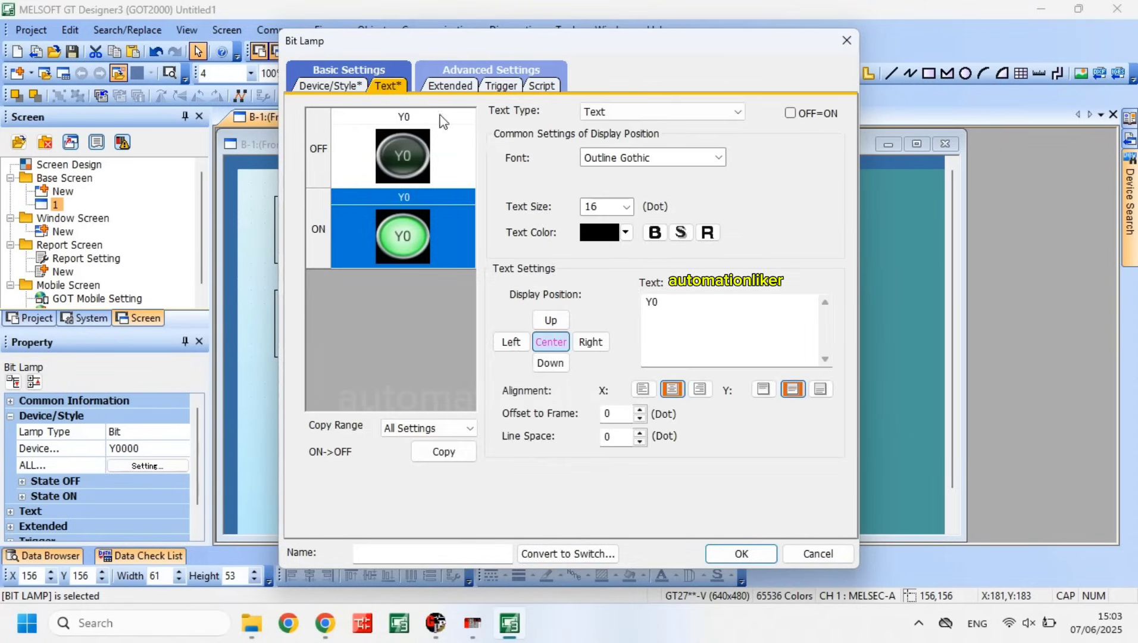
{"action": "left_click", "coordinate": [674, 308]}
{"action": "key", "text": "BackSpace"}
{"action": "type", "text": "1"}
{"action": "left_click", "coordinate": [397, 148]}
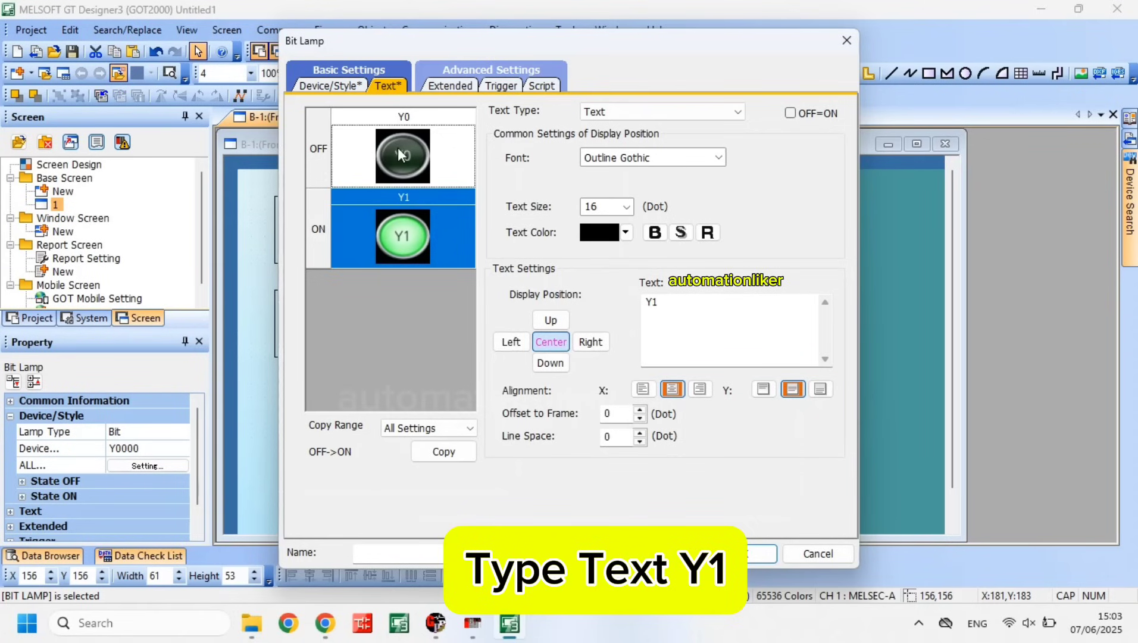
{"action": "left_click", "coordinate": [698, 320]}
{"action": "key", "text": "BackSpace"}
{"action": "type", "text": "1"}
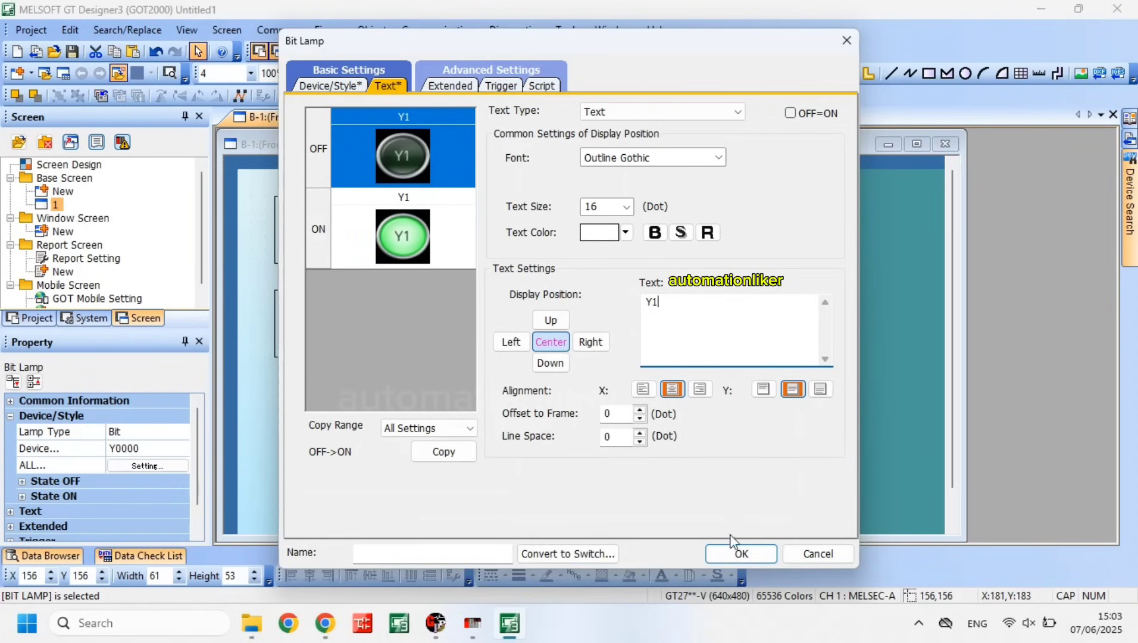
{"action": "left_click", "coordinate": [741, 555]}
Stretch the border rectangle around X1 and Y1 to the right, leaving room beside the lamp
{"action": "left_click", "coordinate": [439, 325]}
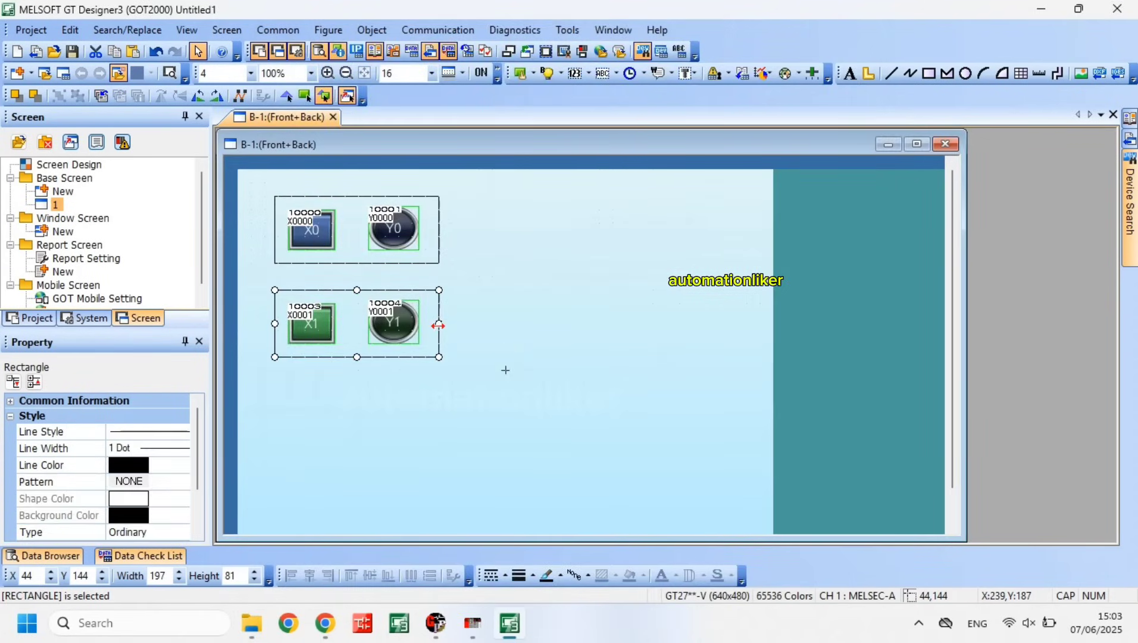
{"action": "left_click_drag", "start_coordinate": [439, 323], "coordinate": [573, 324]}
{"action": "left_click", "coordinate": [521, 326]}
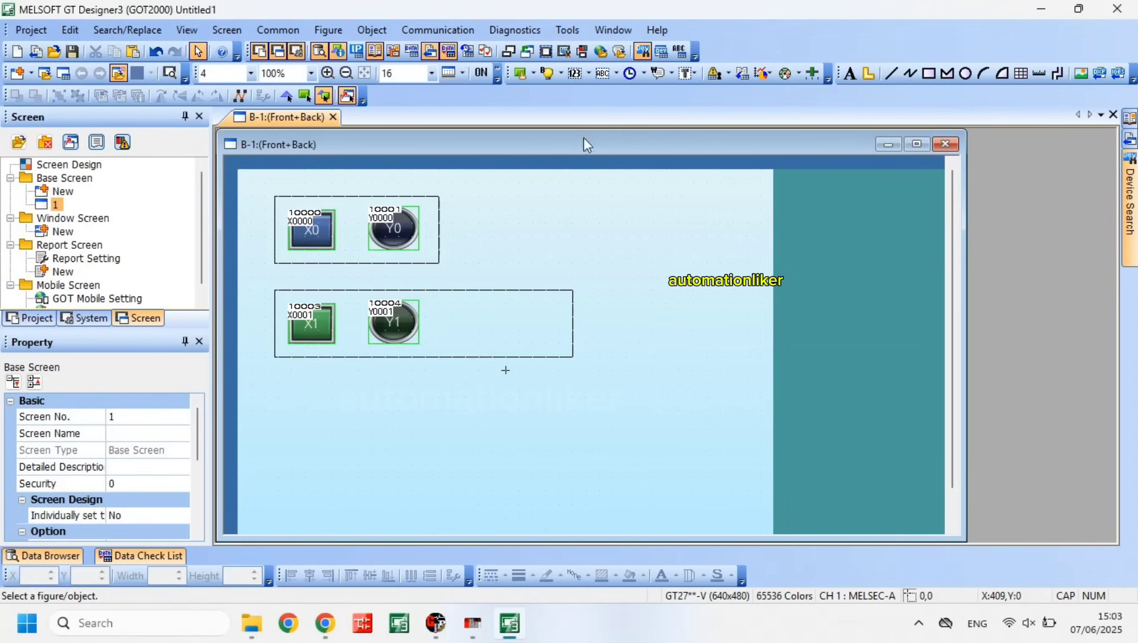
Place a Numerical Display object about 168 dots wide beside the Y1 lamp
{"action": "left_click", "coordinate": [849, 73]}
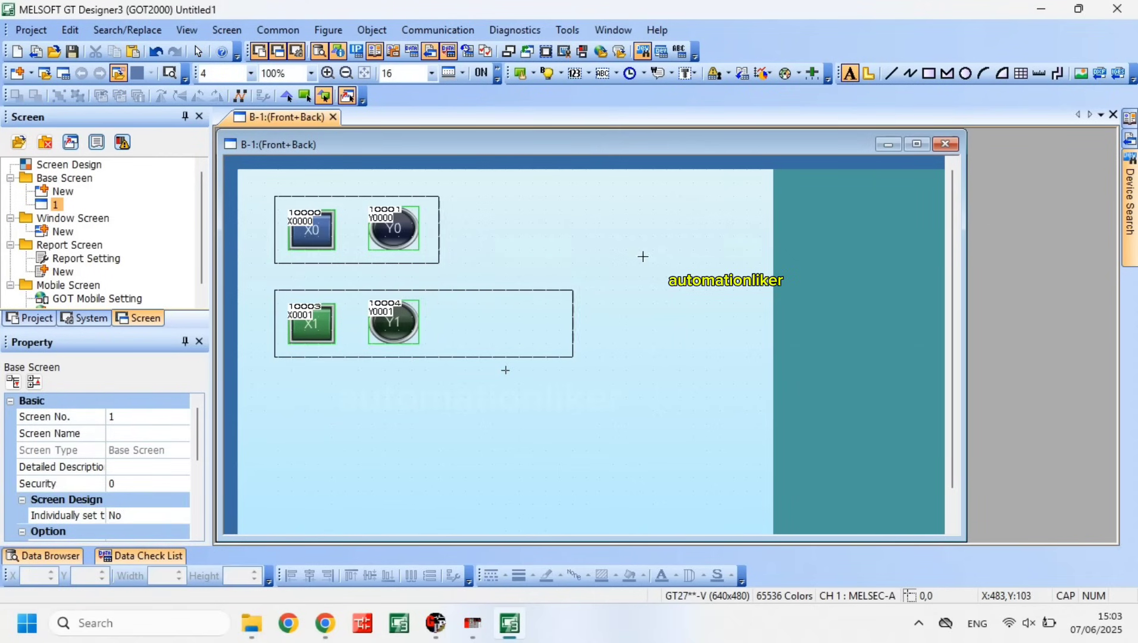
{"action": "left_click", "coordinate": [580, 74]}
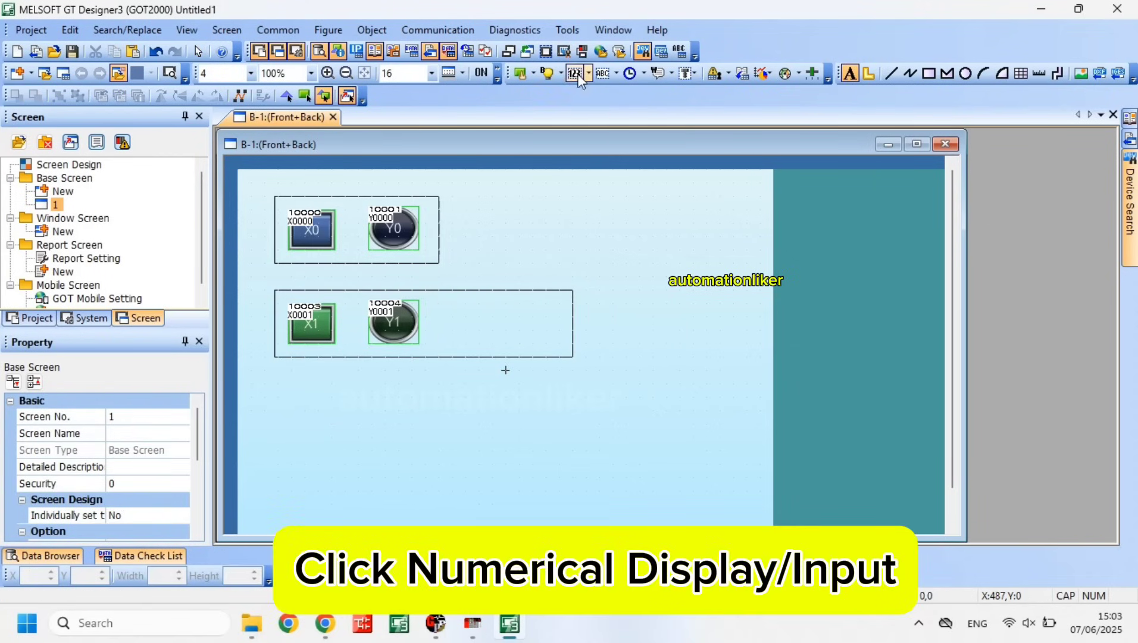
{"action": "left_click_drag", "start_coordinate": [439, 305], "coordinate": [579, 361]}
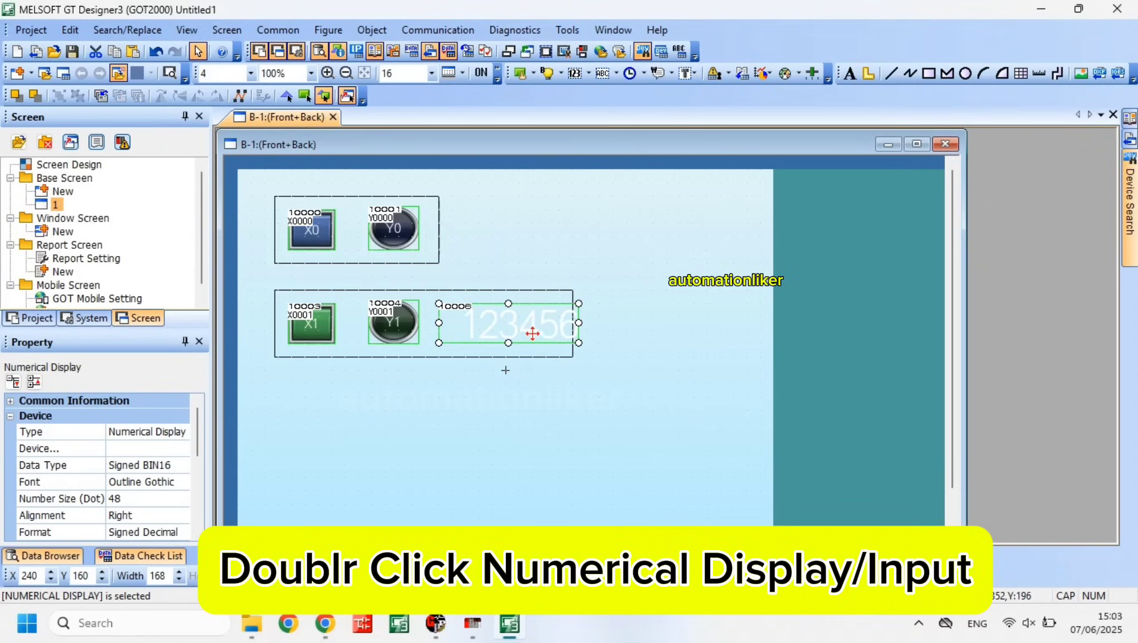
Assign device D1 to the numerical display and set its integral digits to 3
{"action": "double_click", "coordinate": [532, 333]}
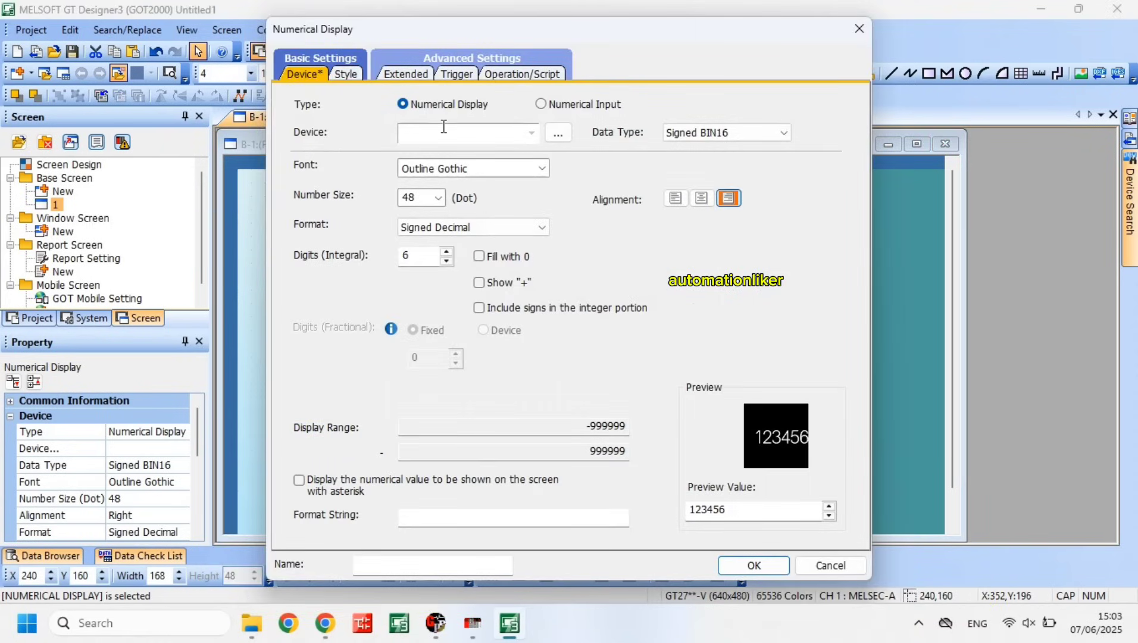
{"action": "type", "text": "D1"}
{"action": "left_click", "coordinate": [449, 263]}
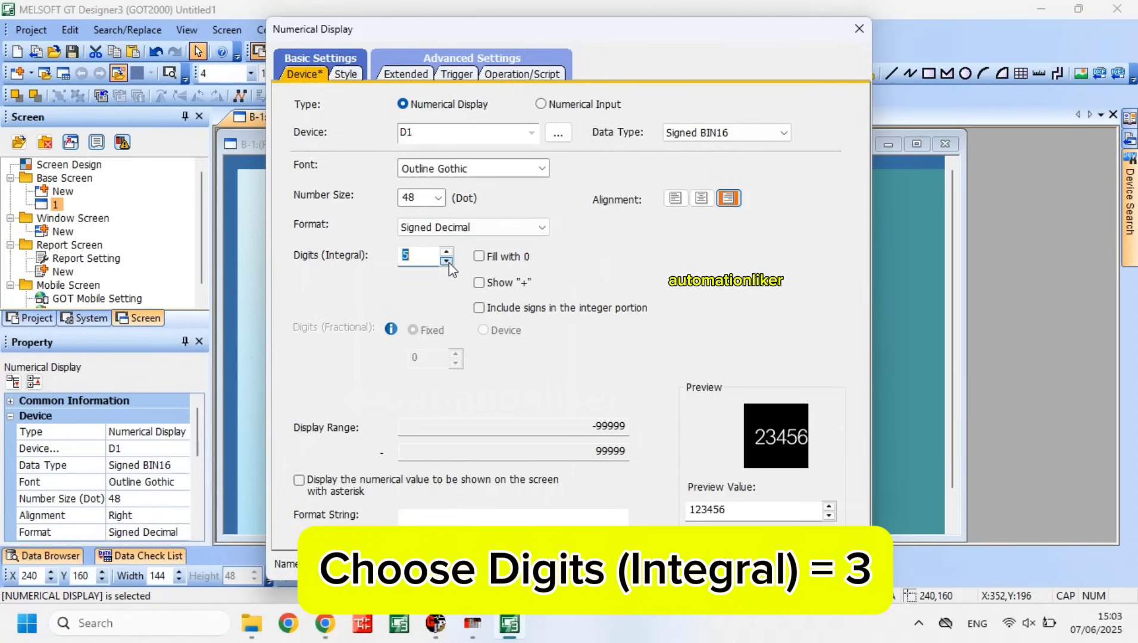
{"action": "left_click", "coordinate": [449, 262]}
{"action": "left_click", "coordinate": [448, 262]}
Style the numerical display with shape Square_3D_Fixed Width : Rect_2, green shape color 125 and black numerical color, and apply the settings
{"action": "left_click", "coordinate": [357, 79]}
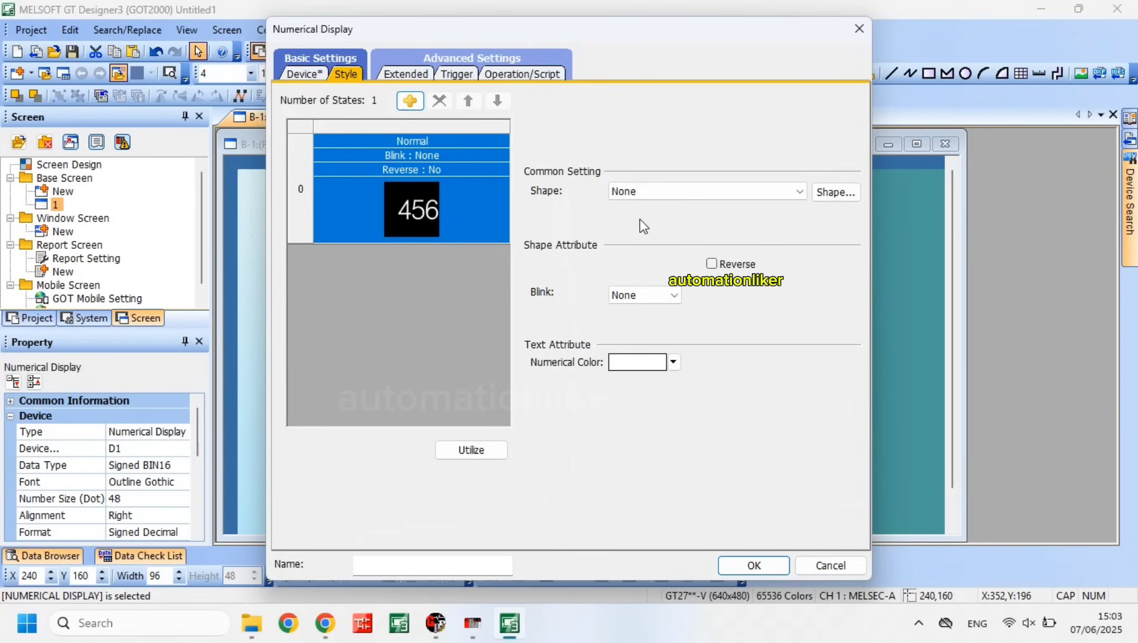
{"action": "left_click", "coordinate": [767, 192]}
{"action": "left_click", "coordinate": [754, 219]}
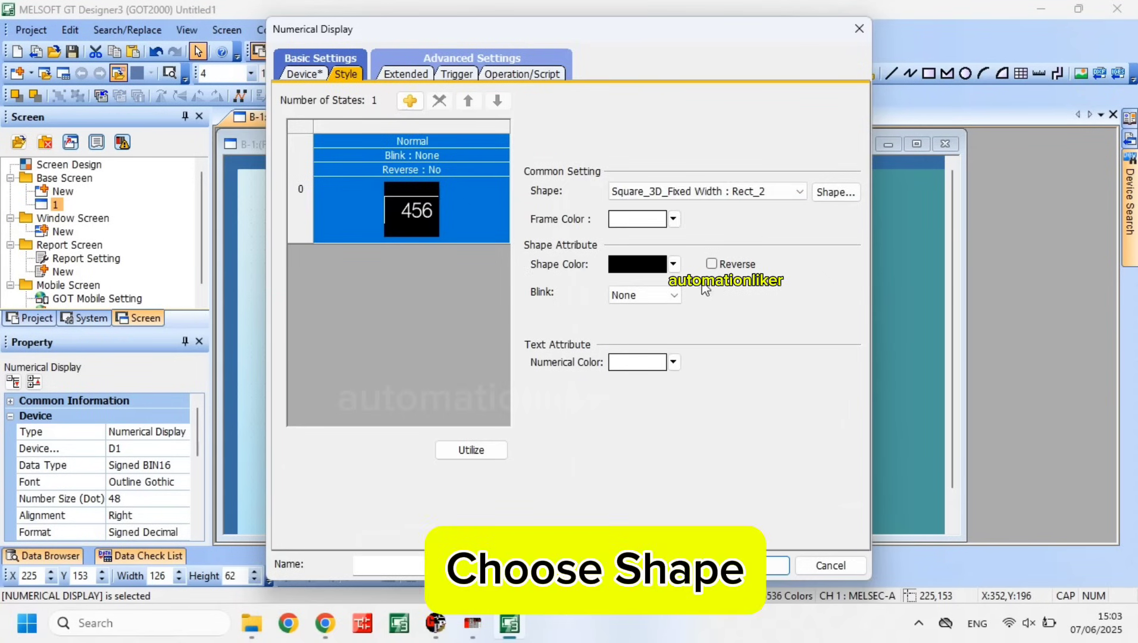
{"action": "left_click", "coordinate": [673, 264]}
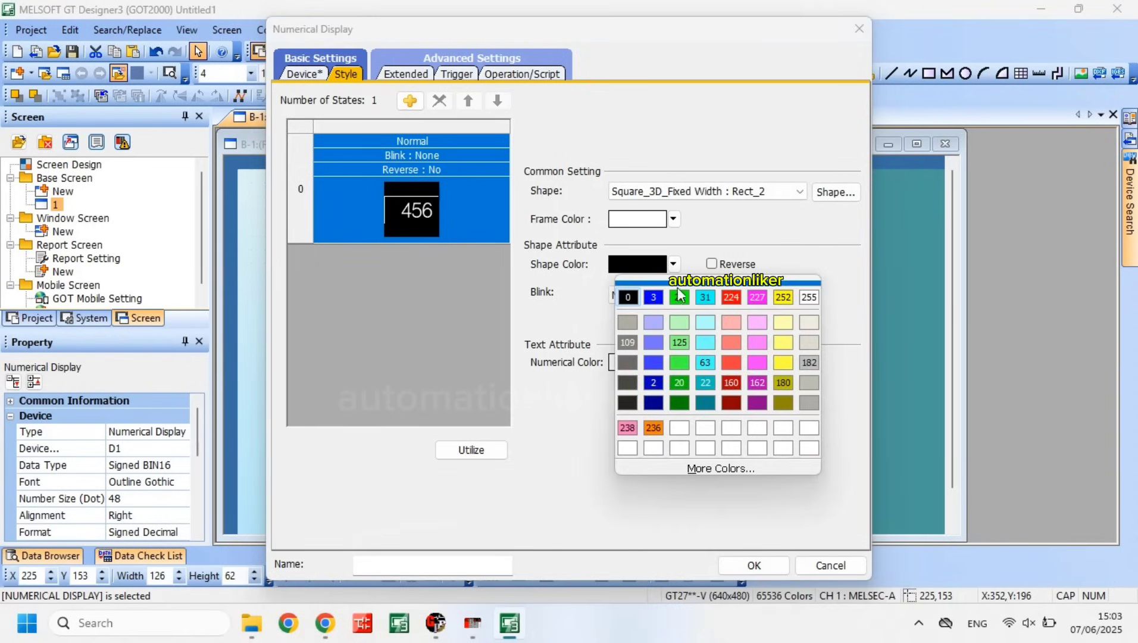
{"action": "left_click", "coordinate": [681, 342]}
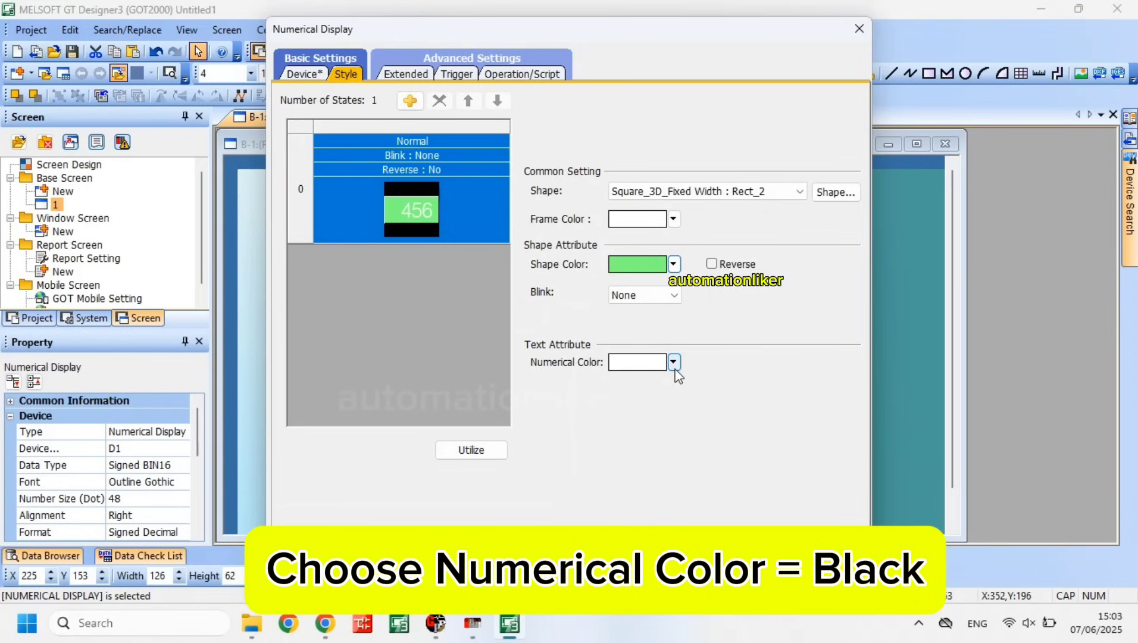
{"action": "left_click", "coordinate": [673, 361]}
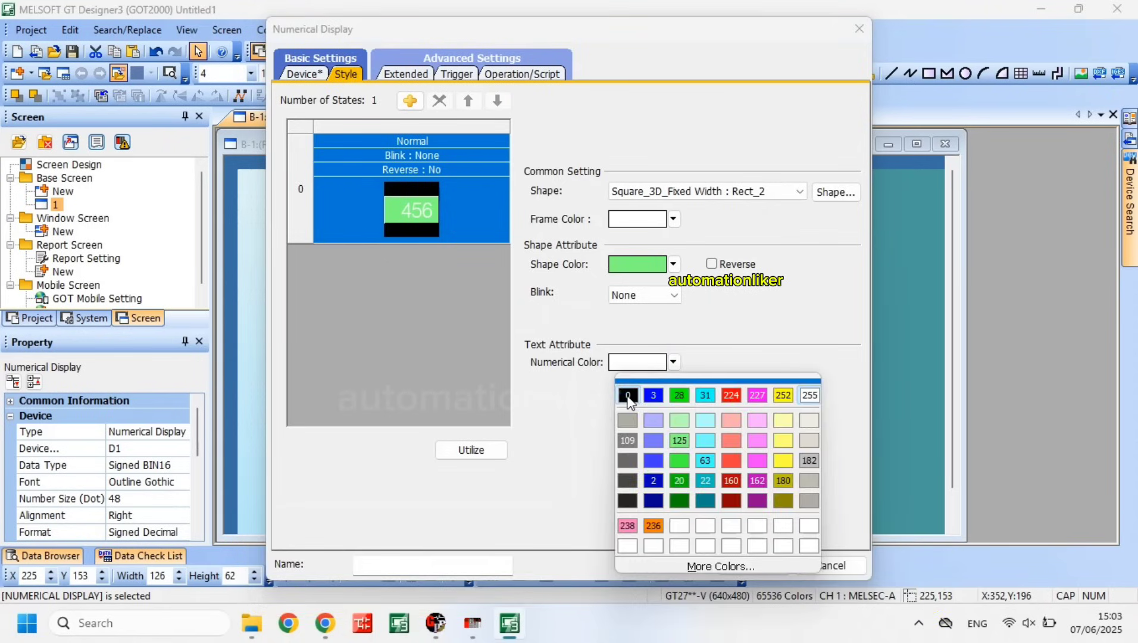
{"action": "left_click", "coordinate": [624, 394]}
{"action": "left_click", "coordinate": [754, 570]}
Move the D1 numerical display inside the border rectangle, in line with the Y1 lamp
{"action": "left_click_drag", "start_coordinate": [532, 348], "coordinate": [483, 326]}
{"action": "key", "text": "Right"}
{"action": "key", "text": "Right"}
{"action": "key", "text": "Right"}
{"action": "key", "text": "Right"}
Shrink the border rectangle around X1, Y1 and the D1 display to about 317 by 77
{"action": "left_click", "coordinate": [572, 324]}
{"action": "left_click_drag", "start_coordinate": [572, 324], "coordinate": [539, 325]}
{"action": "left_click_drag", "start_coordinate": [407, 357], "coordinate": [417, 353]}
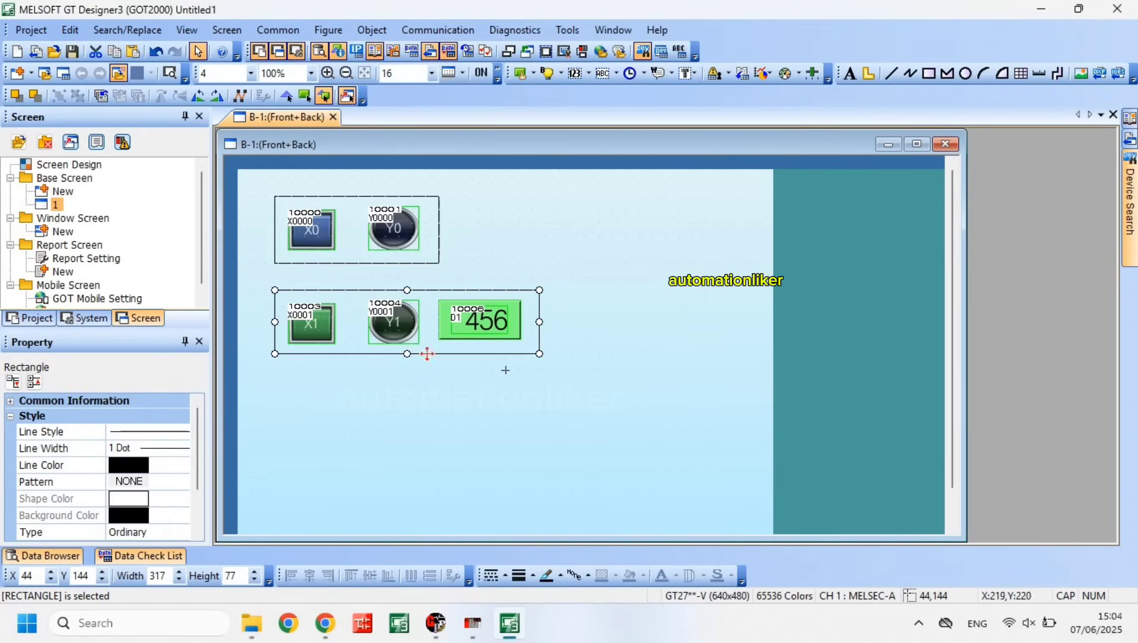
{"action": "left_click", "coordinate": [634, 338]}
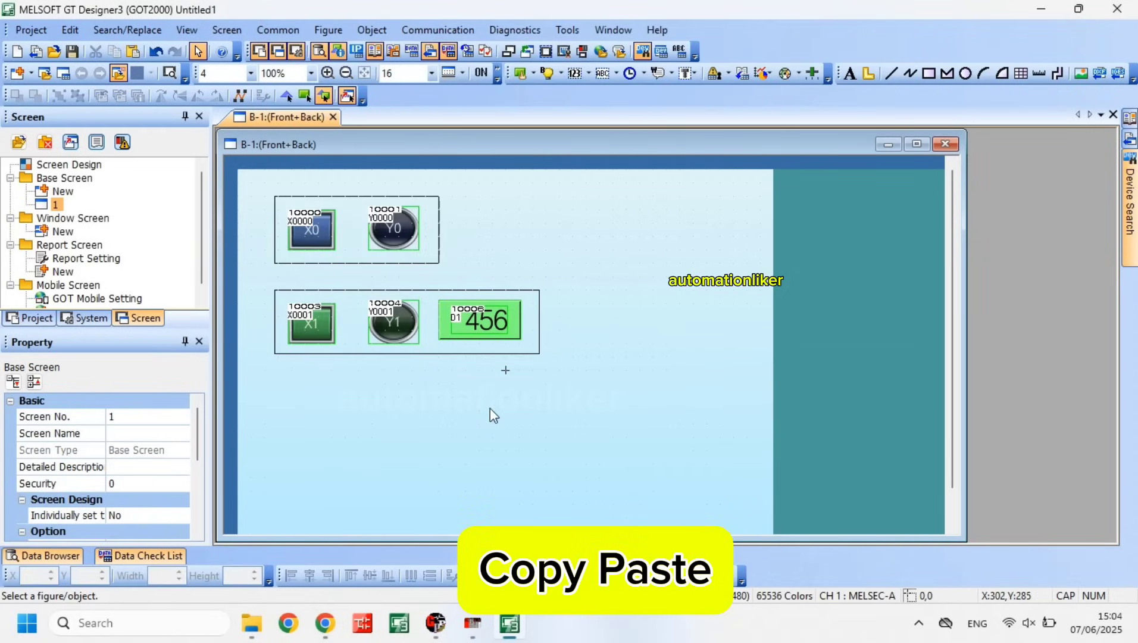
Copy the X1 switch, Y1 lamp, D1 display and border together, and paste the set directly below
{"action": "left_click_drag", "start_coordinate": [253, 271], "coordinate": [556, 368]}
{"action": "right_click", "coordinate": [513, 326]}
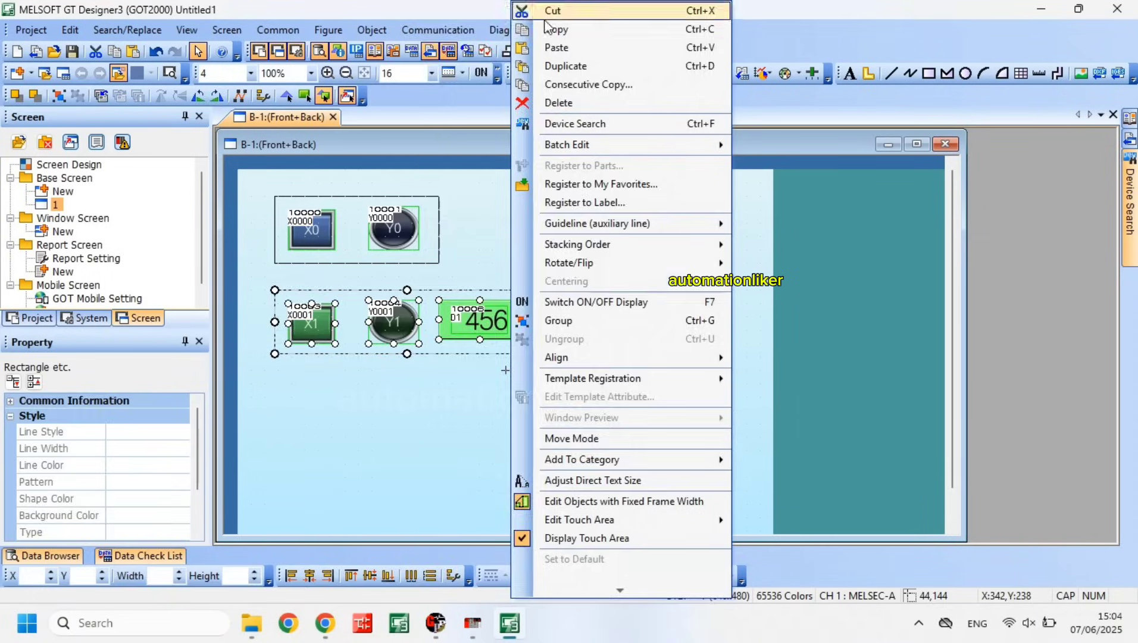
{"action": "left_click", "coordinate": [548, 29]}
{"action": "right_click", "coordinate": [412, 434]}
{"action": "left_click", "coordinate": [495, 49]}
{"action": "left_click", "coordinate": [292, 405]}
Change the newly pasted switch's Alternate bit action device and its Bit-ON/OFF lamp device to X0002
{"action": "left_click", "coordinate": [292, 415]}
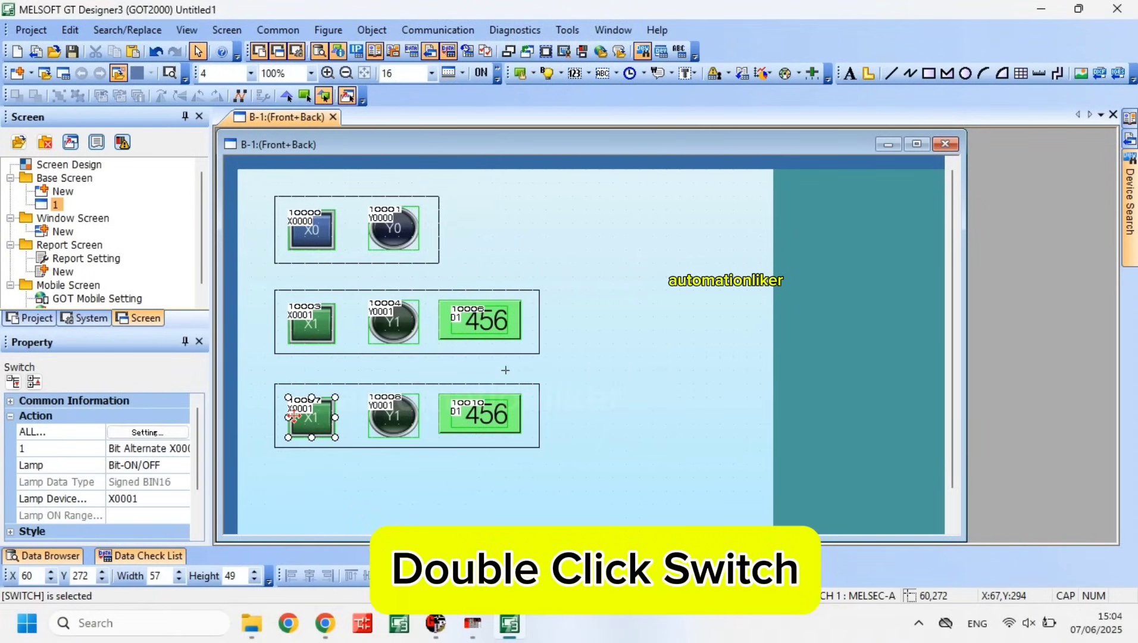
{"action": "double_click", "coordinate": [293, 415]}
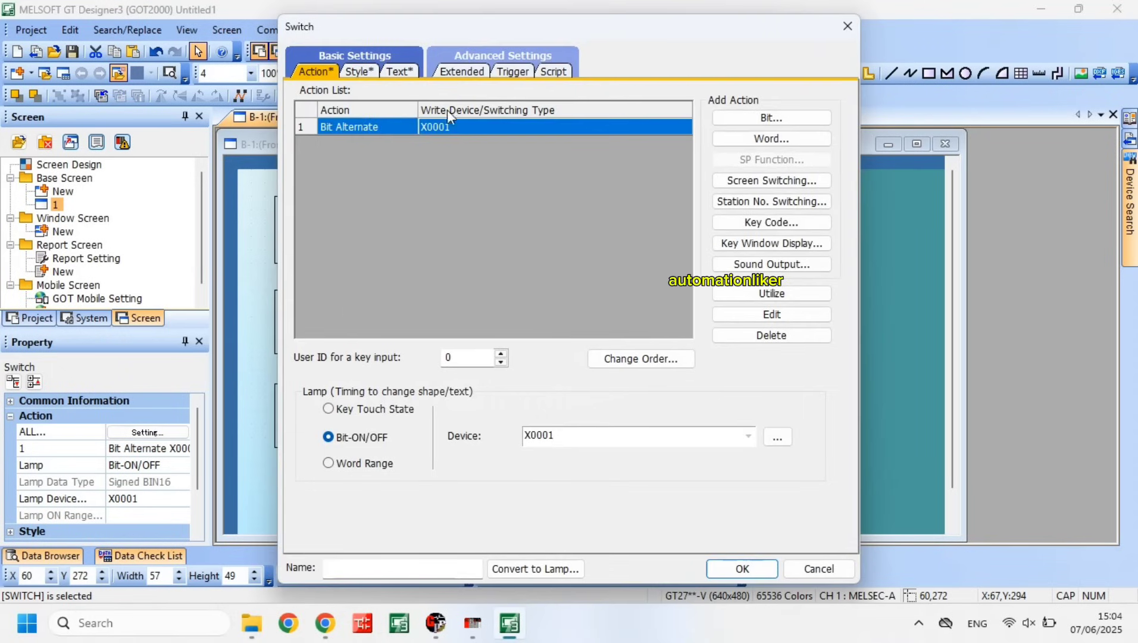
{"action": "double_click", "coordinate": [455, 123]}
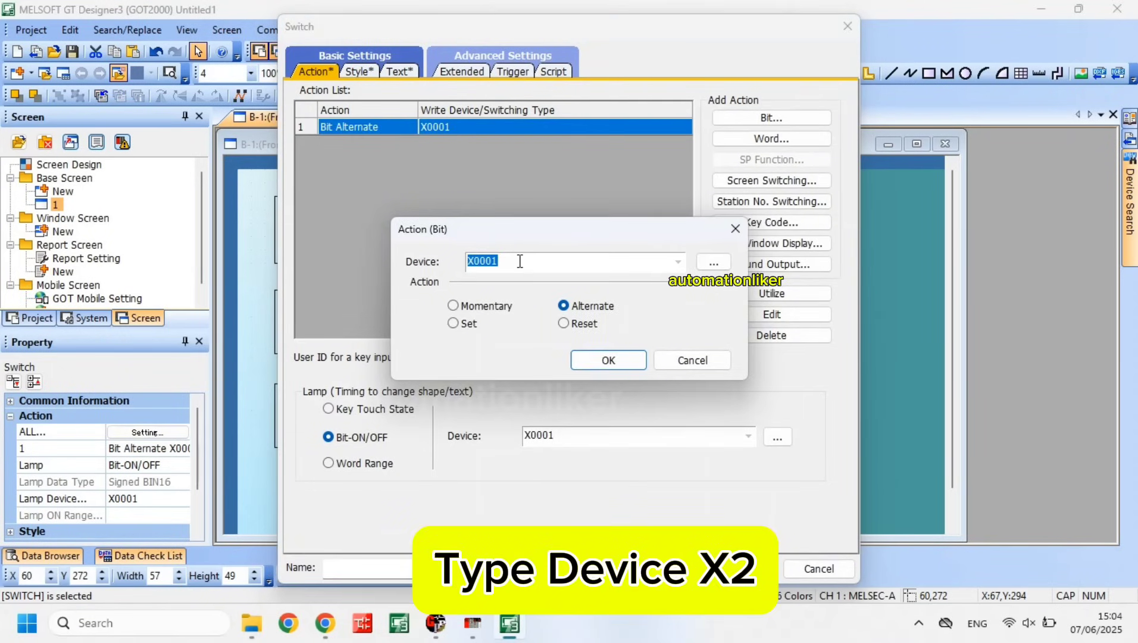
{"action": "type", "text": "X0002"}
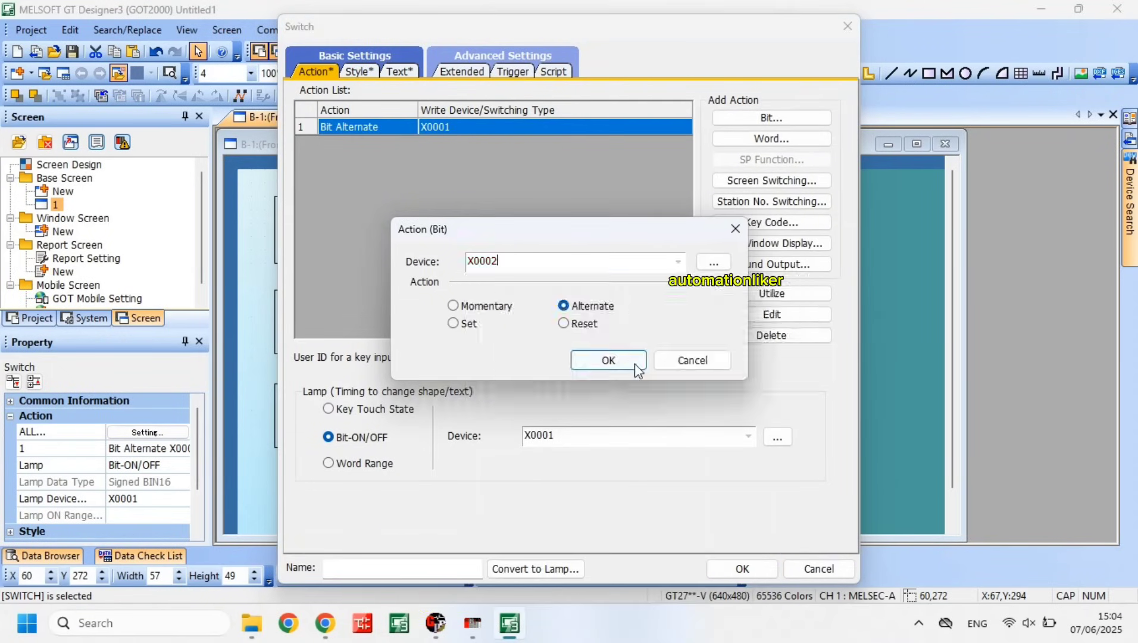
{"action": "left_click", "coordinate": [635, 363]}
{"action": "left_click", "coordinate": [622, 431]}
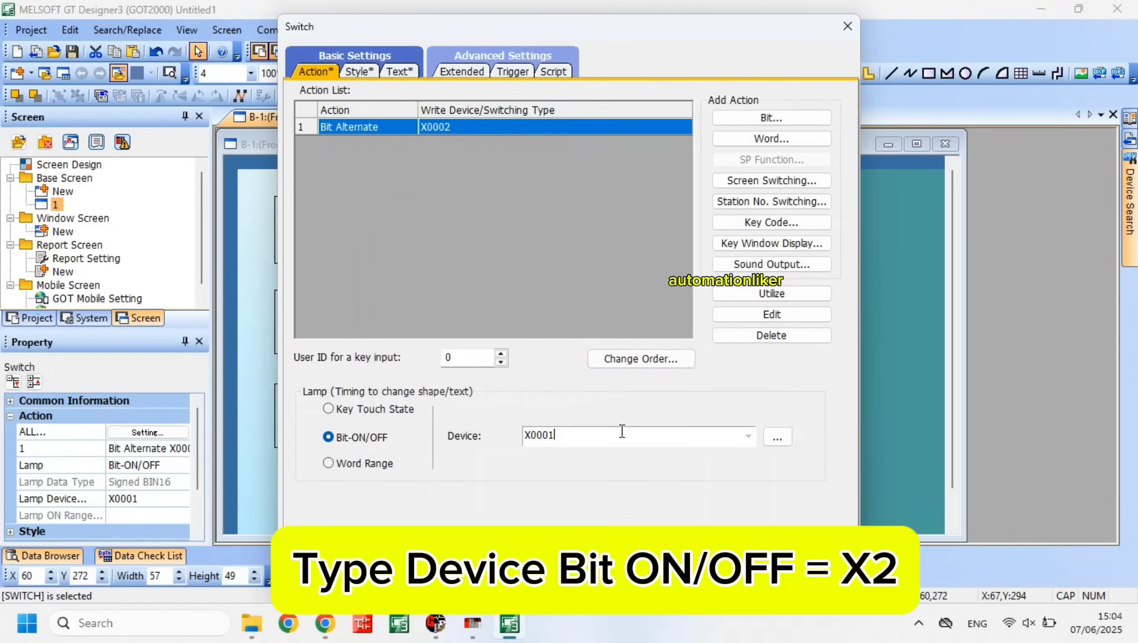
{"action": "key", "text": "BackSpace"}
{"action": "type", "text": "2"}
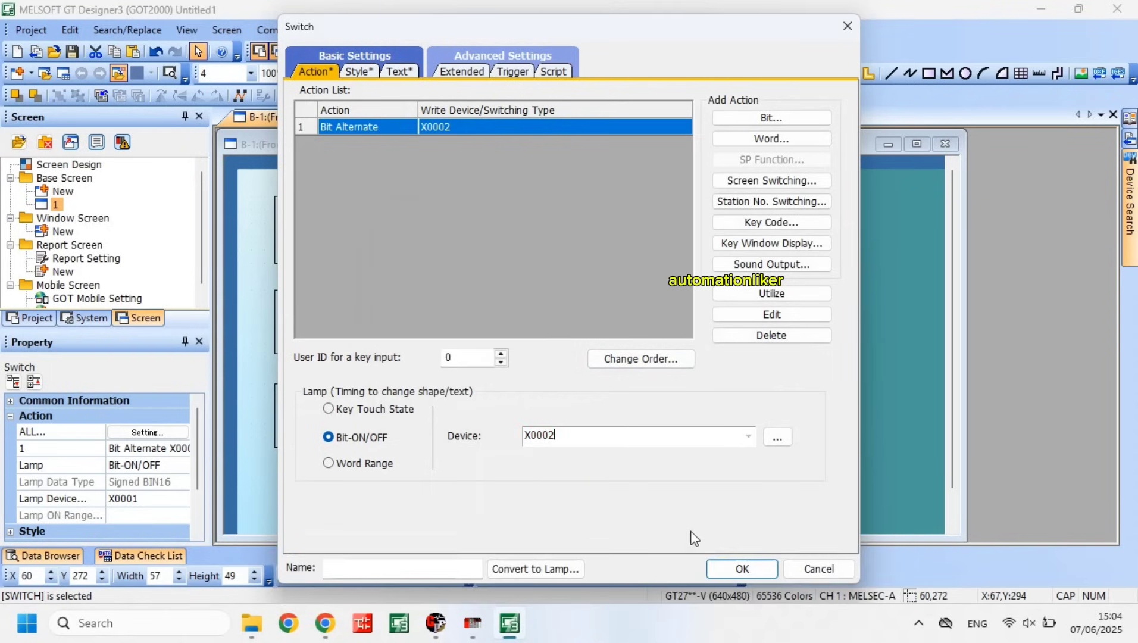
Set the third-row switch's shape color to Orange for both the lamp OFF and lamp ON states
{"action": "left_click", "coordinate": [359, 72]}
{"action": "left_click", "coordinate": [686, 218]}
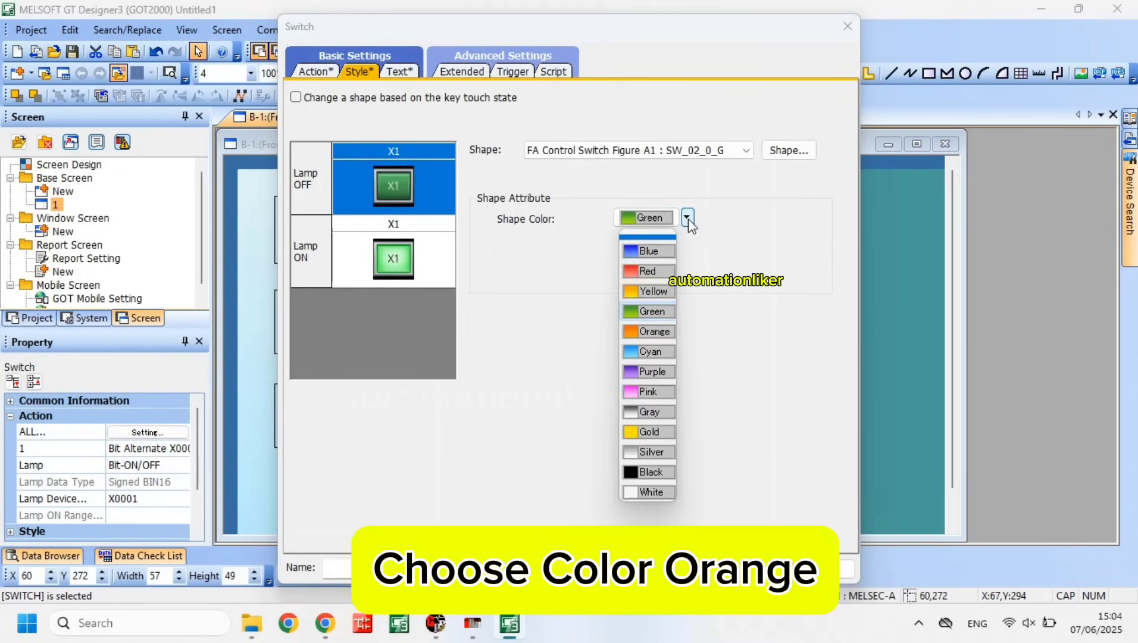
{"action": "left_click", "coordinate": [645, 331]}
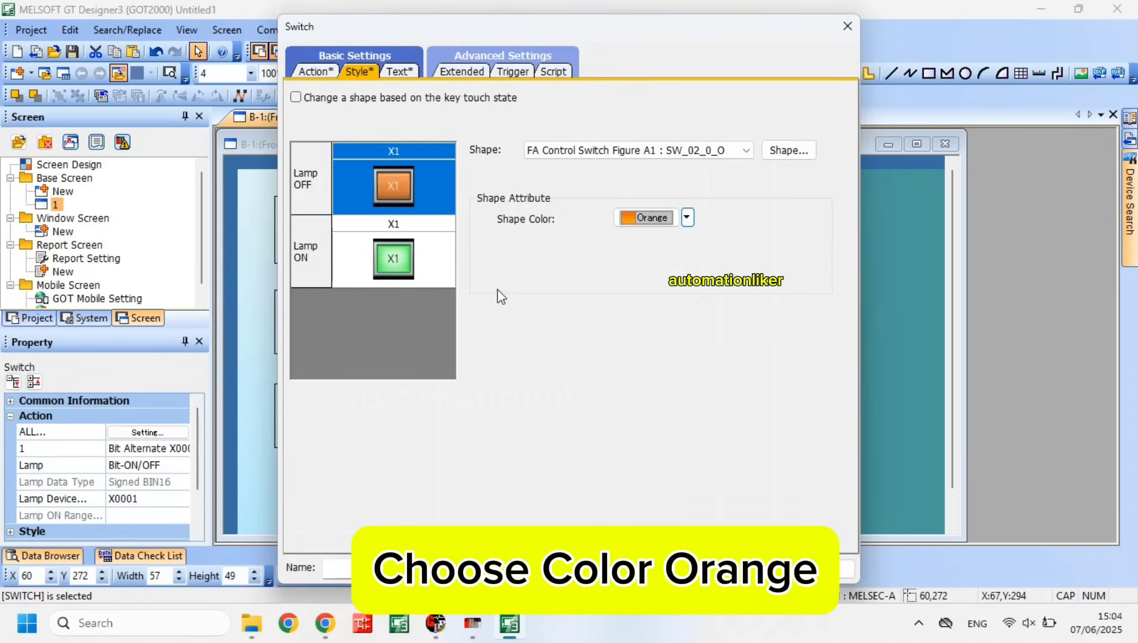
{"action": "left_click", "coordinate": [438, 269]}
{"action": "left_click", "coordinate": [686, 217]}
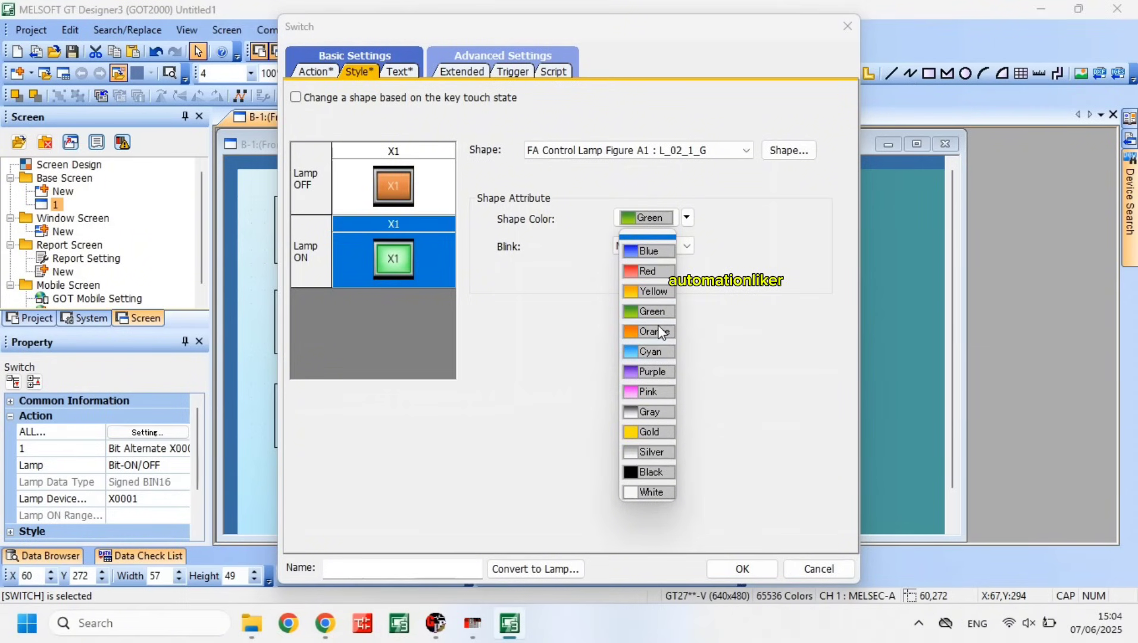
{"action": "left_click", "coordinate": [655, 333]}
Change the third-row switch's text to X2 for both lamp states
{"action": "left_click", "coordinate": [399, 72]}
{"action": "left_click", "coordinate": [654, 315]}
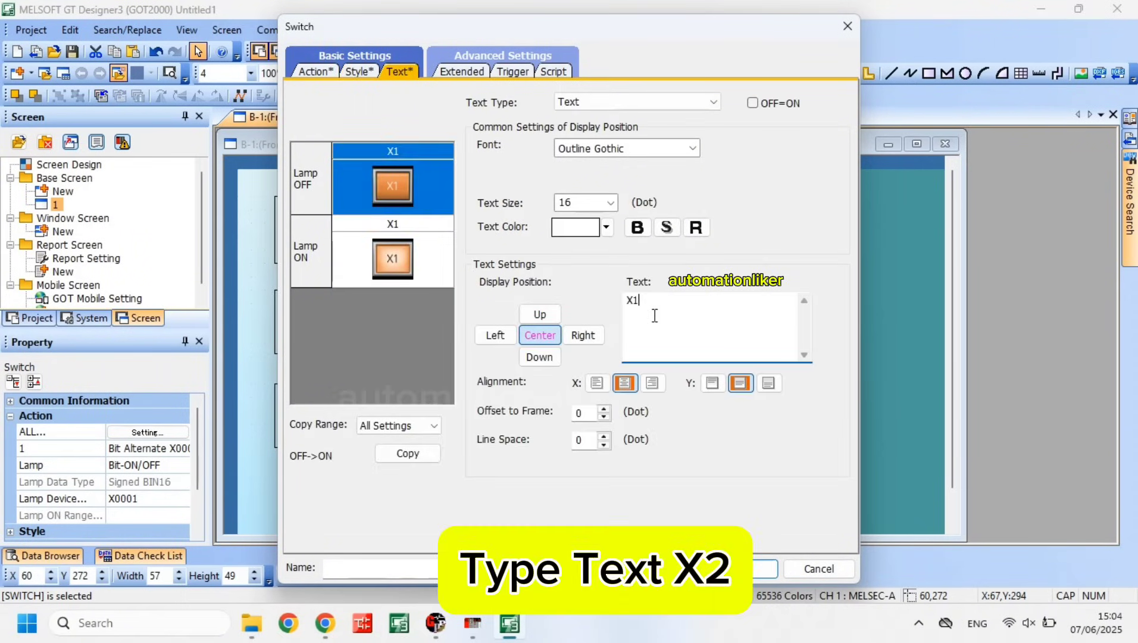
{"action": "type", "text": "2"}
{"action": "left_click", "coordinate": [400, 261]}
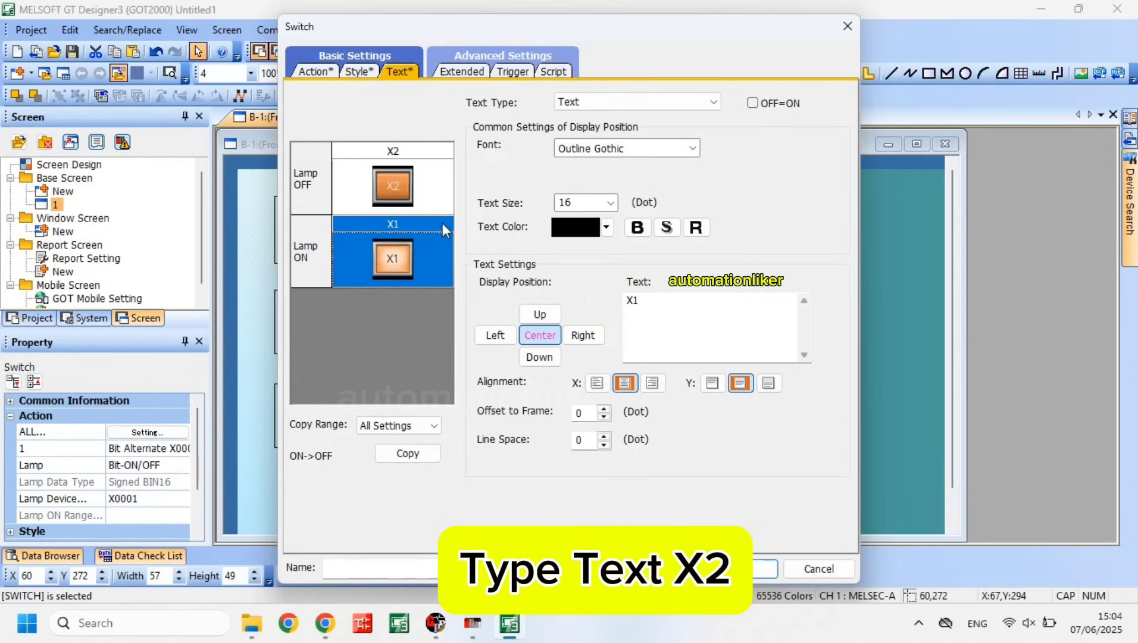
{"action": "left_click", "coordinate": [655, 302]}
{"action": "key", "text": "BackSpace"}
{"action": "type", "text": "2"}
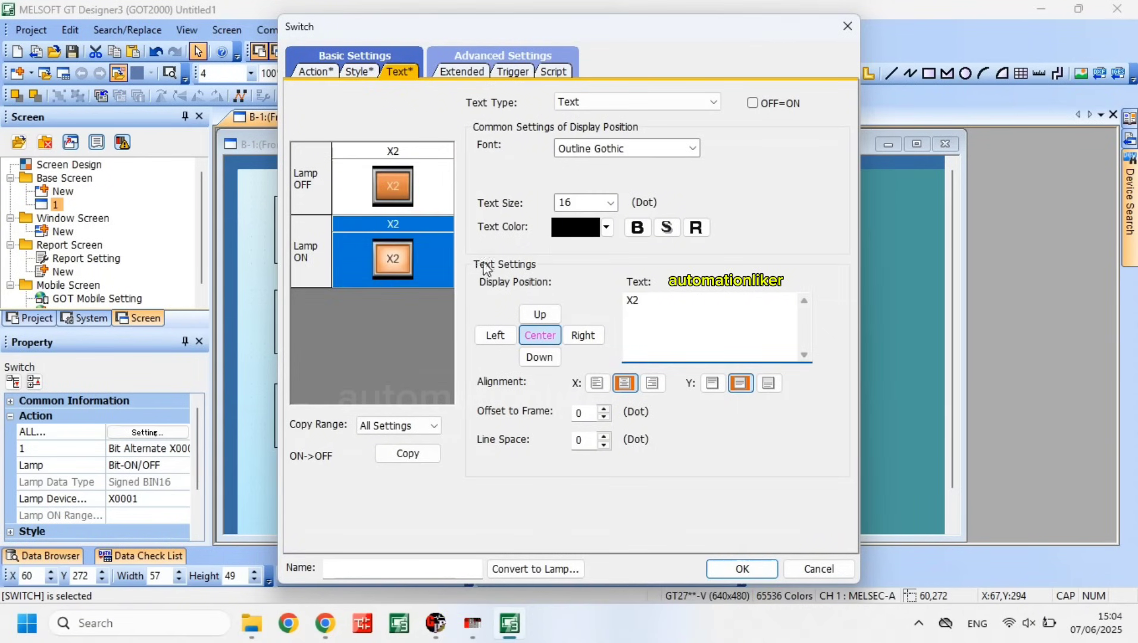
Set the X2 switch's text color to black for the lamp OFF state and apply the switch settings
{"action": "left_click", "coordinate": [408, 208]}
{"action": "left_click", "coordinate": [606, 227]}
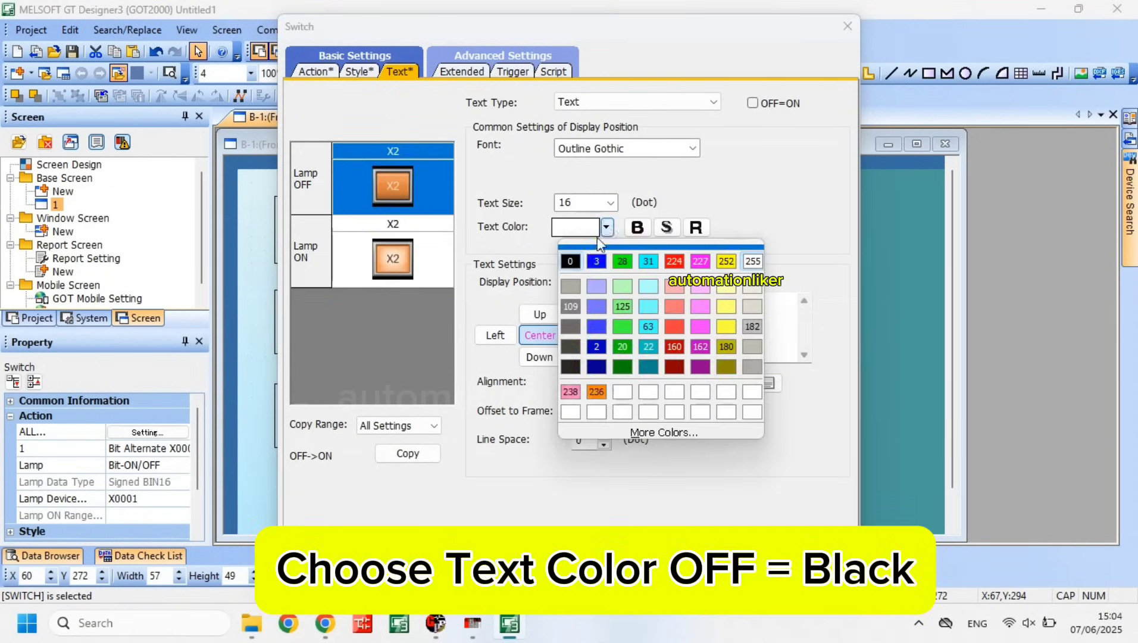
{"action": "left_click", "coordinate": [580, 265]}
{"action": "left_click", "coordinate": [751, 566]}
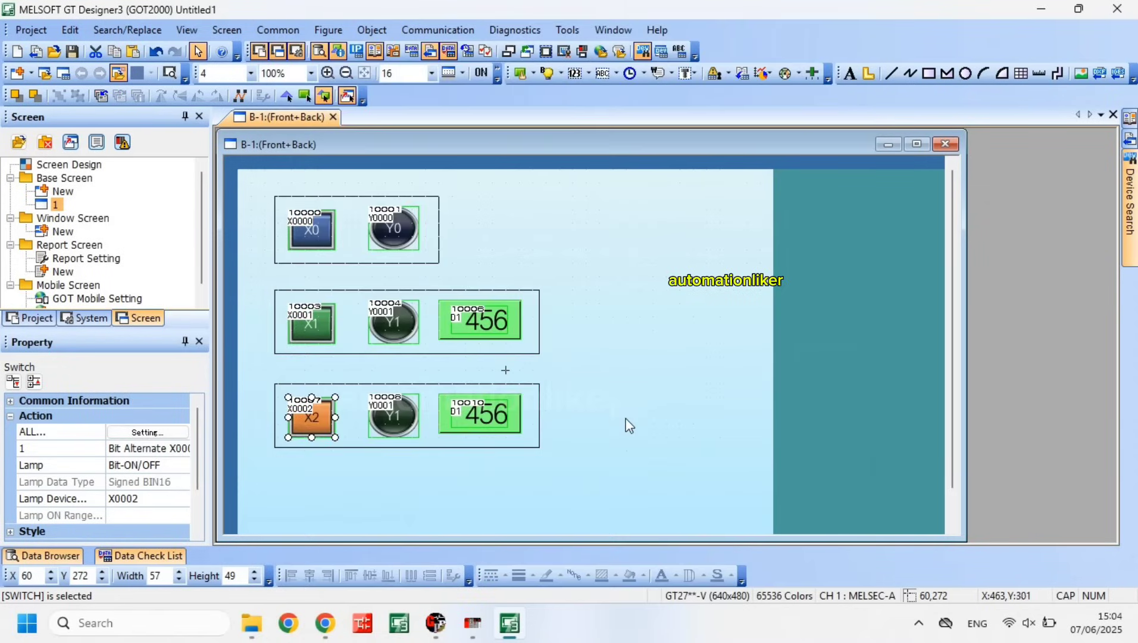
{"action": "left_click", "coordinate": [627, 415]}
Change the third-row bit lamp's device to Y0002
{"action": "left_click", "coordinate": [397, 423]}
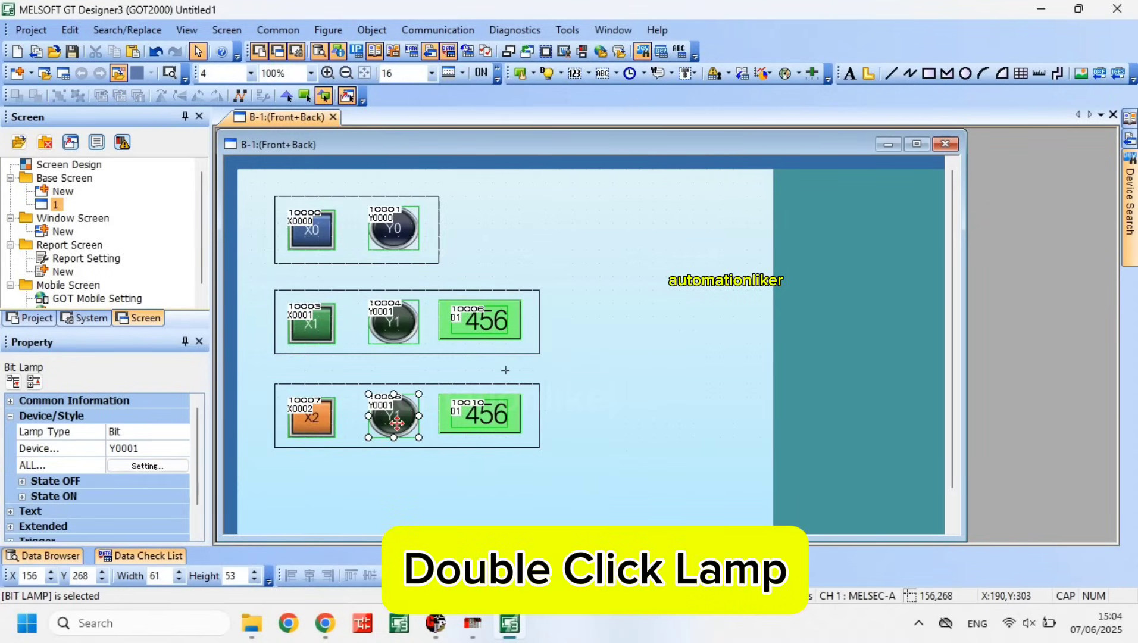
{"action": "double_click", "coordinate": [397, 423]}
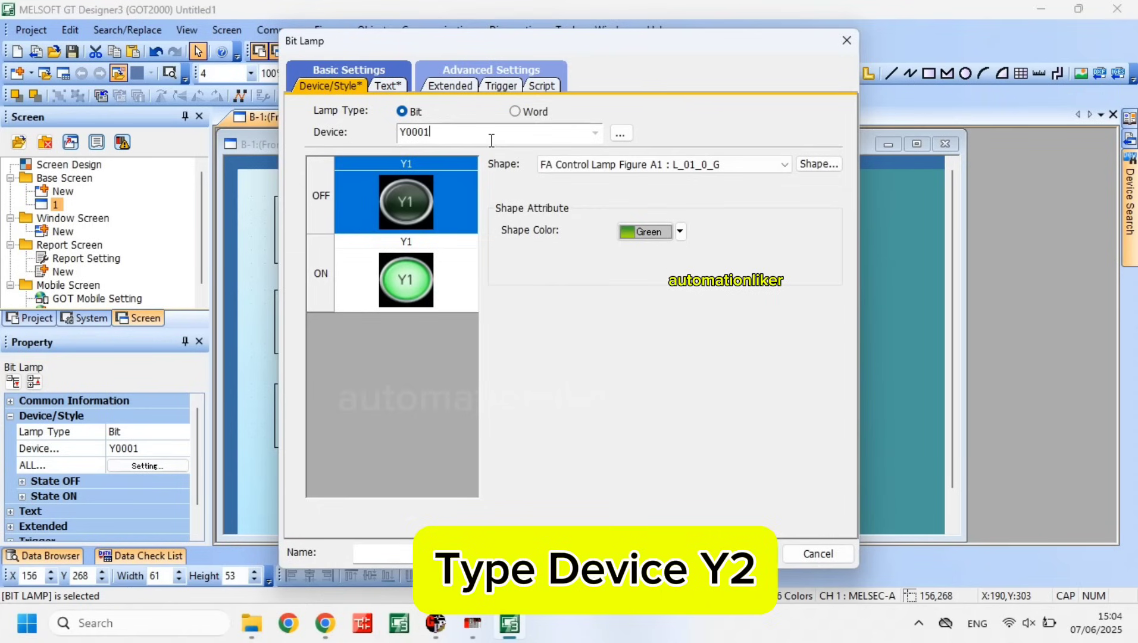
{"action": "key", "text": "BackSpace"}
{"action": "type", "text": "2"}
{"action": "left_click", "coordinate": [574, 405]}
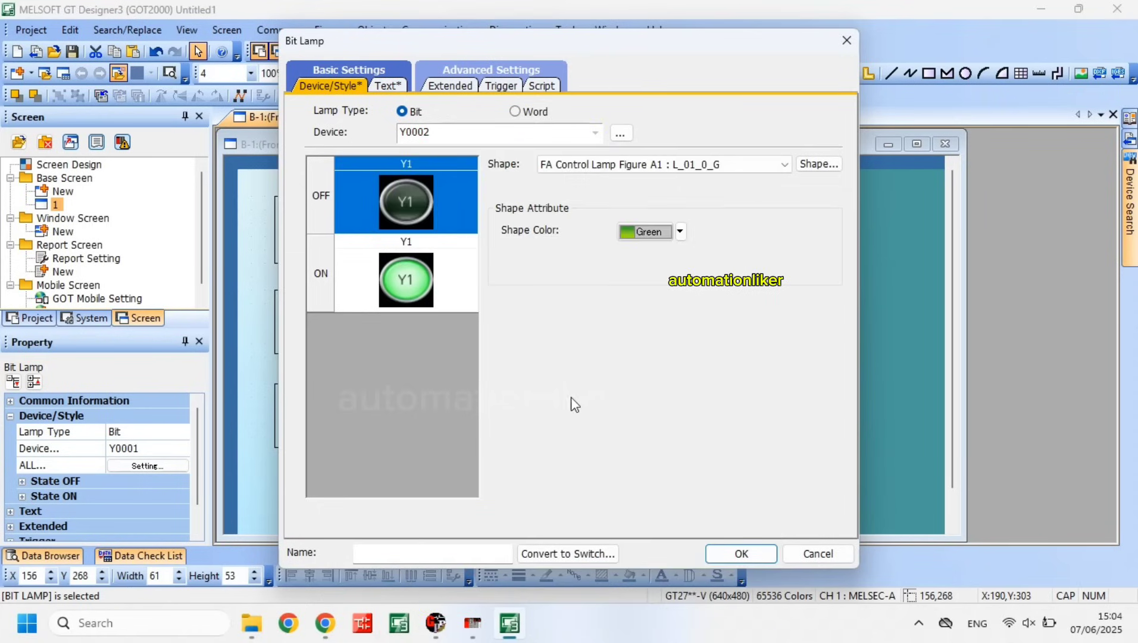
Set the third-row lamp's shape color to Orange for both the OFF and ON states
{"action": "left_click", "coordinate": [679, 231]}
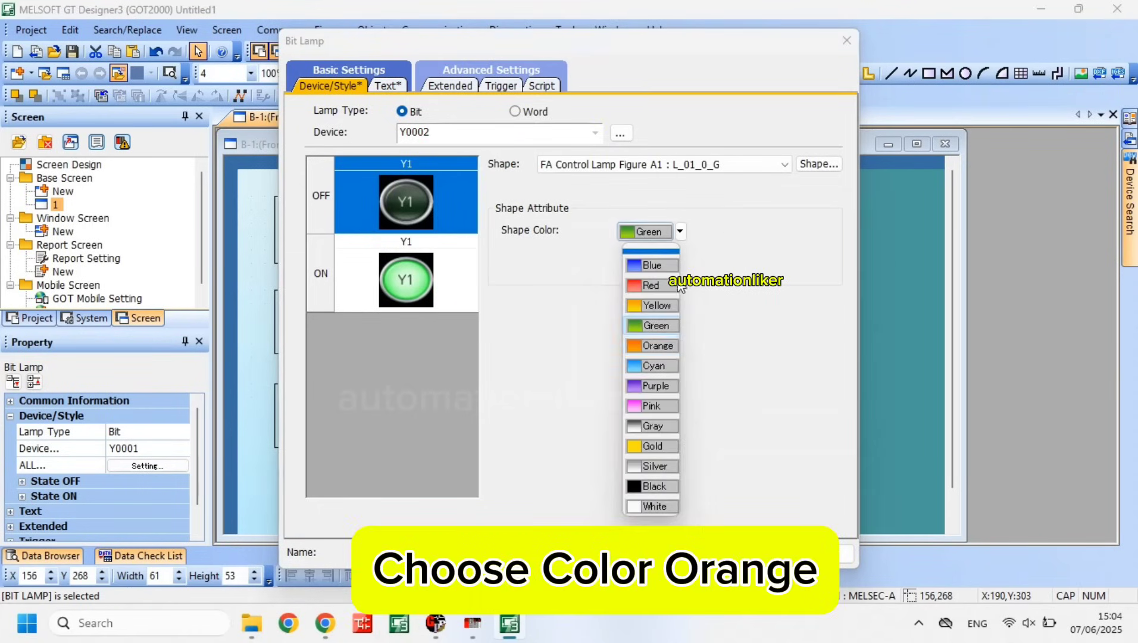
{"action": "left_click", "coordinate": [657, 346]}
{"action": "left_click", "coordinate": [406, 277]}
{"action": "left_click", "coordinate": [679, 231]}
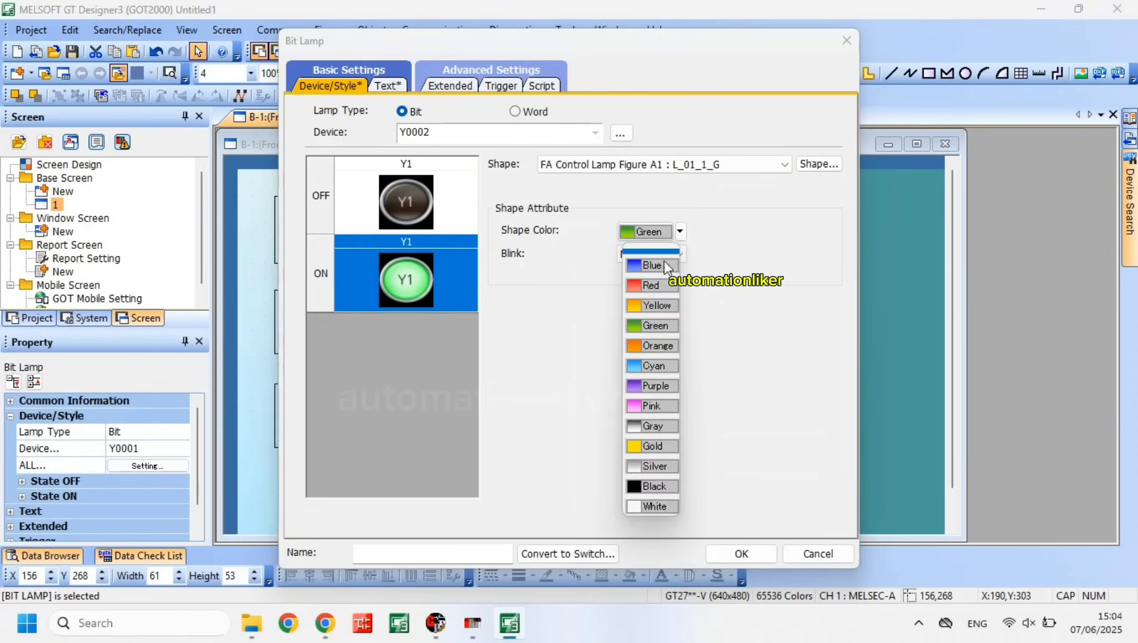
{"action": "left_click", "coordinate": [660, 345]}
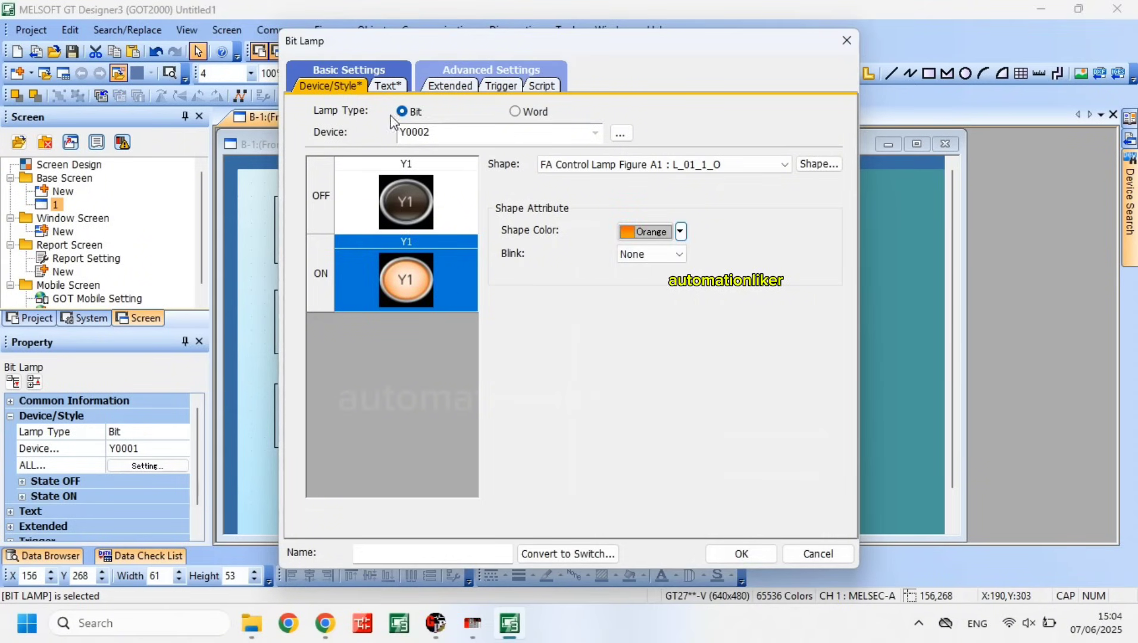
Change the third-row lamp's text to Y2 for both the ON and OFF states and apply the lamp settings
{"action": "left_click", "coordinate": [384, 85]}
{"action": "left_click", "coordinate": [671, 301]}
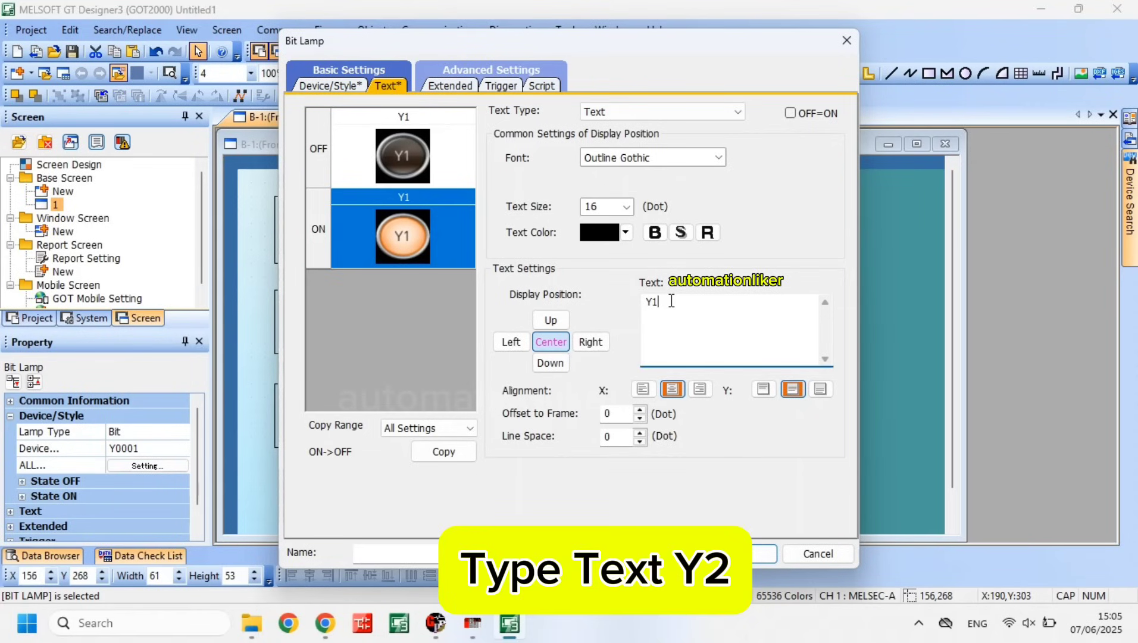
{"action": "key", "text": "BackSpace"}
{"action": "type", "text": "2"}
{"action": "left_click", "coordinate": [426, 178]}
{"action": "key", "text": "BackSpace"}
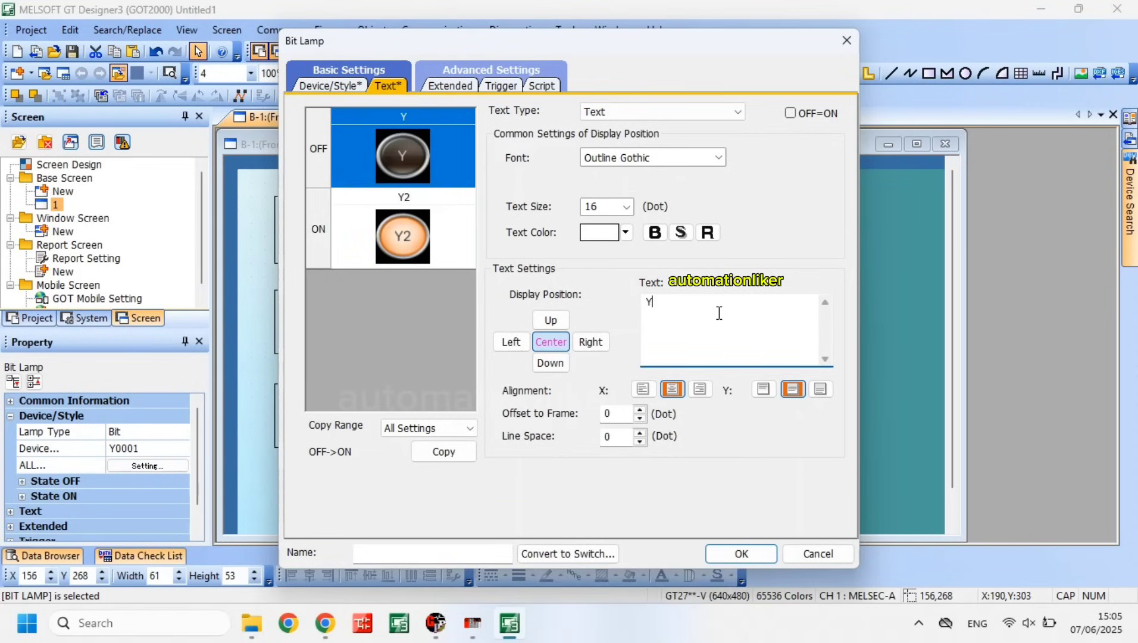
{"action": "type", "text": "2"}
{"action": "left_click", "coordinate": [767, 556]}
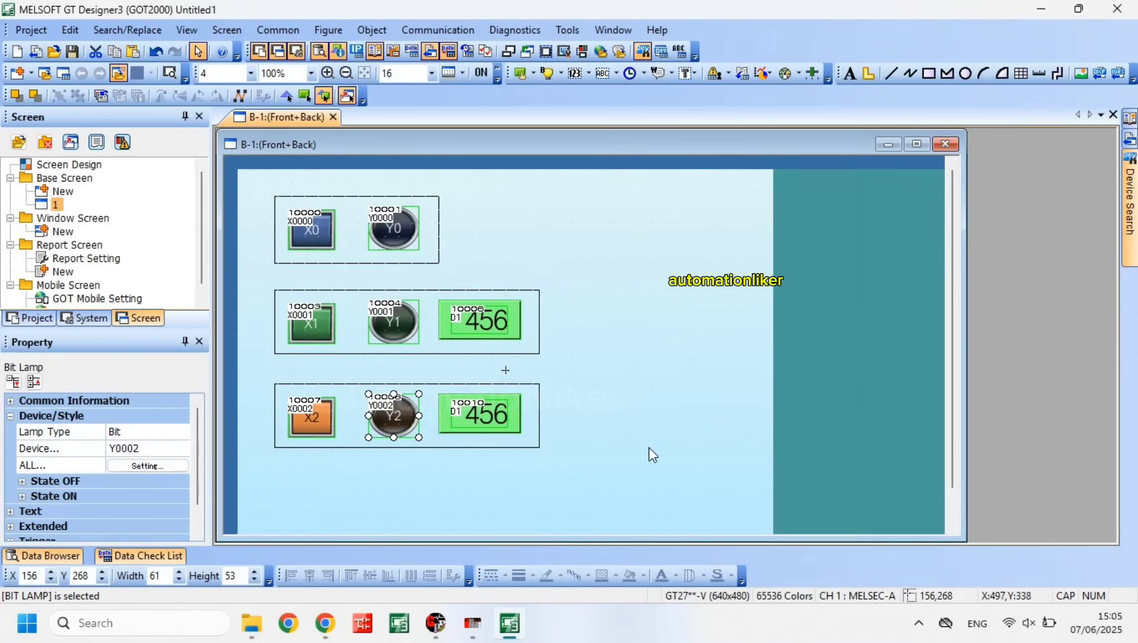
{"action": "left_click", "coordinate": [621, 402]}
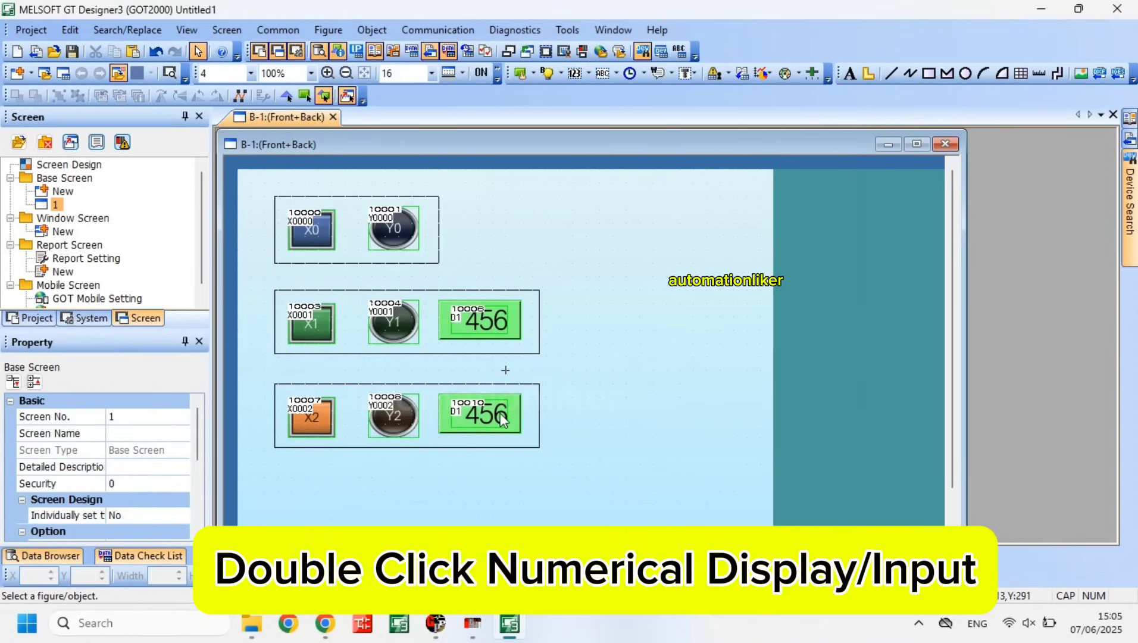
Change the third-row numerical display's device to D2 and set its shape color to orange (236)
{"action": "double_click", "coordinate": [499, 412]}
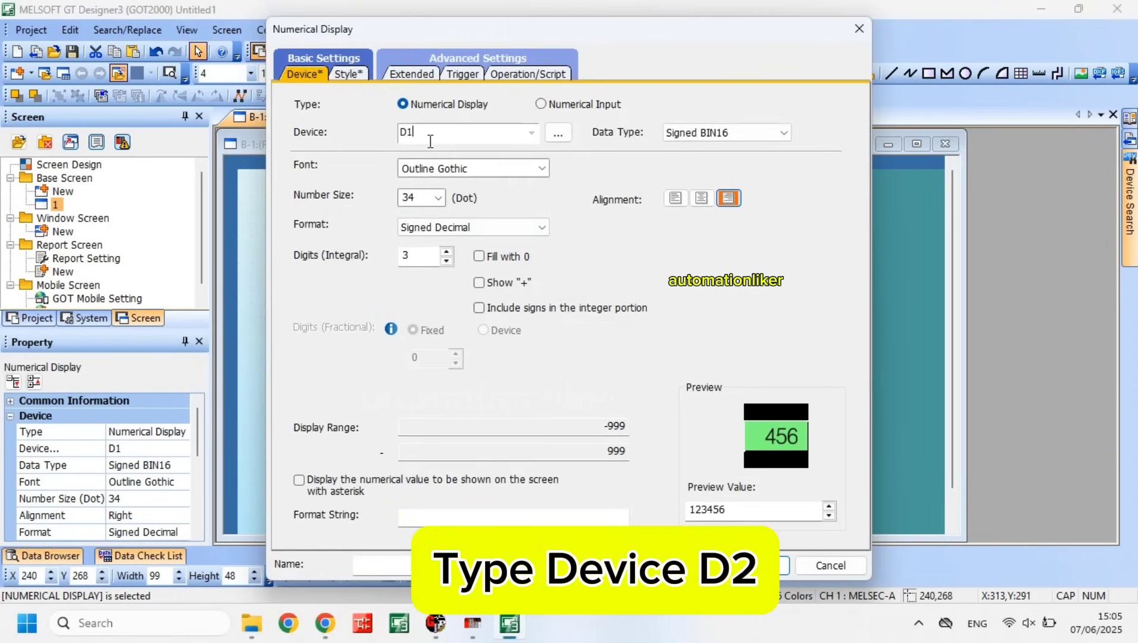
{"action": "key", "text": "BackSpace"}
{"action": "type", "text": "2"}
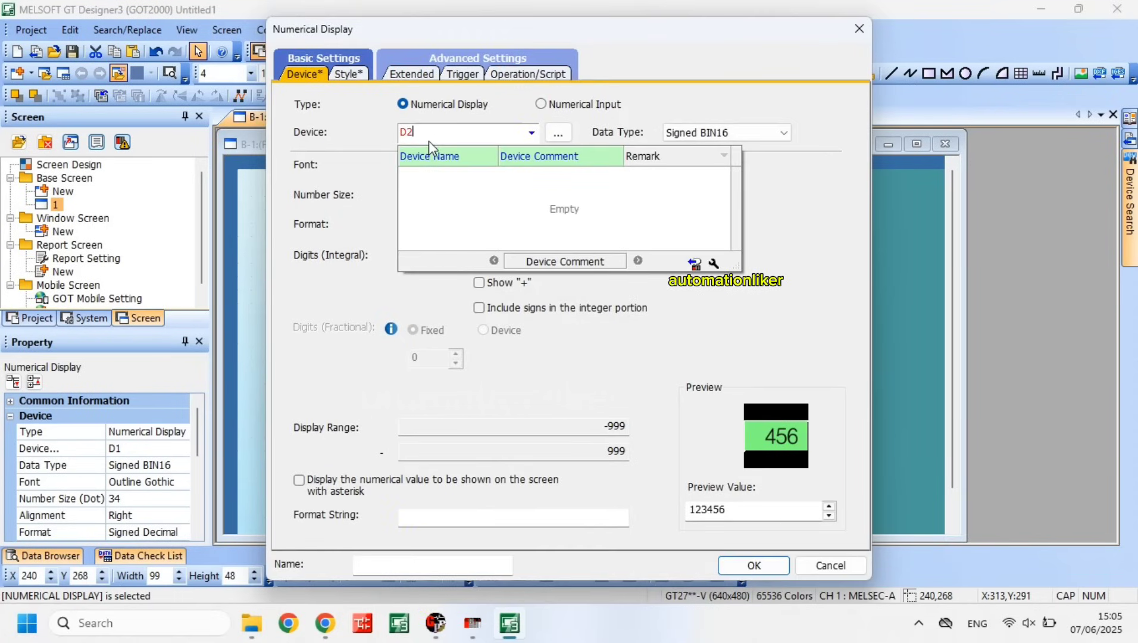
{"action": "left_click", "coordinate": [360, 74]}
{"action": "left_click", "coordinate": [360, 74]}
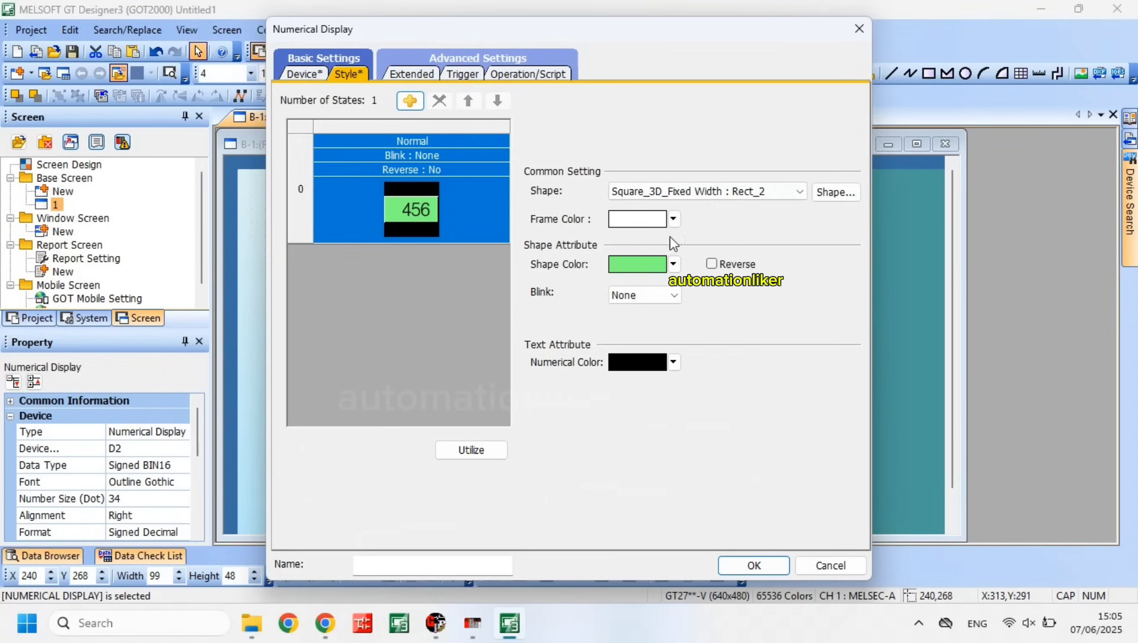
{"action": "left_click", "coordinate": [673, 264]}
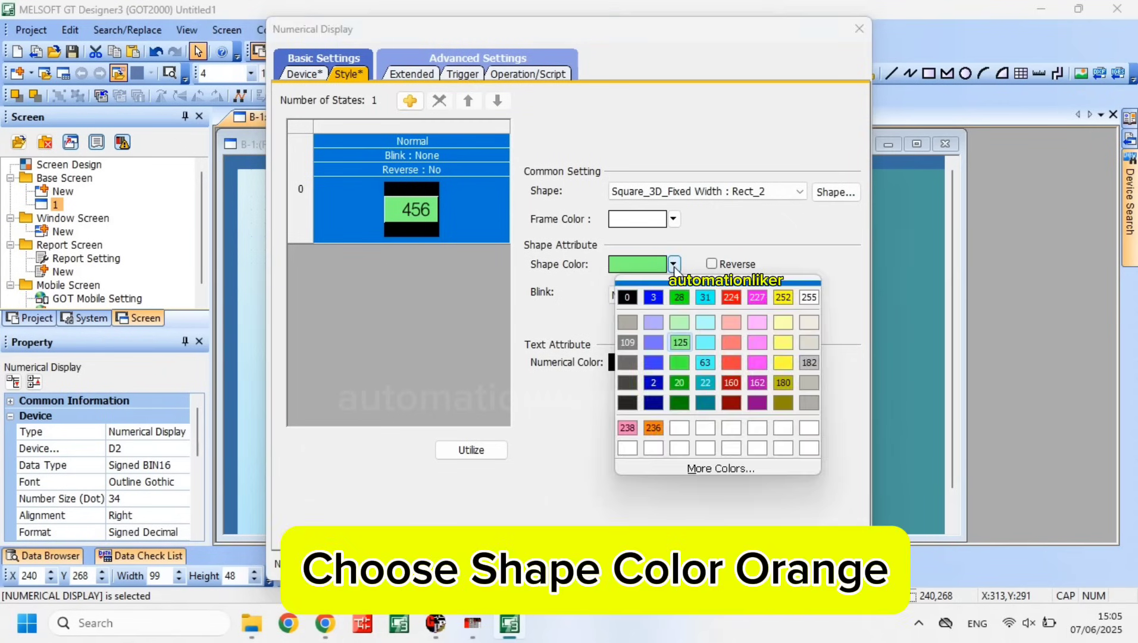
{"action": "left_click", "coordinate": [653, 428]}
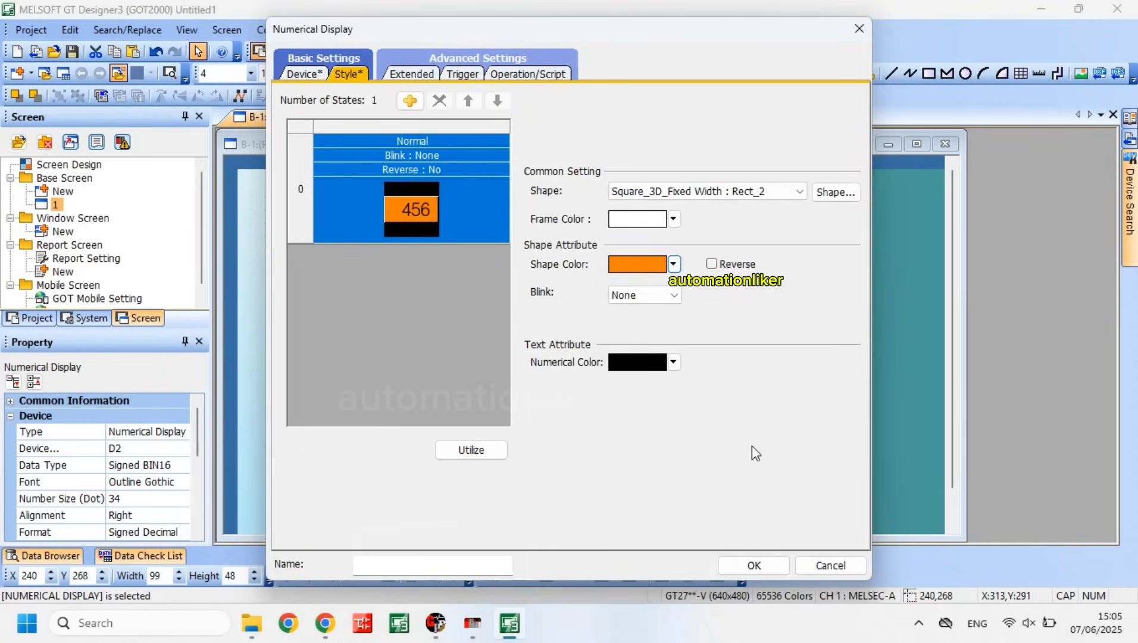
{"action": "left_click", "coordinate": [754, 565]}
{"action": "left_click", "coordinate": [589, 351]}
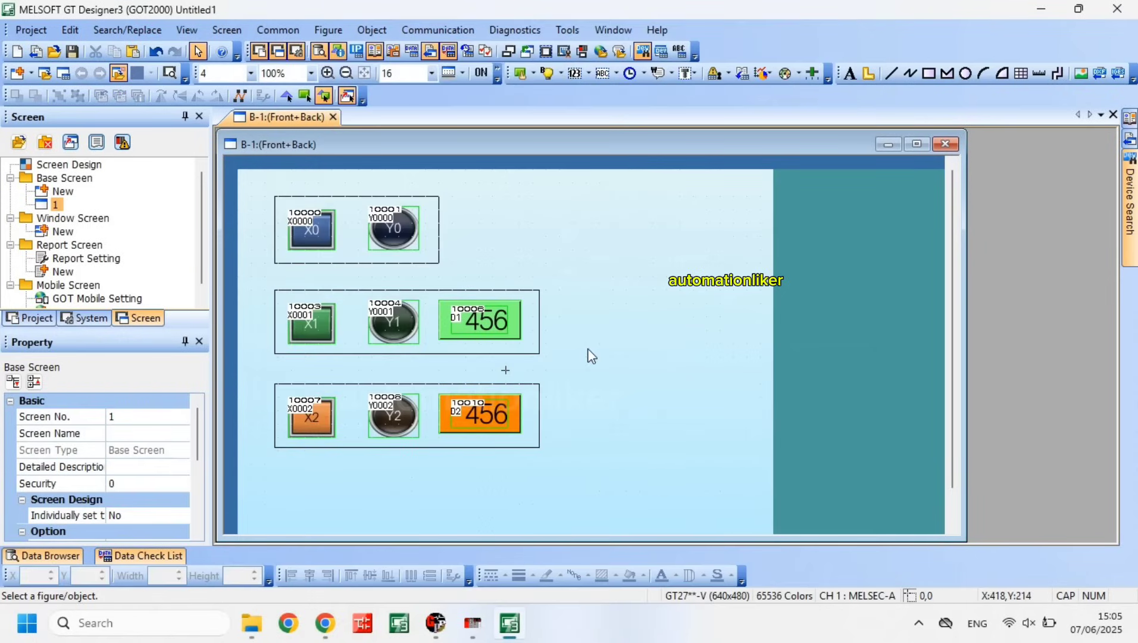
Add a black ON/OFF text label beside the first-row border and enlarge it to about 29 dots
{"action": "left_click", "coordinate": [849, 72]}
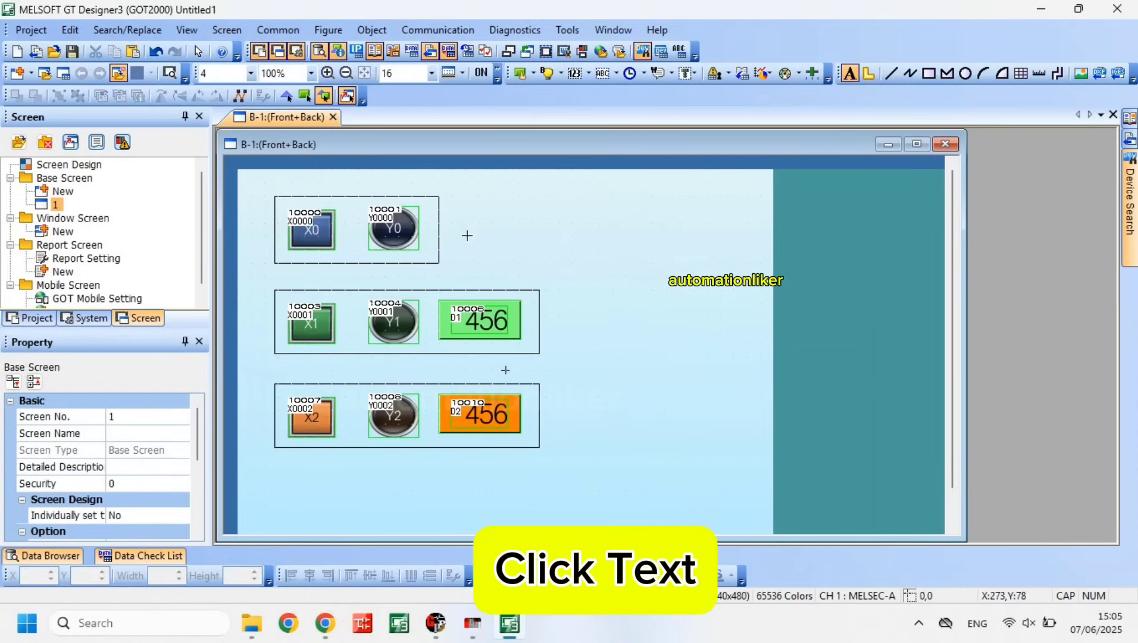
{"action": "left_click", "coordinate": [464, 237]}
{"action": "type", "text": "ON/OFF"}
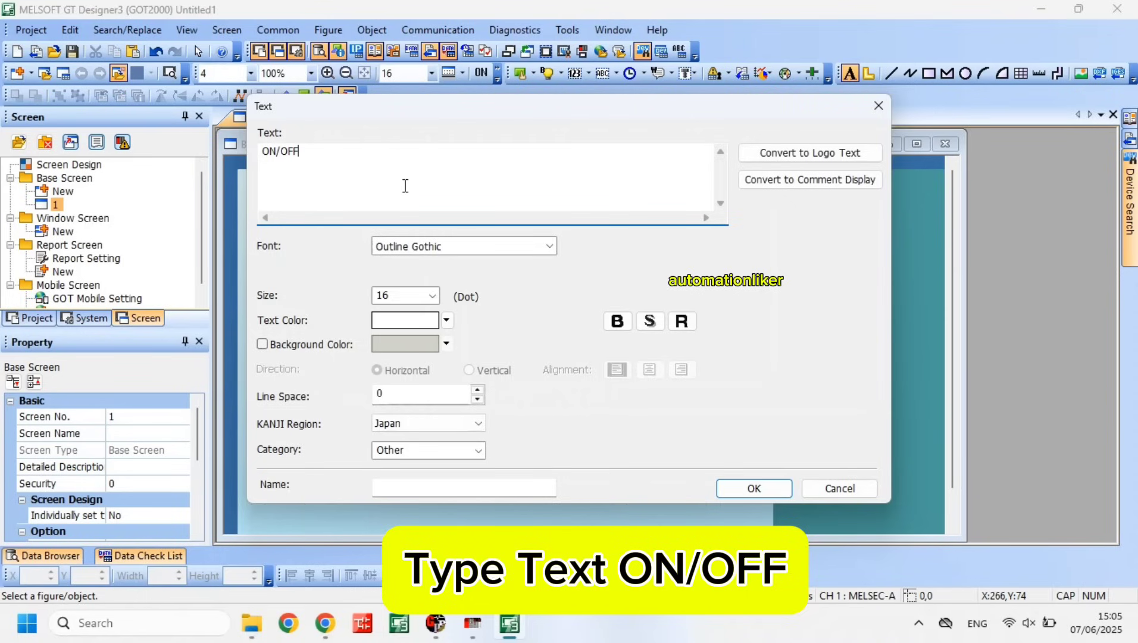
{"action": "left_click", "coordinate": [446, 321]}
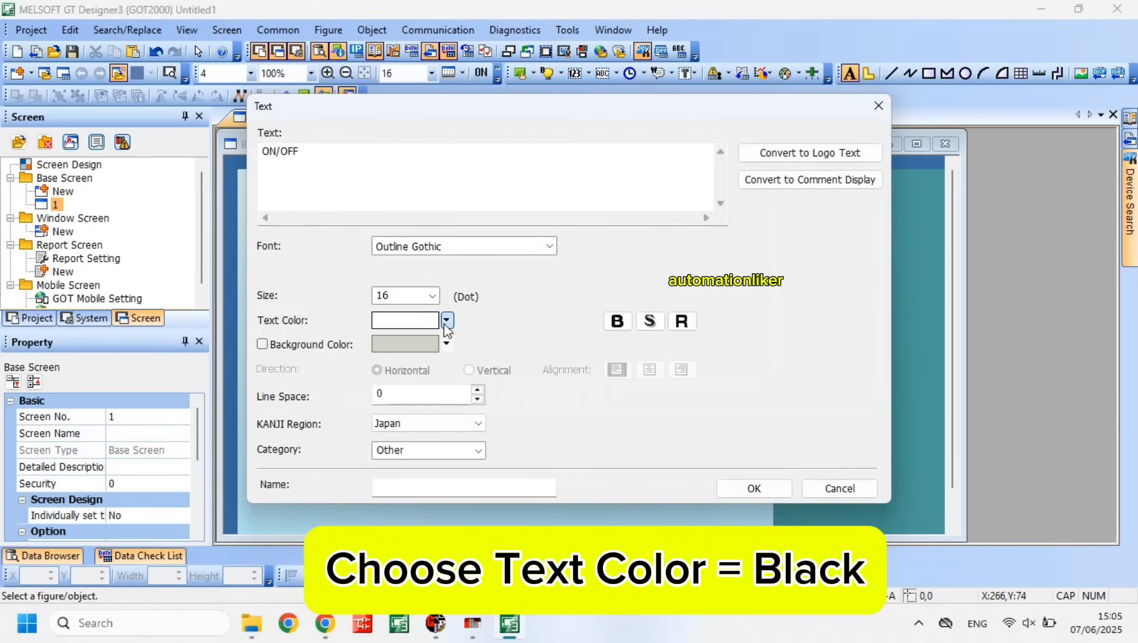
{"action": "left_click", "coordinate": [446, 322]}
{"action": "left_click", "coordinate": [391, 352]}
{"action": "left_click", "coordinate": [772, 493]}
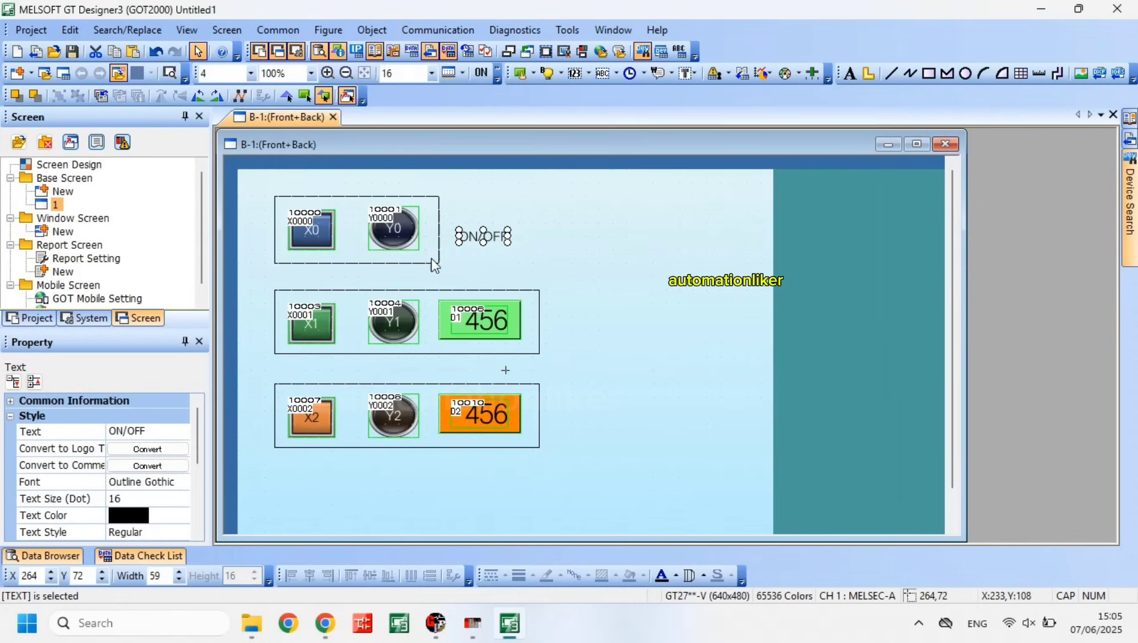
{"action": "left_click_drag", "start_coordinate": [506, 229], "coordinate": [546, 216]}
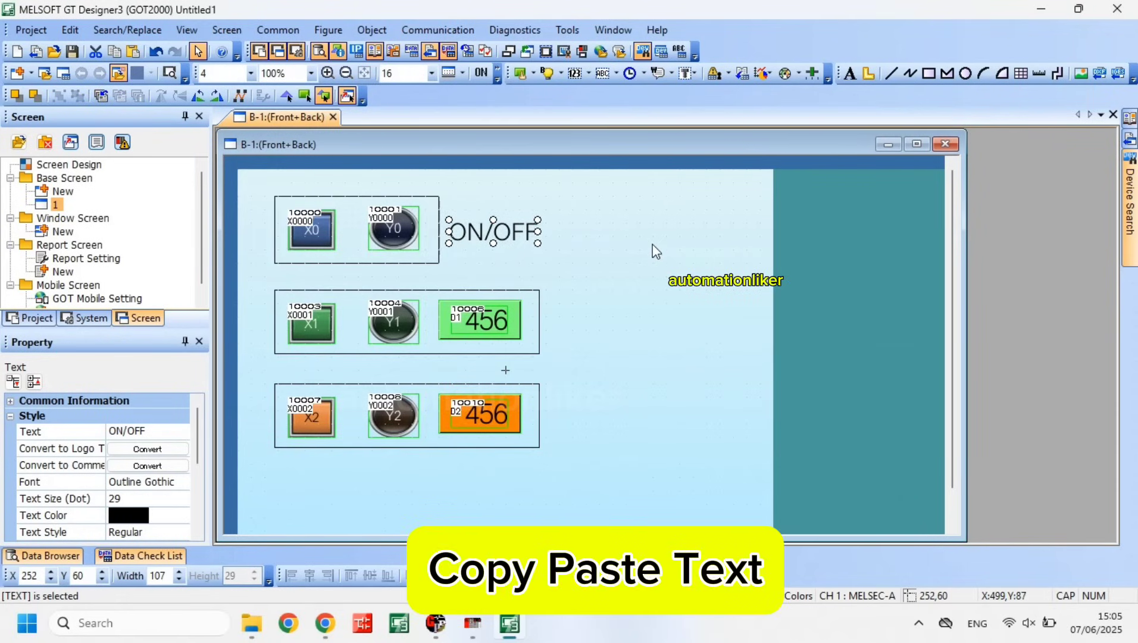
{"action": "left_click", "coordinate": [608, 270]}
Copy the ON/OFF label and paste it beside the second-row border at about X 380, Y 164
{"action": "left_click", "coordinate": [492, 233]}
{"action": "right_click", "coordinate": [491, 233]}
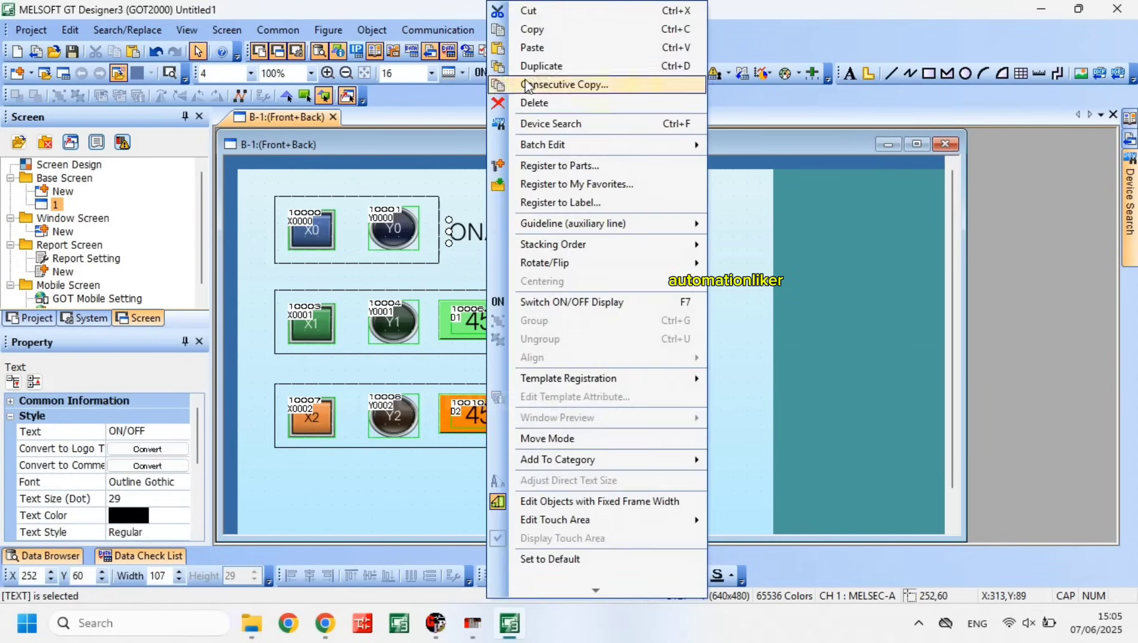
{"action": "left_click", "coordinate": [529, 29]}
{"action": "right_click", "coordinate": [596, 348]}
{"action": "left_click", "coordinate": [647, 48]}
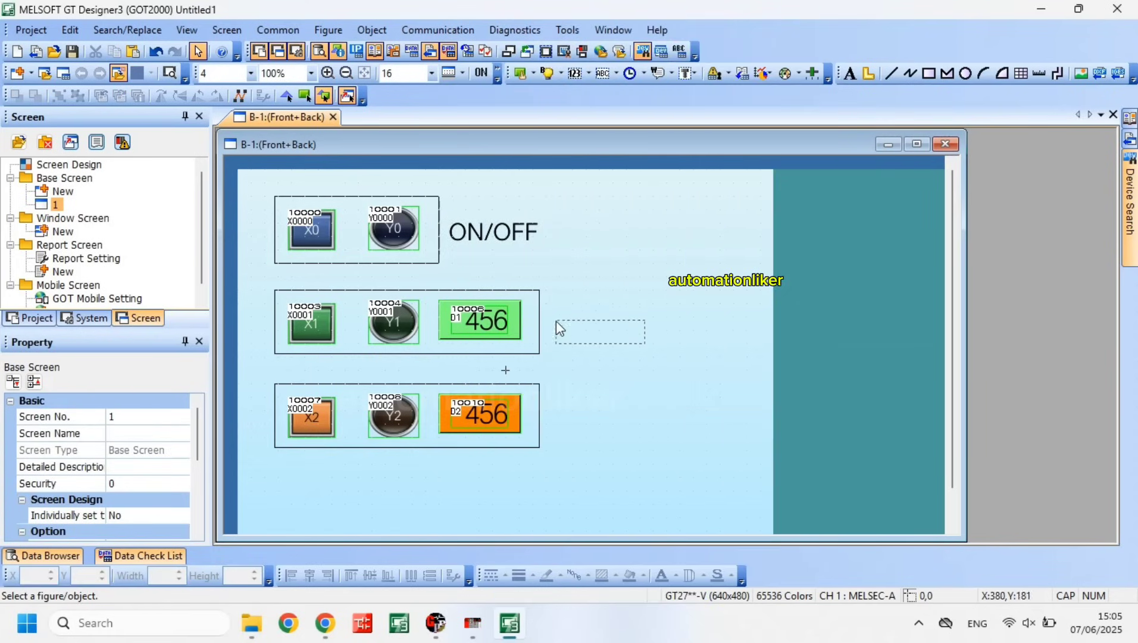
{"action": "left_click", "coordinate": [559, 320]}
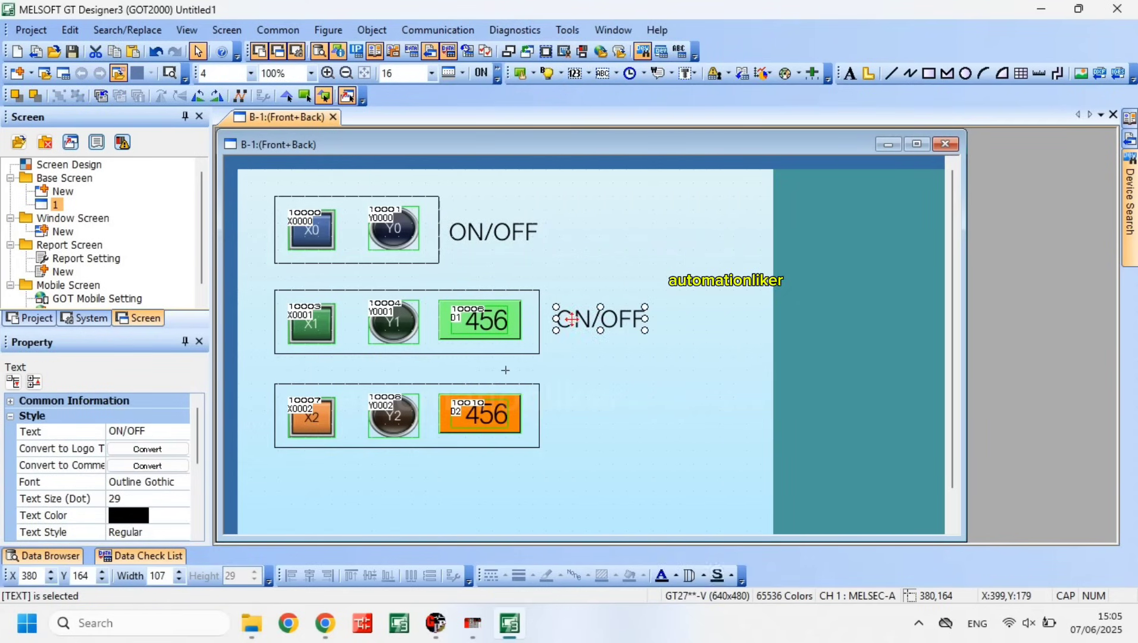
Change the second-row label's text to TIMER 3S
{"action": "double_click", "coordinate": [568, 320]}
{"action": "left_click_drag", "start_coordinate": [441, 150], "coordinate": [201, 158]}
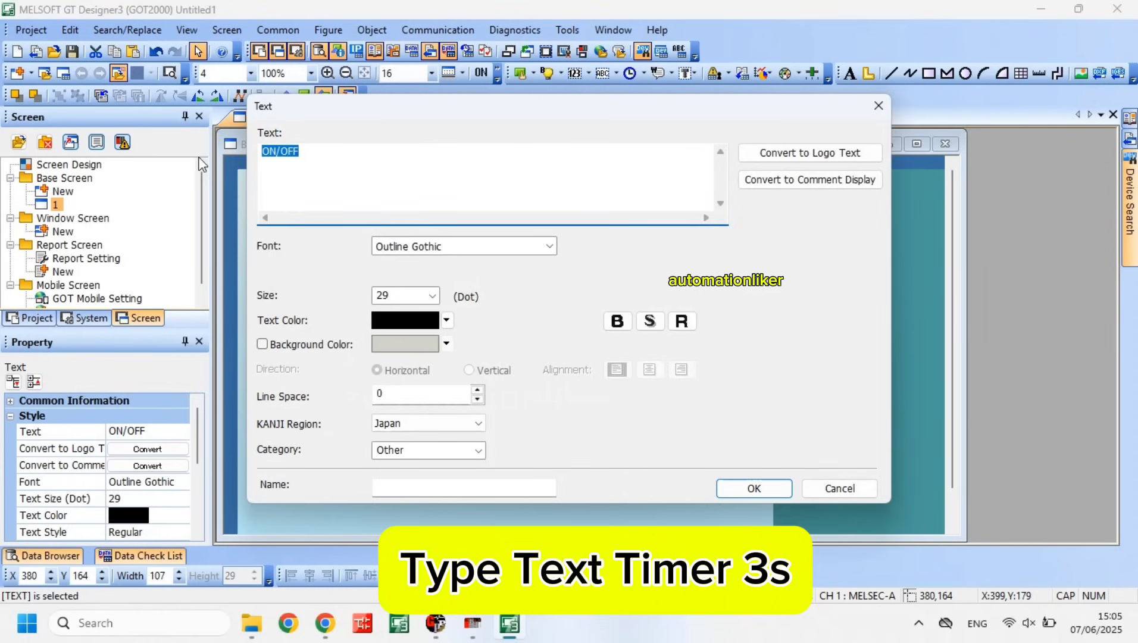
{"action": "type", "text": "TIMER 3S"}
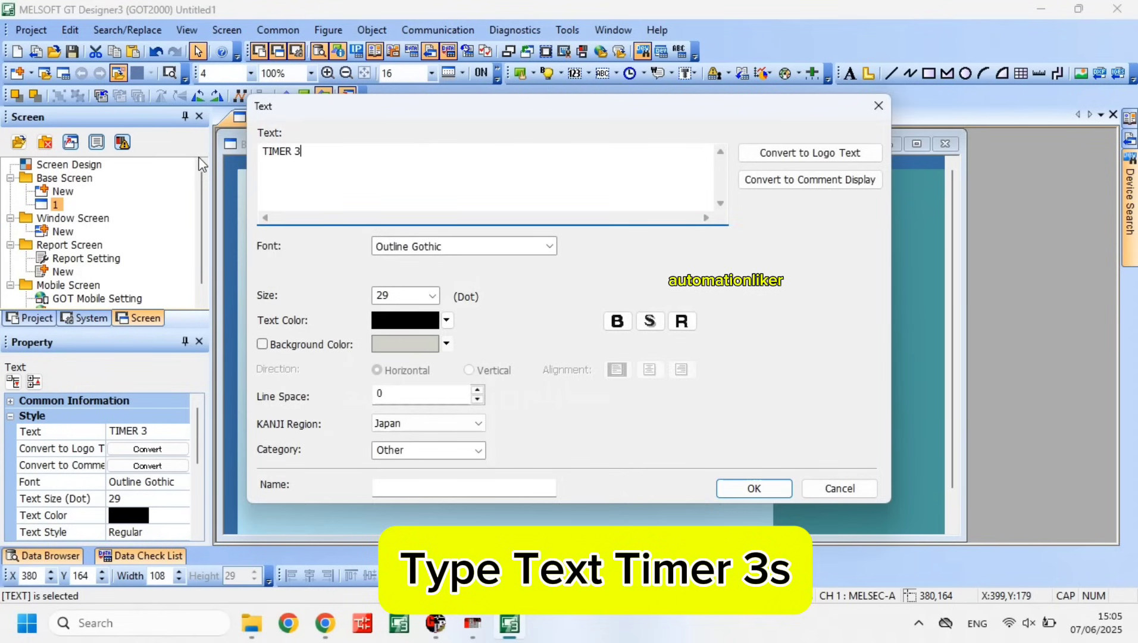
{"action": "left_click", "coordinate": [736, 488]}
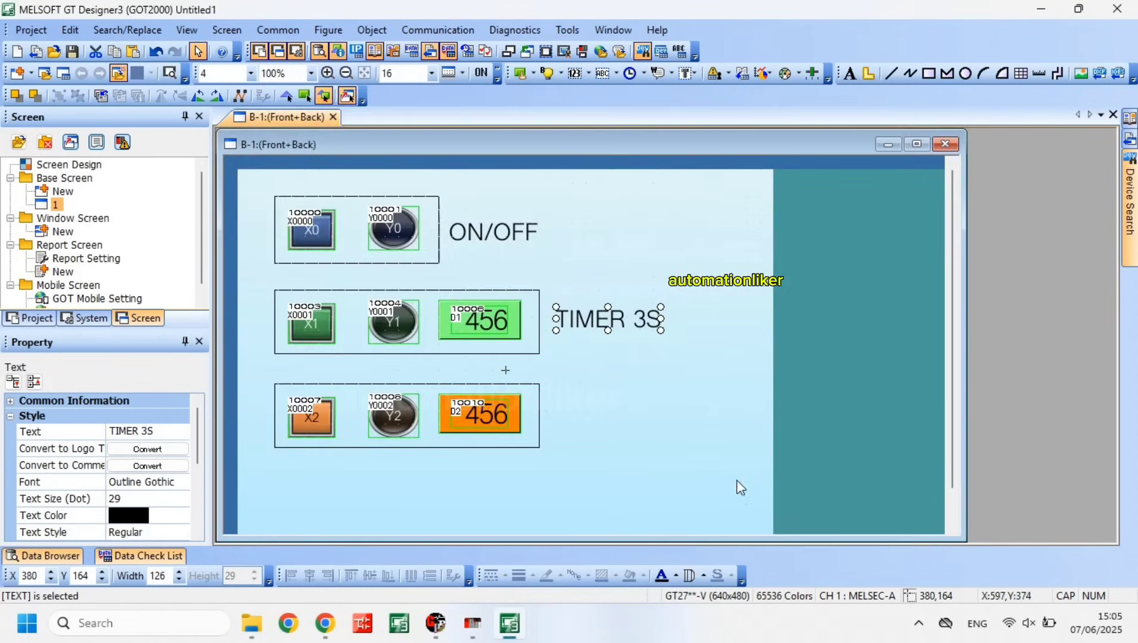
Copy the TIMER 3S label and paste it beside the third-row border at about X 380, Y 280
{"action": "right_click", "coordinate": [636, 325]}
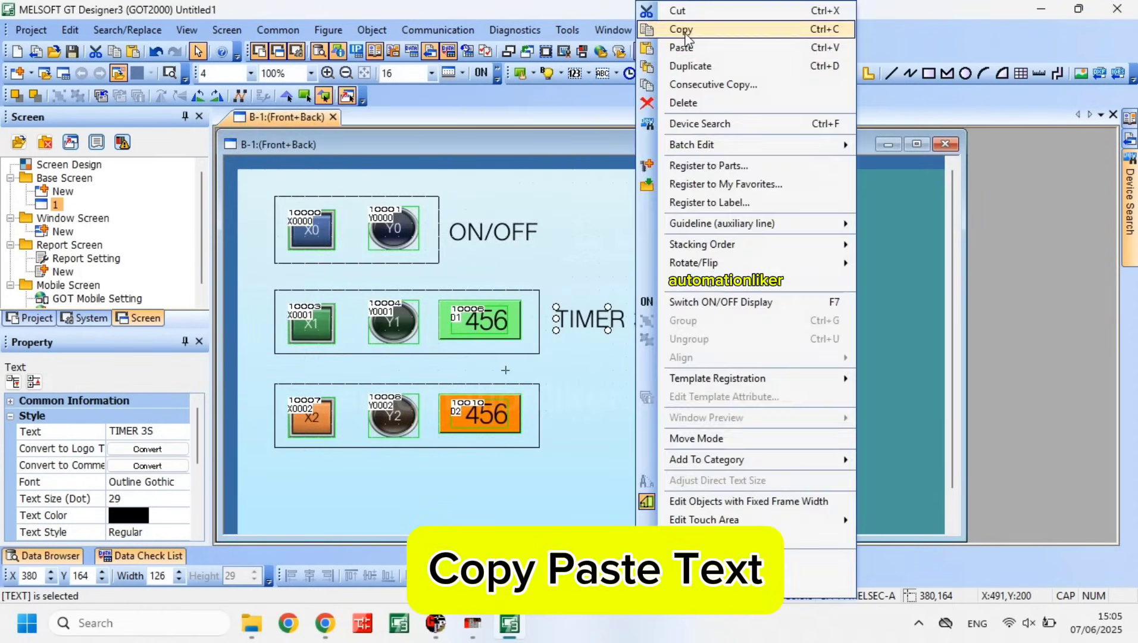
{"action": "left_click", "coordinate": [684, 29]}
{"action": "right_click", "coordinate": [706, 369]}
{"action": "left_click", "coordinate": [750, 48]}
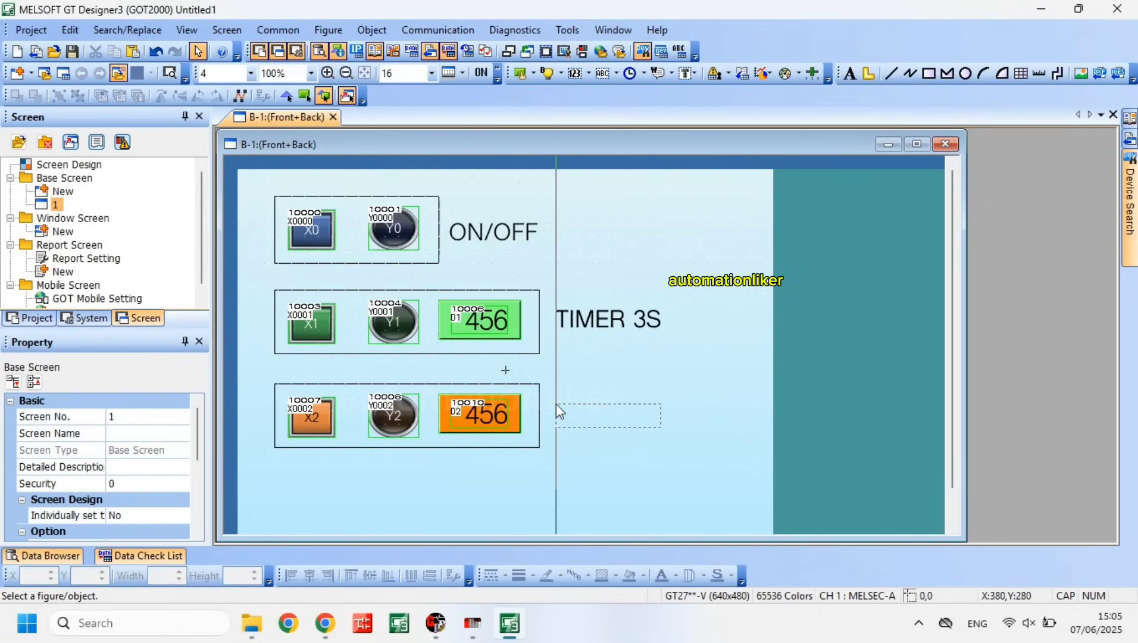
{"action": "left_click", "coordinate": [555, 404]}
Change the third-row label's text to TIMER 5S
{"action": "double_click", "coordinate": [577, 414]}
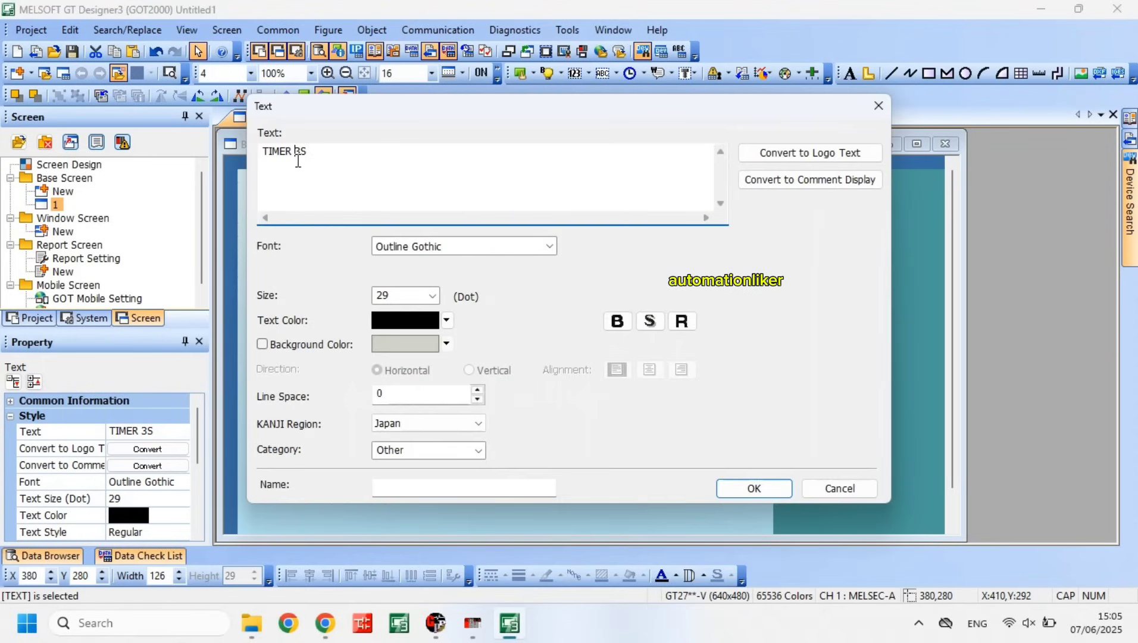
{"action": "key", "text": "BackSpace"}
{"action": "type", "text": "5"}
{"action": "left_click", "coordinate": [730, 489]}
Move all objects on the screen together about 44 dots to the right and 64 dots down
{"action": "key", "text": "ctrl+a"}
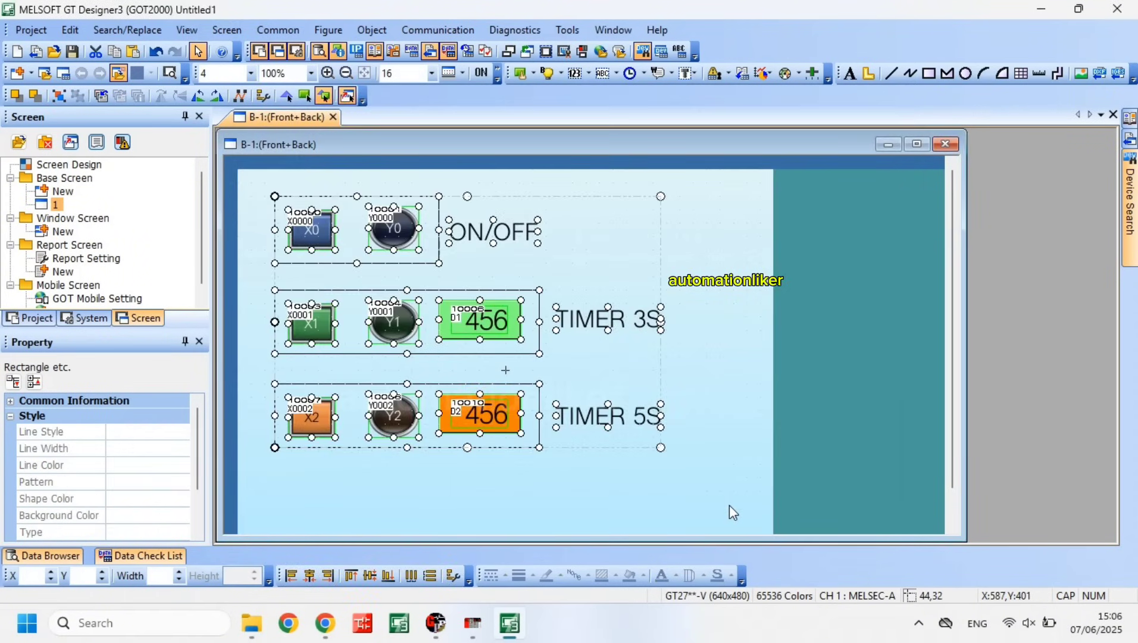
{"action": "left_click_drag", "start_coordinate": [558, 482], "coordinate": [536, 501]}
{"action": "left_click", "coordinate": [705, 437]}
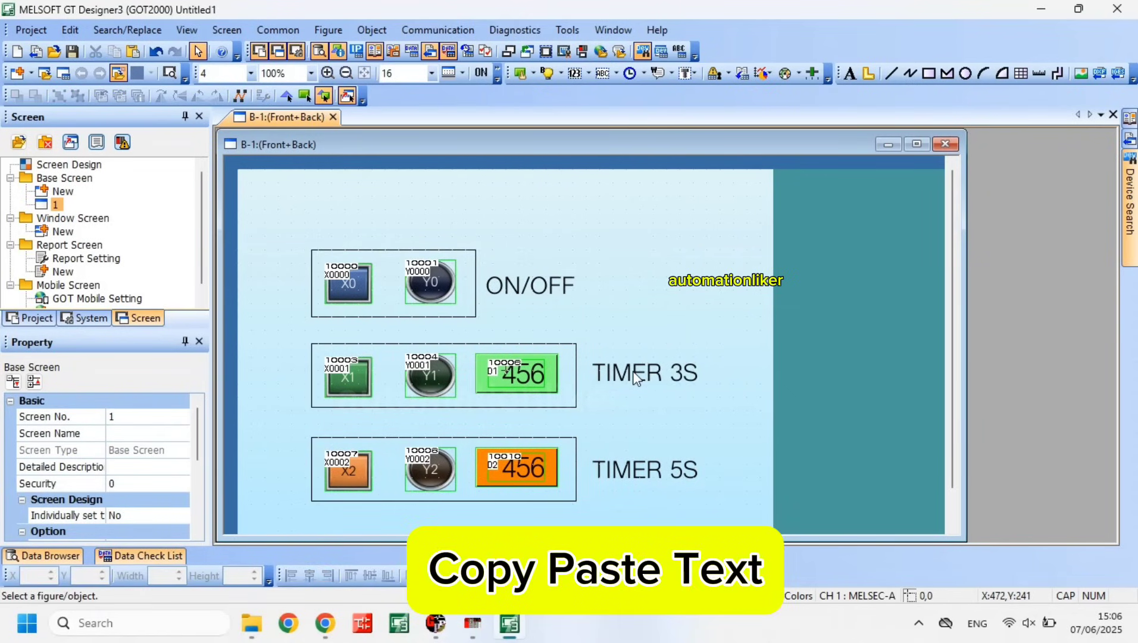
Copy the TIMER 3S label and paste it above the first row at about X 200, Y 40
{"action": "left_click", "coordinate": [636, 376]}
{"action": "right_click", "coordinate": [634, 375]}
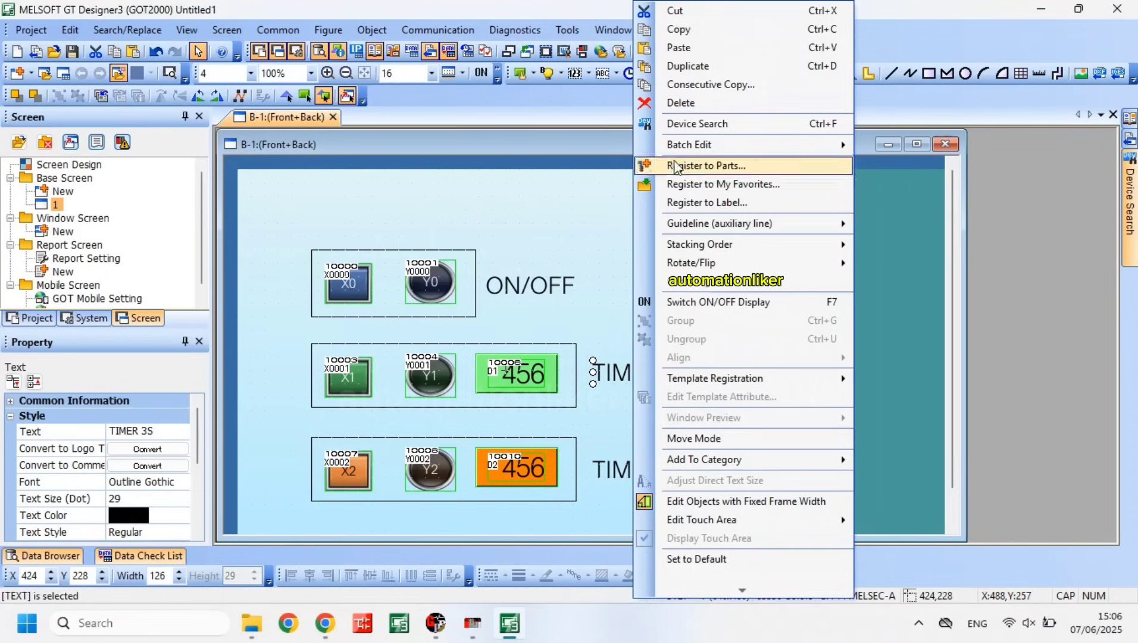
{"action": "left_click", "coordinate": [701, 33]}
{"action": "right_click", "coordinate": [668, 246]}
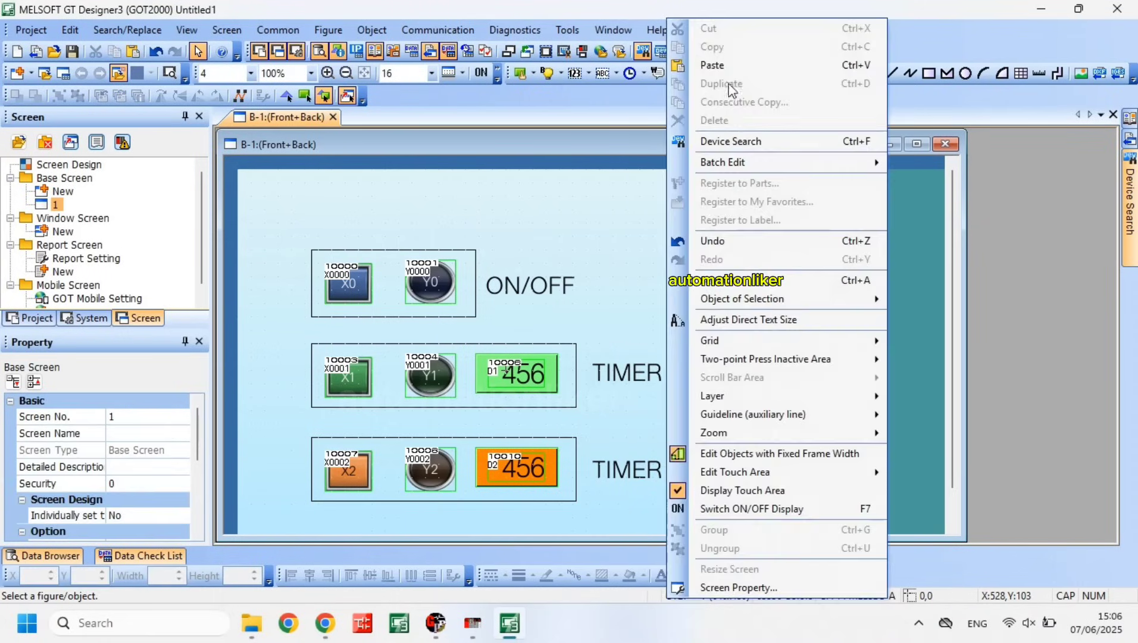
{"action": "left_click", "coordinate": [731, 65]}
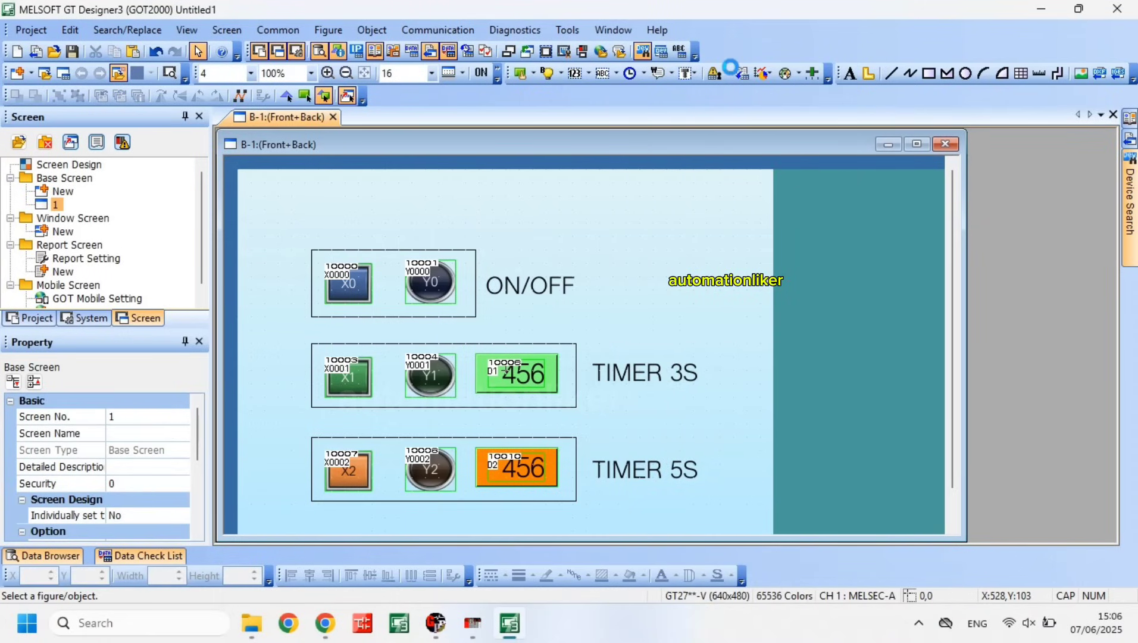
{"action": "left_click", "coordinate": [407, 209]}
Change the pasted label's text to TIMER GX DEVELOPER and enlarge it leftward to start at about X 156
{"action": "double_click", "coordinate": [452, 217]}
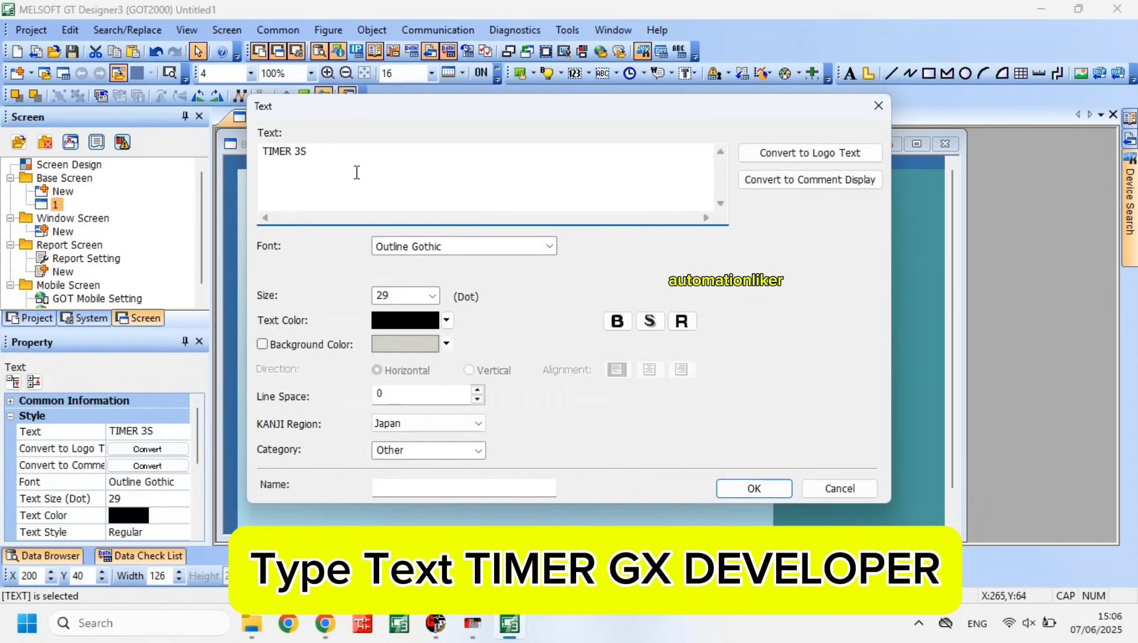
{"action": "key", "text": "BackSpace"}
{"action": "key", "text": "BackSpace"}
{"action": "type", "text": "GX DEVELOPER"}
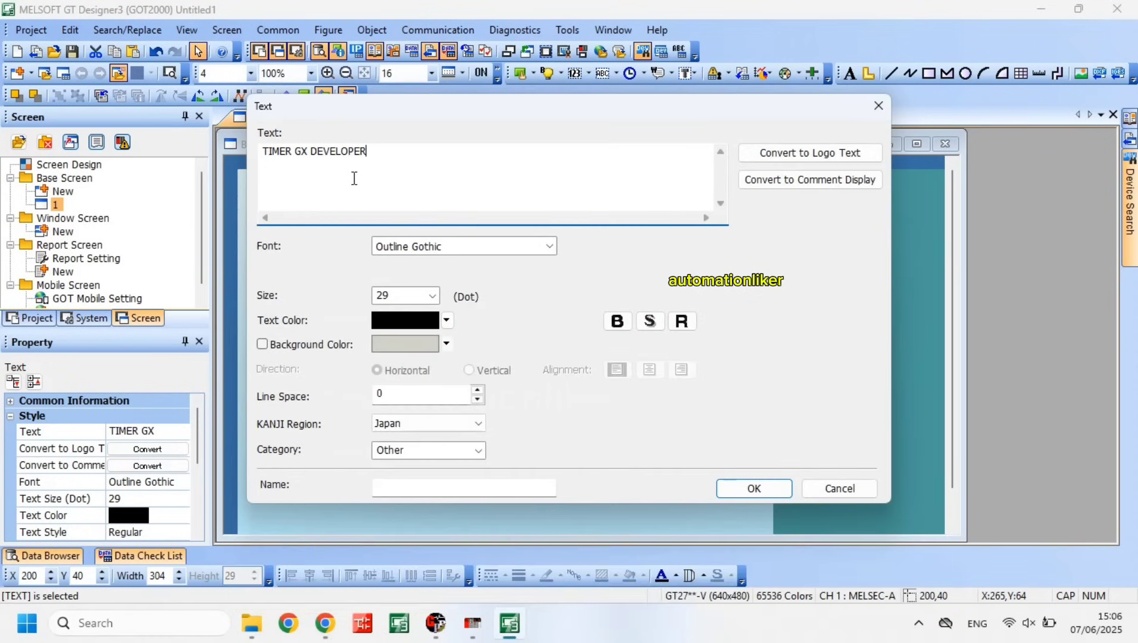
{"action": "left_click", "coordinate": [776, 491]}
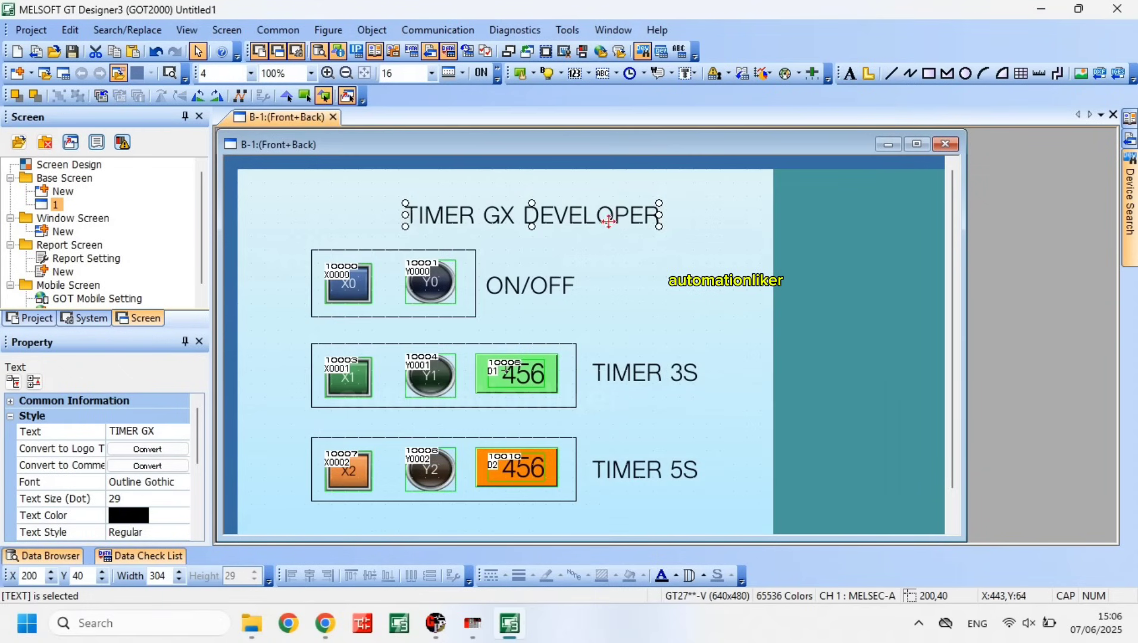
{"action": "left_click_drag", "start_coordinate": [607, 219], "coordinate": [658, 231]}
Move all objects on the screen together about 24 dots up
{"action": "left_click_drag", "start_coordinate": [269, 194], "coordinate": [806, 513]}
{"action": "key", "text": "Up"}
{"action": "key", "text": "Up"}
{"action": "key", "text": "Up"}
{"action": "key", "text": "Up"}
{"action": "key", "text": "Up"}
{"action": "key", "text": "Up"}
{"action": "key", "text": "Up"}
{"action": "key", "text": "Up"}
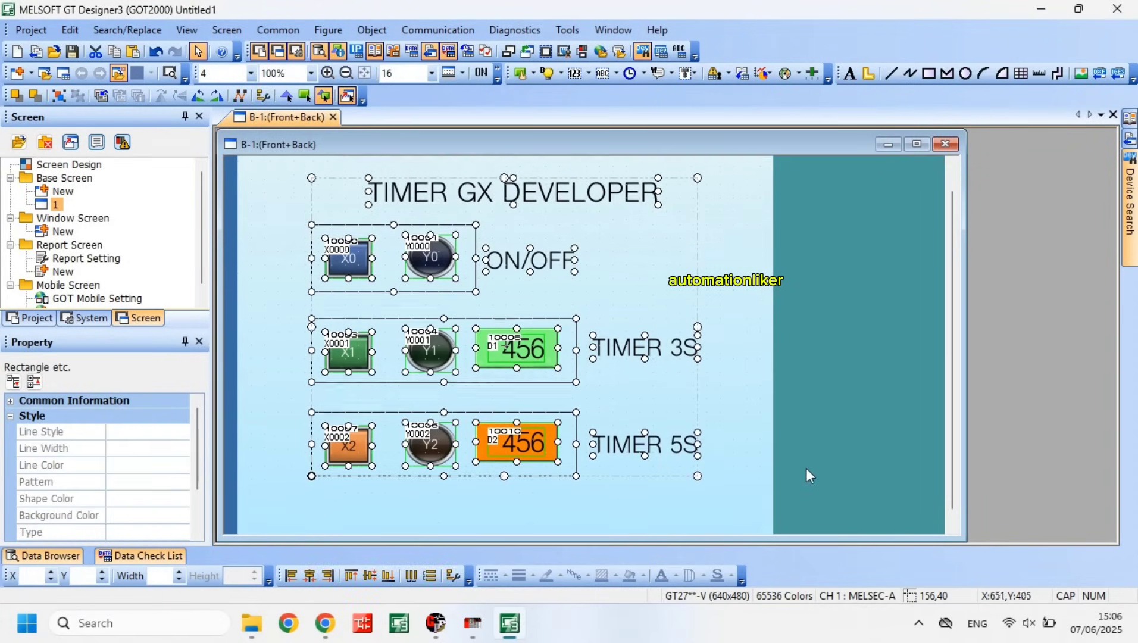
{"action": "key", "text": "Down"}
{"action": "key", "text": "Down"}
{"action": "key", "text": "Down"}
{"action": "key", "text": "Down"}
{"action": "key", "text": "Up"}
{"action": "key", "text": "Up"}
{"action": "left_click", "coordinate": [745, 346]}
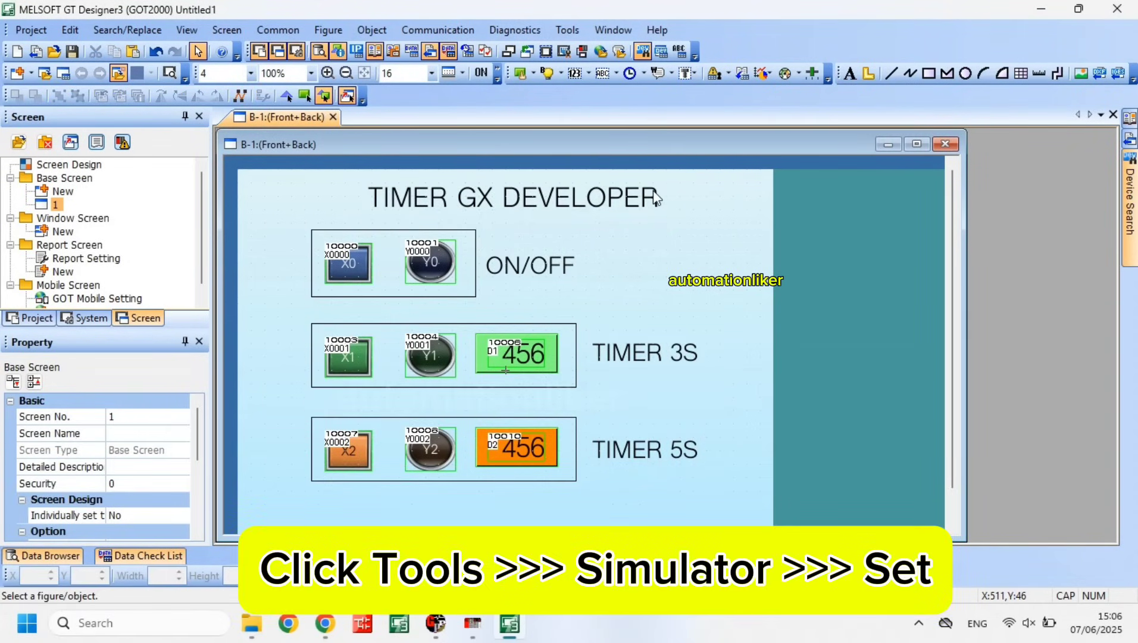
Configure the simulator's communication with connection GX Simulator and type MELSEC-A
{"action": "left_click", "coordinate": [567, 30]}
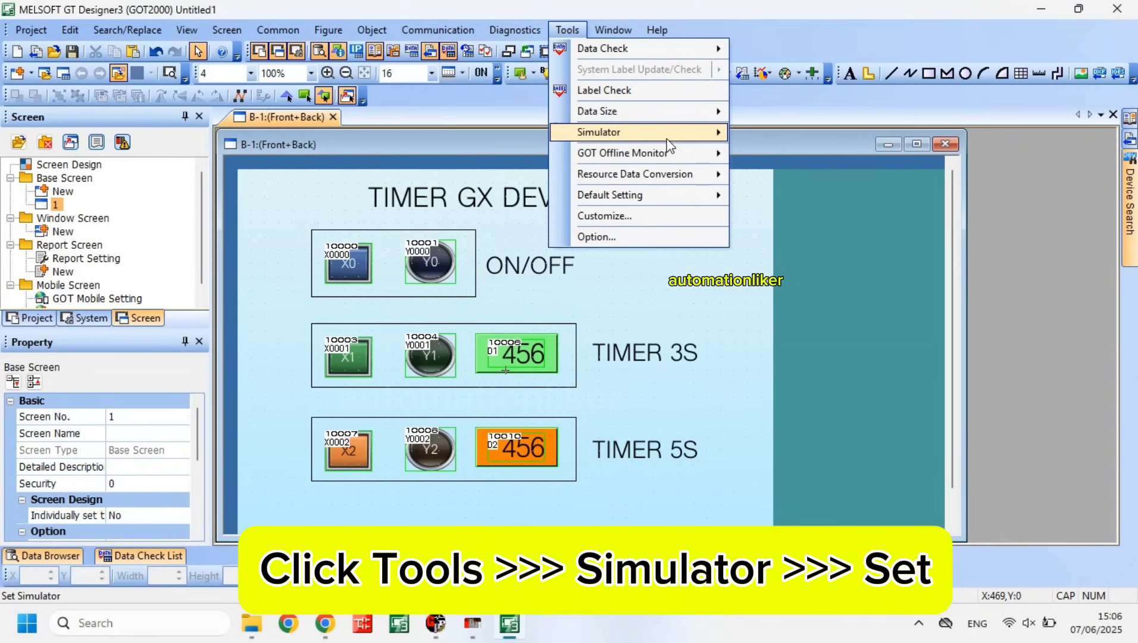
{"action": "mouse_move", "coordinate": [642, 132]}
{"action": "left_click", "coordinate": [798, 169]}
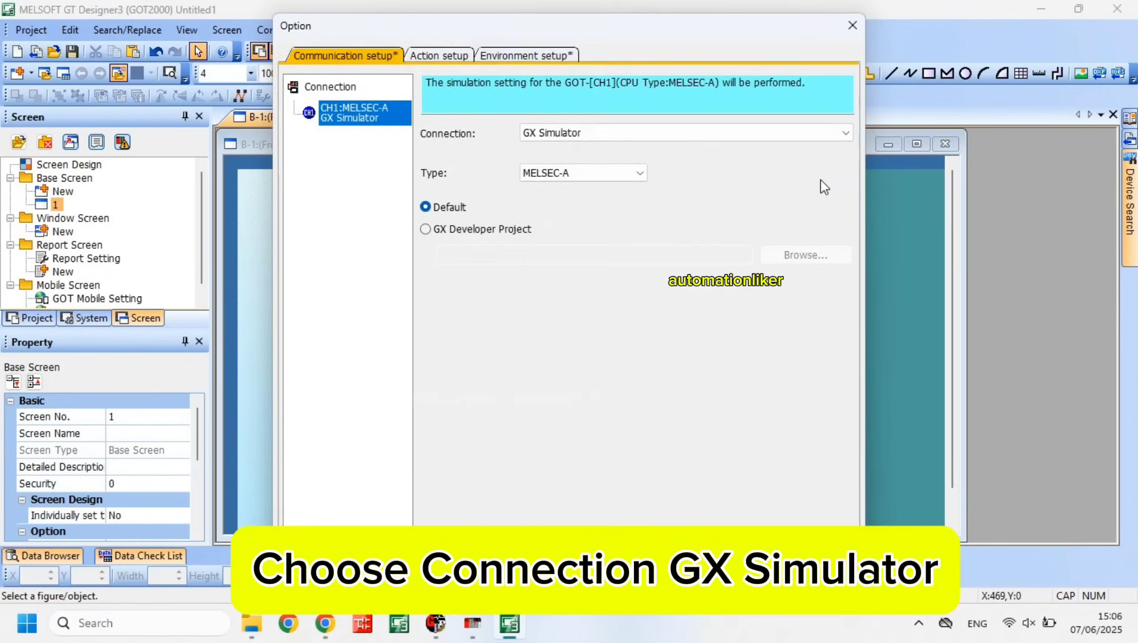
{"action": "left_click", "coordinate": [711, 133]}
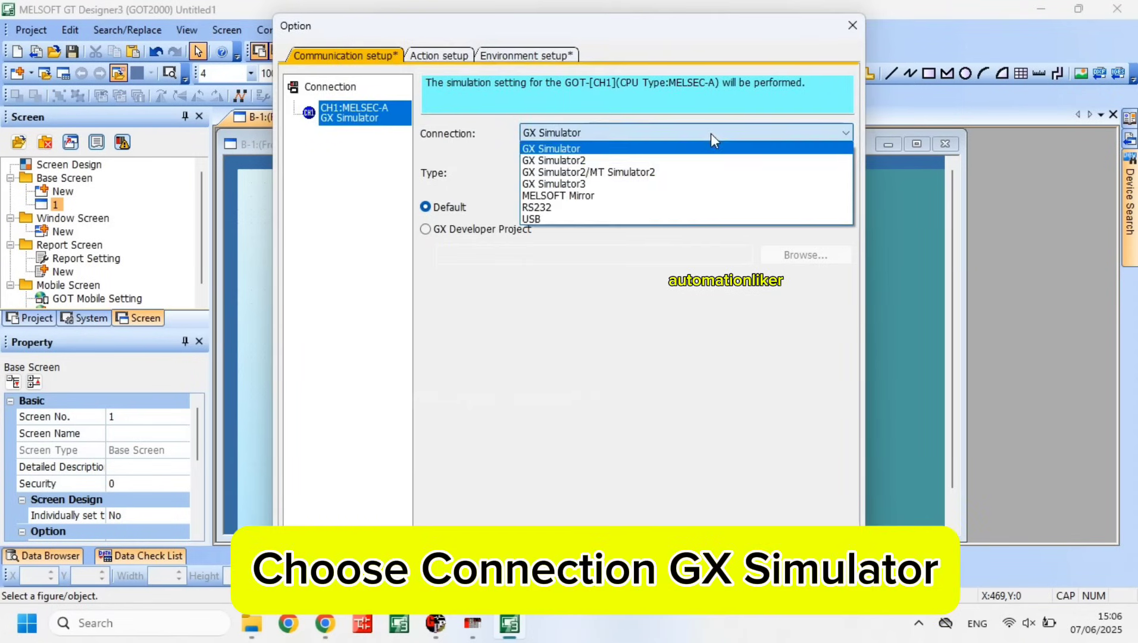
{"action": "left_click", "coordinate": [673, 150]}
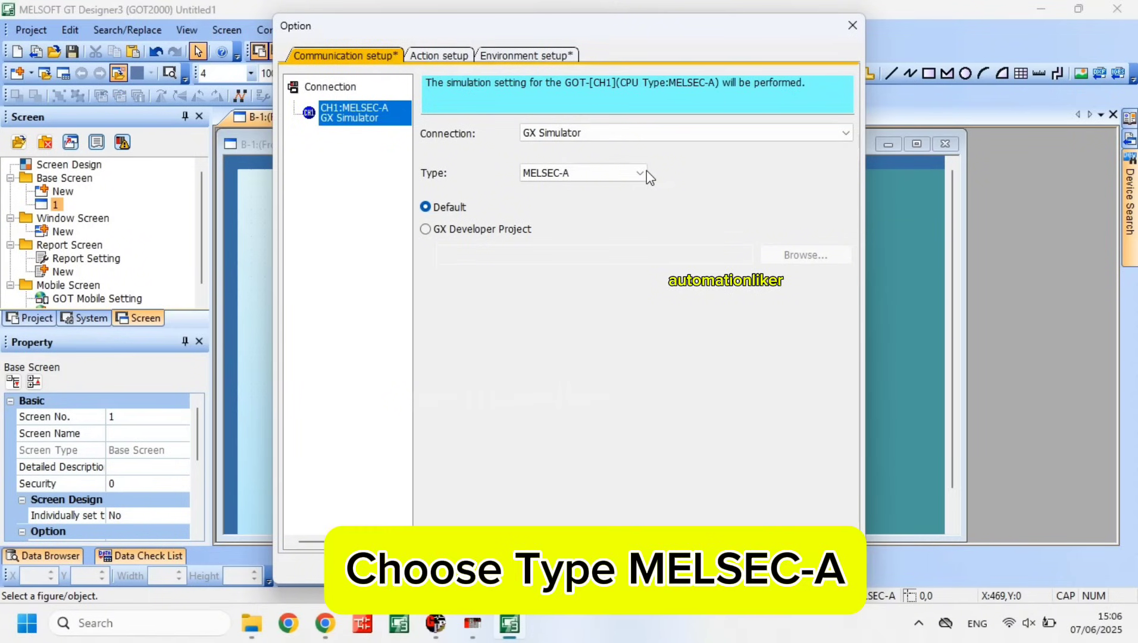
{"action": "left_click", "coordinate": [646, 172]}
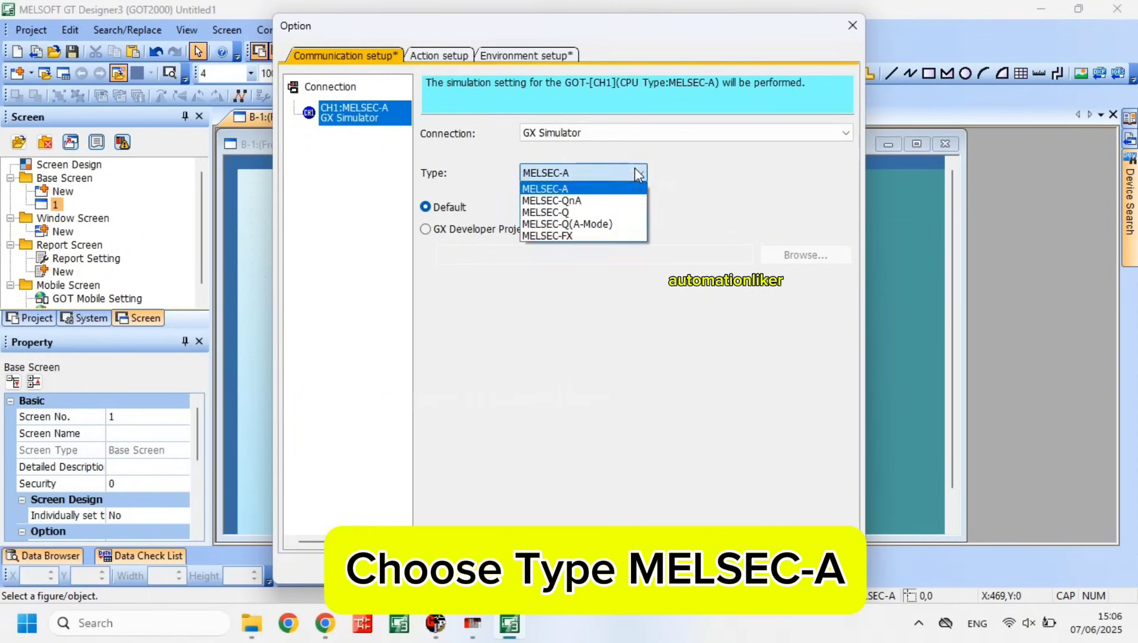
{"action": "left_click", "coordinate": [611, 189]}
{"action": "left_click", "coordinate": [684, 565]}
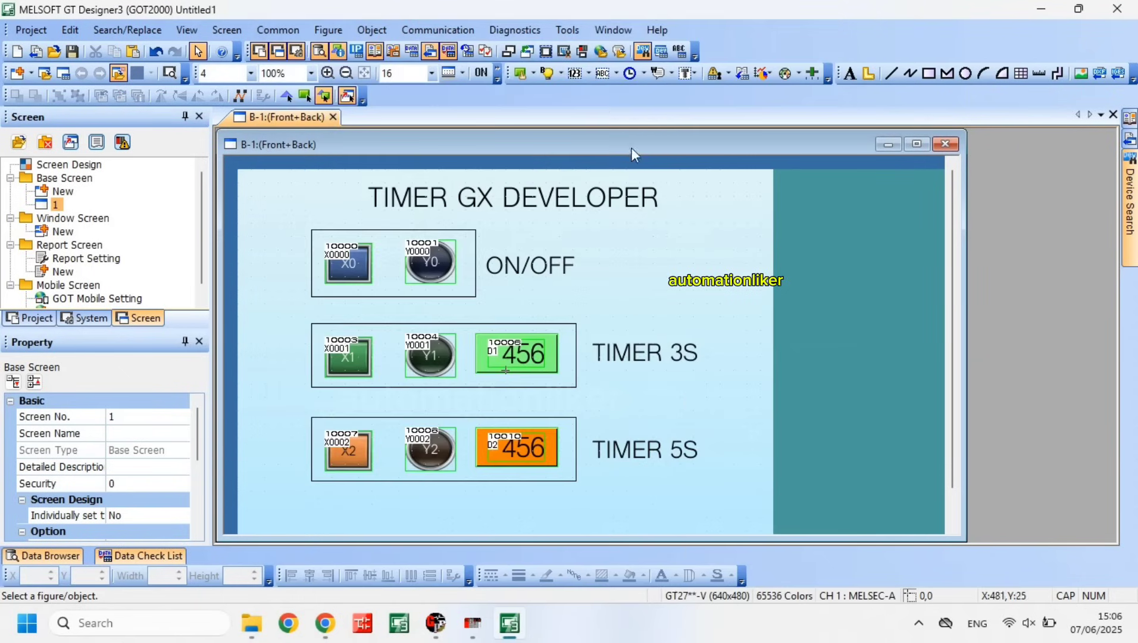
Activate the simulator for the HMI screen
{"action": "left_click", "coordinate": [567, 30]}
{"action": "mouse_move", "coordinate": [634, 140]}
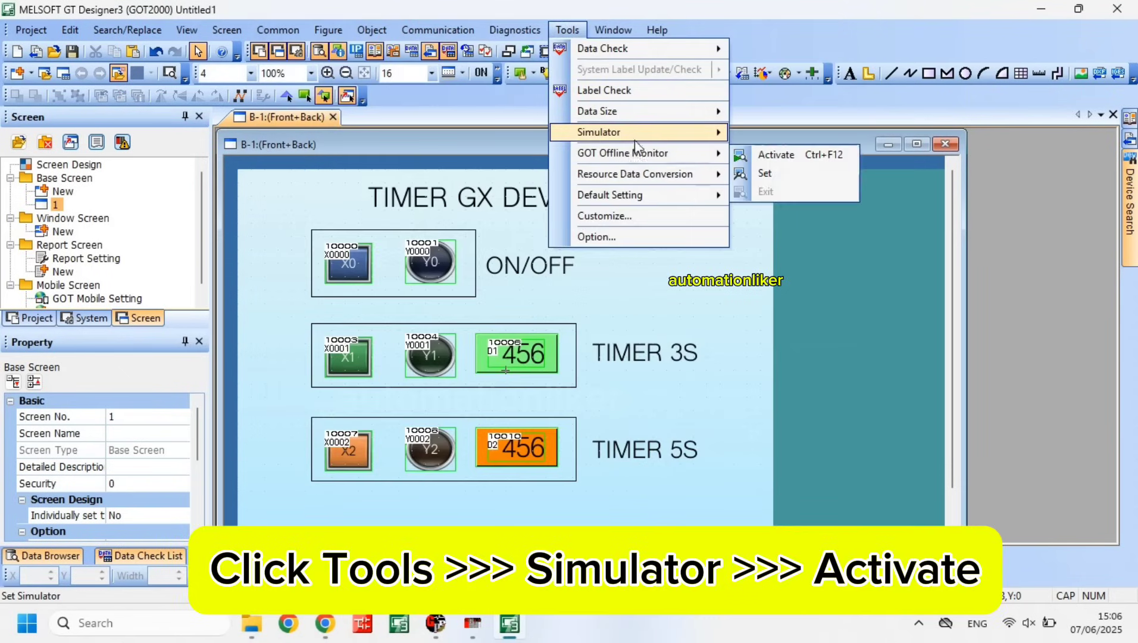
{"action": "left_click", "coordinate": [773, 155]}
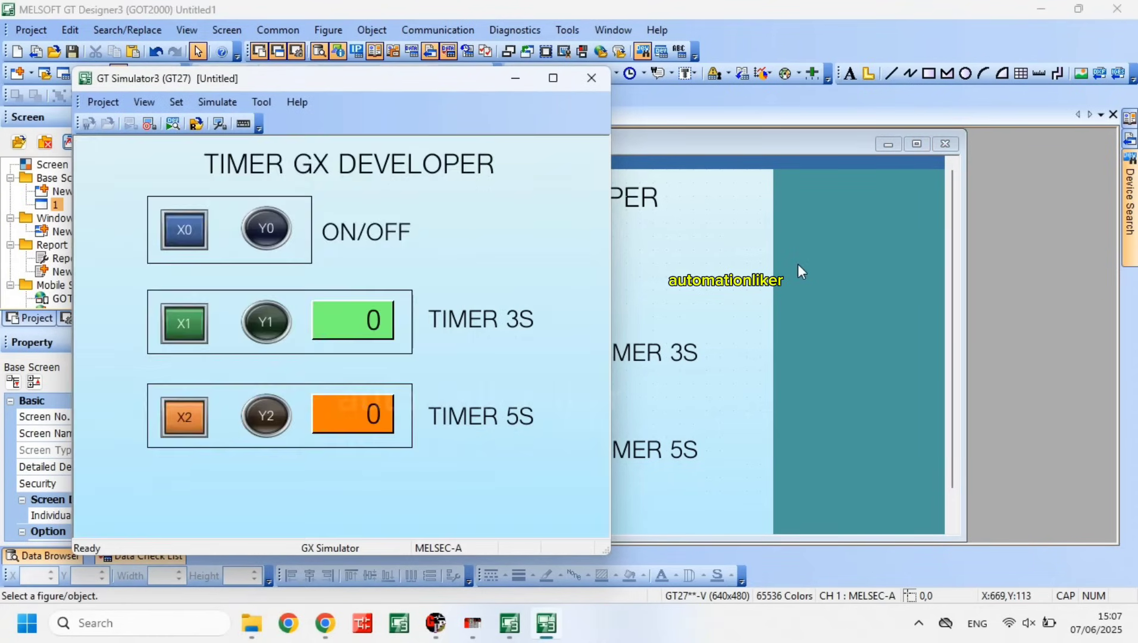
Arrange a reduced GT Simulator3 window over the GX Developer ladder monitor, with the ladder rungs showing on both sides from step 0
{"action": "left_click", "coordinate": [435, 622]}
{"action": "left_click", "coordinate": [547, 623]}
{"action": "left_click_drag", "start_coordinate": [451, 85], "coordinate": [650, 101]}
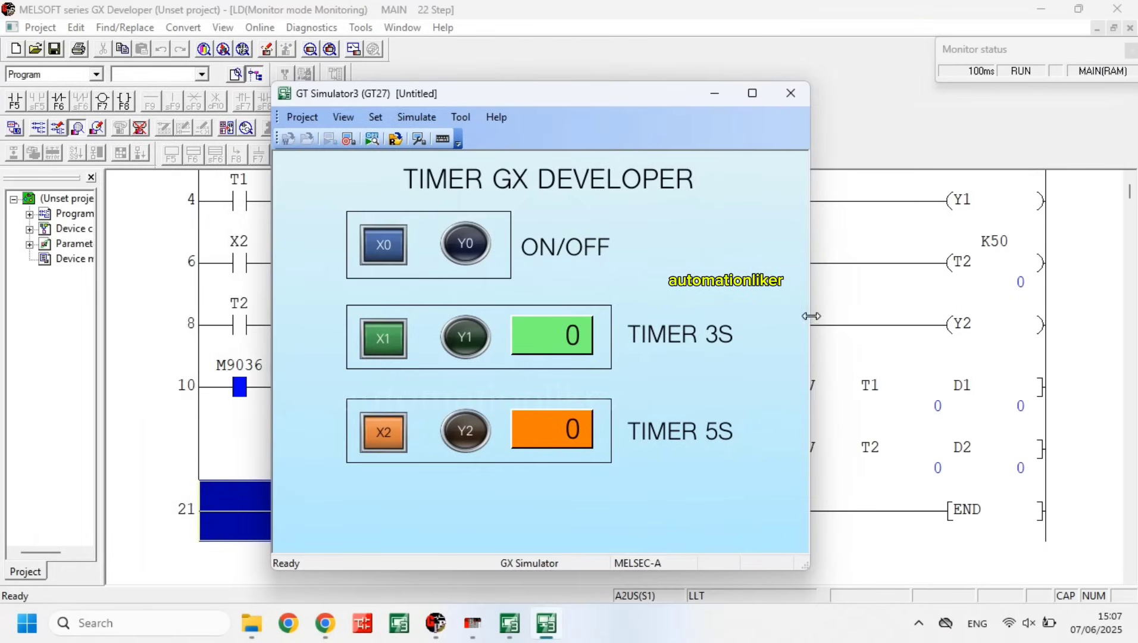
{"action": "left_click_drag", "start_coordinate": [809, 314], "coordinate": [771, 319]}
{"action": "left_click_drag", "start_coordinate": [643, 569], "coordinate": [645, 539]}
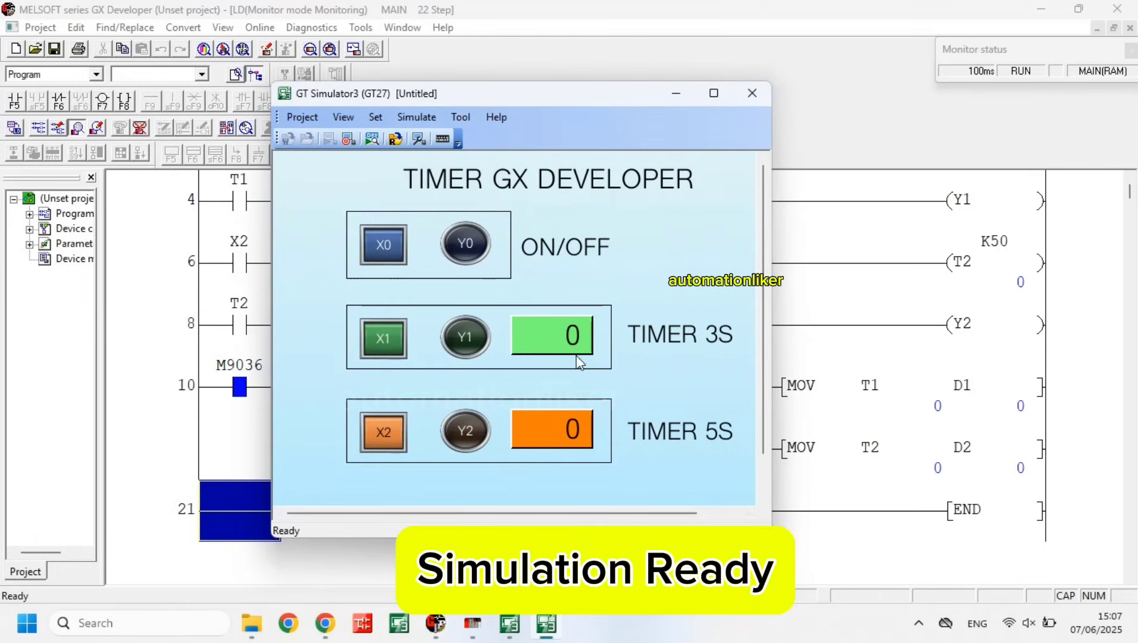
{"action": "scroll", "coordinate": [982, 255], "scroll_direction": "up", "scroll_amount": 2}
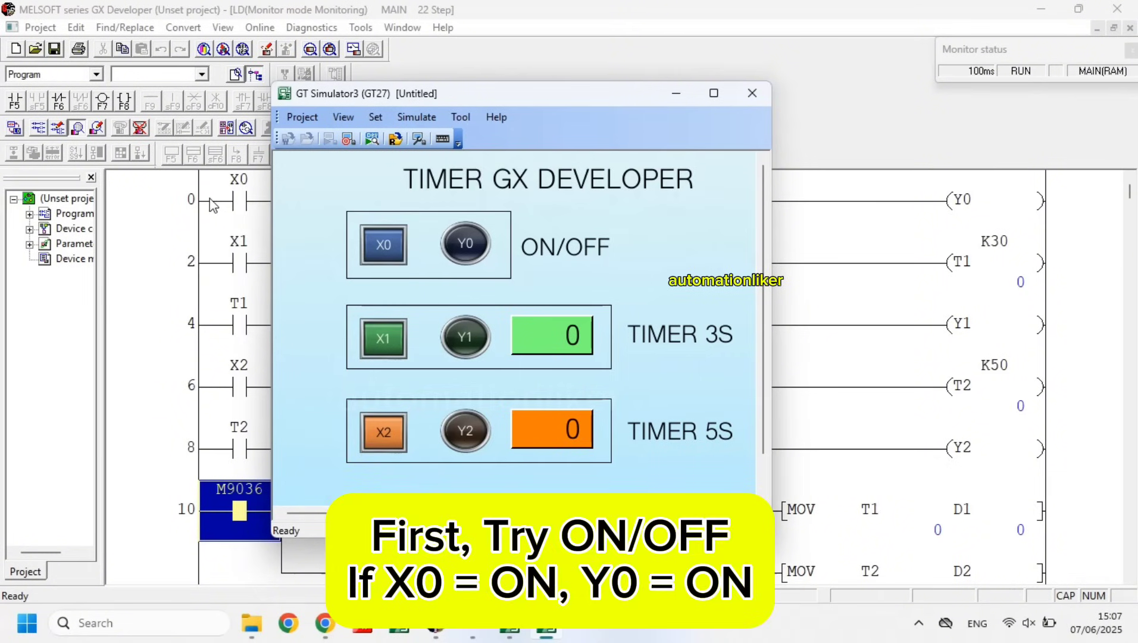
Test the ON/OFF row by switching X0 on and off repeatedly, leaving it on
{"action": "left_click", "coordinate": [377, 247]}
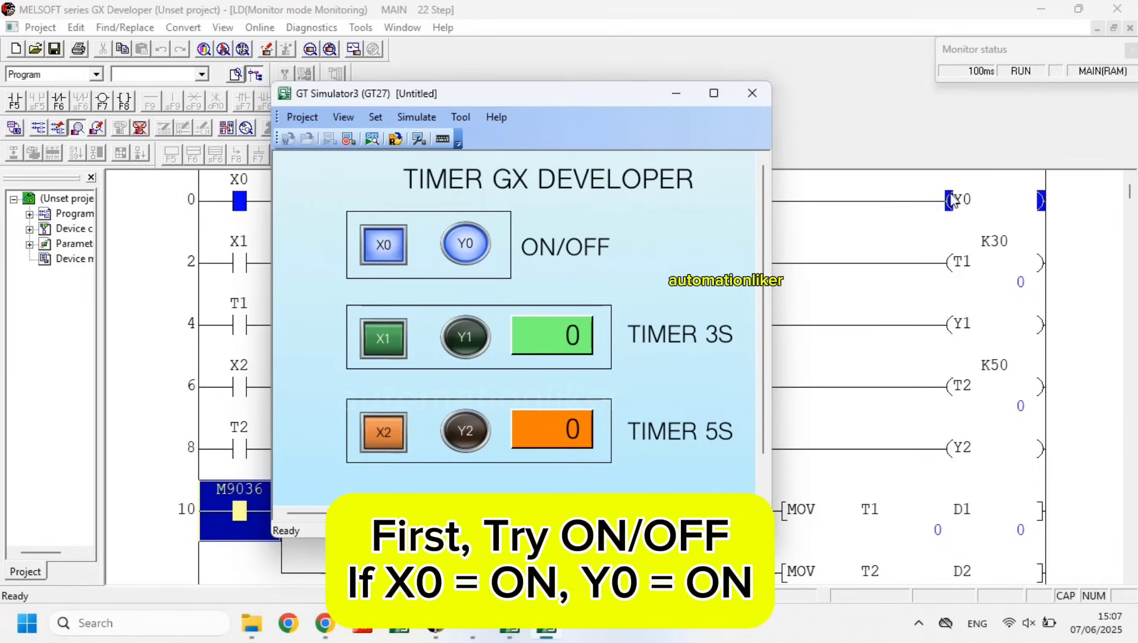
{"action": "left_click", "coordinate": [374, 250]}
{"action": "left_click", "coordinate": [374, 250]}
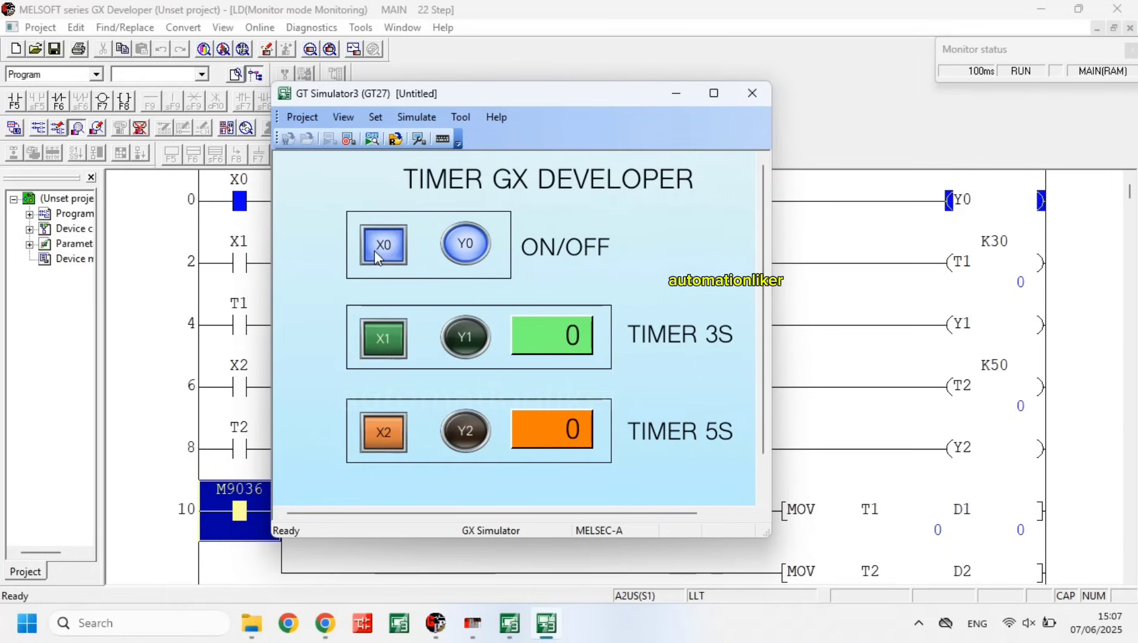
{"action": "left_click", "coordinate": [374, 250]}
{"action": "left_click", "coordinate": [374, 251]}
{"action": "left_click", "coordinate": [374, 250]}
{"action": "left_click", "coordinate": [375, 251]}
{"action": "left_click", "coordinate": [374, 251]}
{"action": "left_click", "coordinate": [375, 250]}
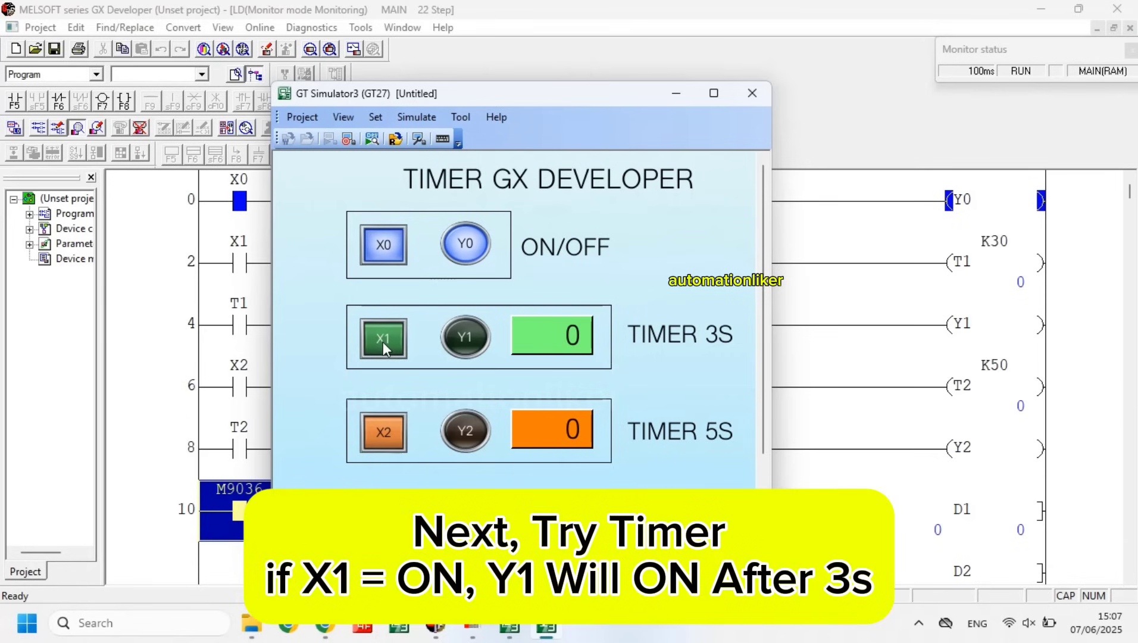
Test the 3-second timer by switching X1 on, off and on again
{"action": "left_click", "coordinate": [382, 342]}
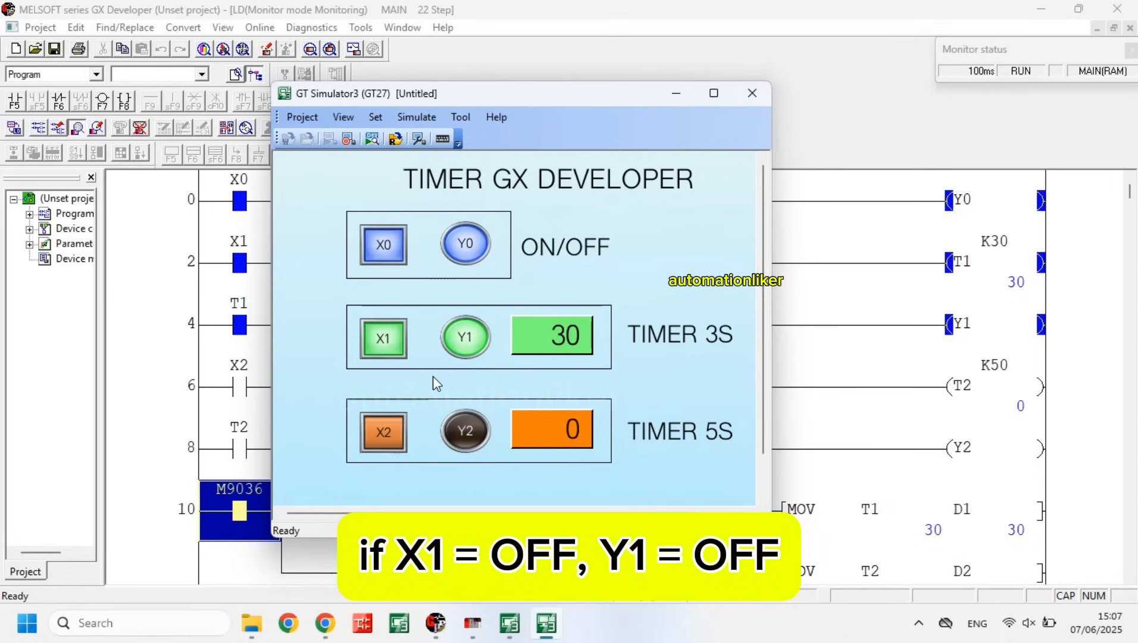
{"action": "left_click", "coordinate": [395, 344]}
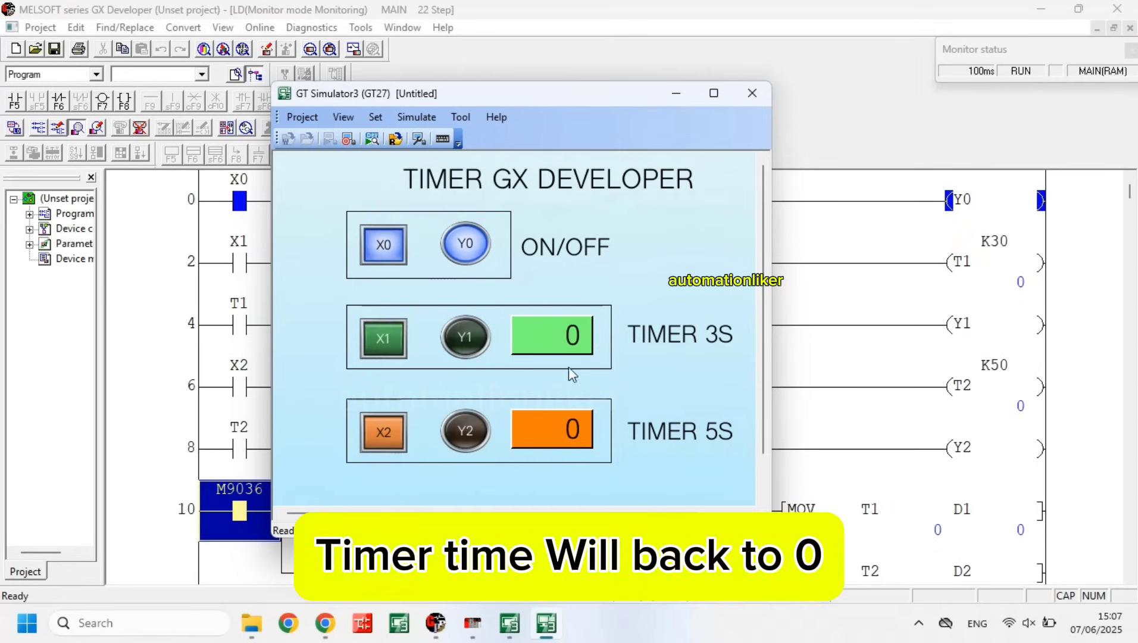
{"action": "left_click", "coordinate": [391, 345]}
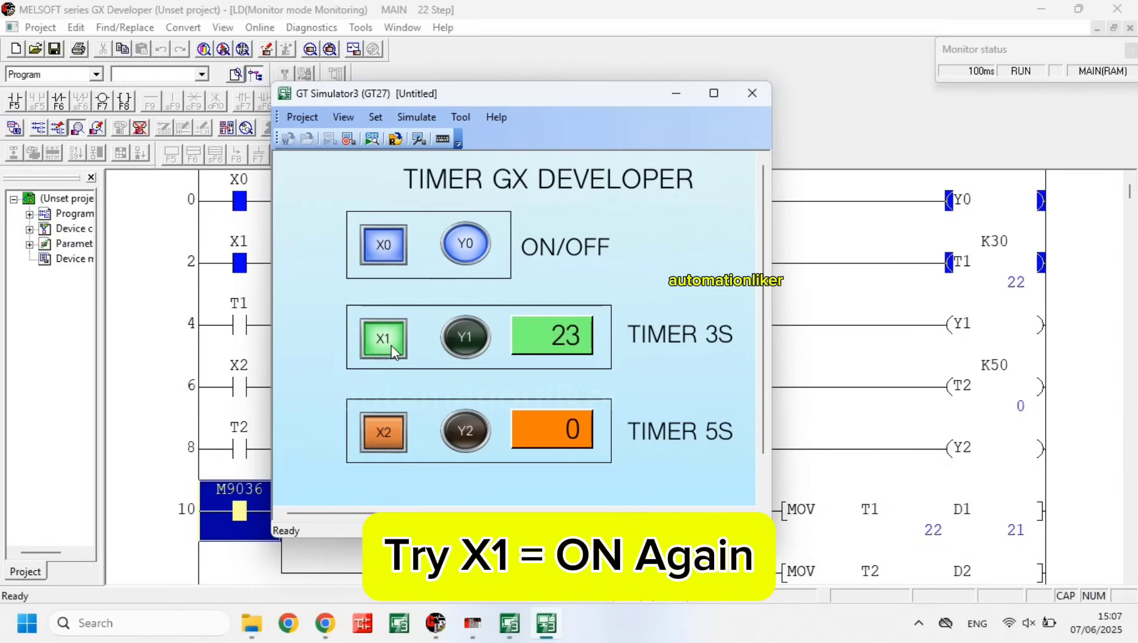
Test the 5-second timer by switching X2 on, off and on again
{"action": "left_click", "coordinate": [391, 432]}
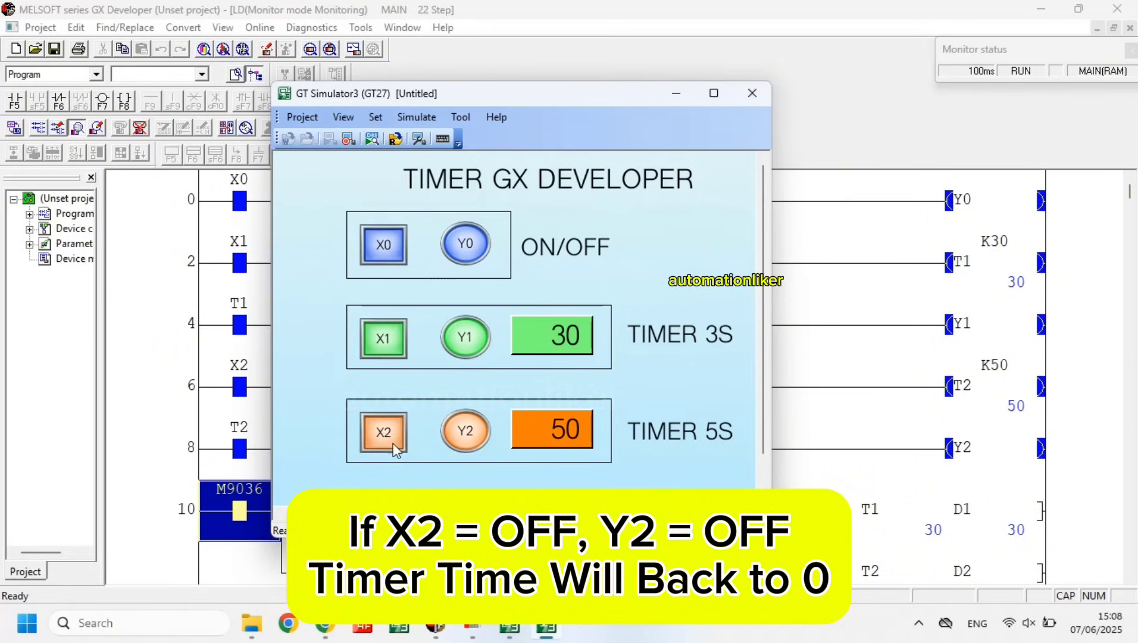
{"action": "left_click", "coordinate": [387, 441]}
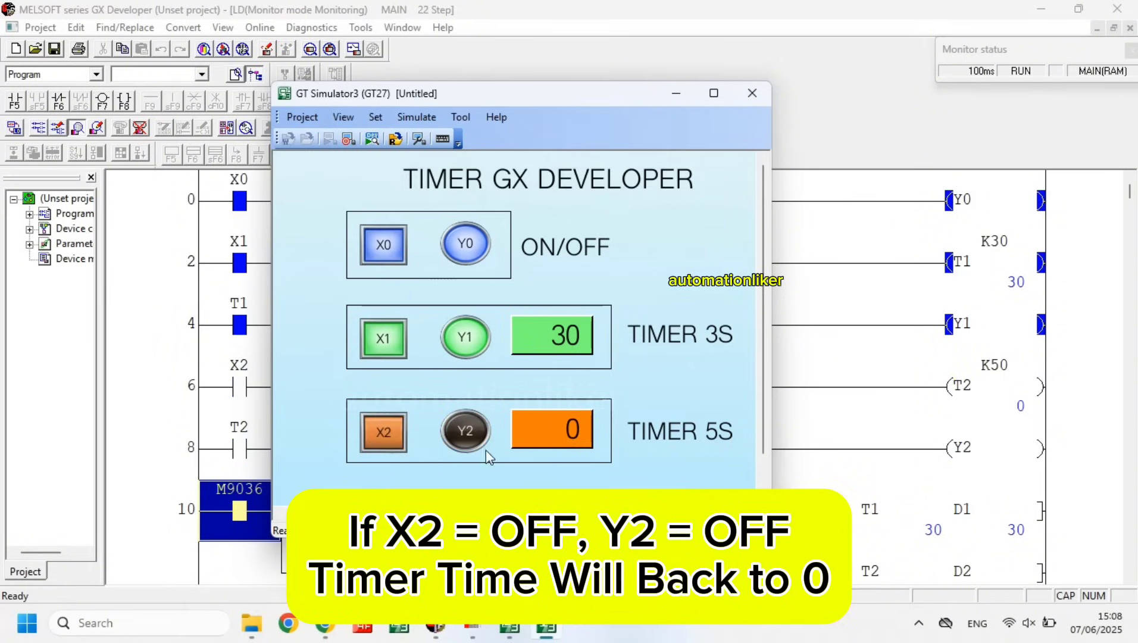
{"action": "left_click", "coordinate": [370, 433]}
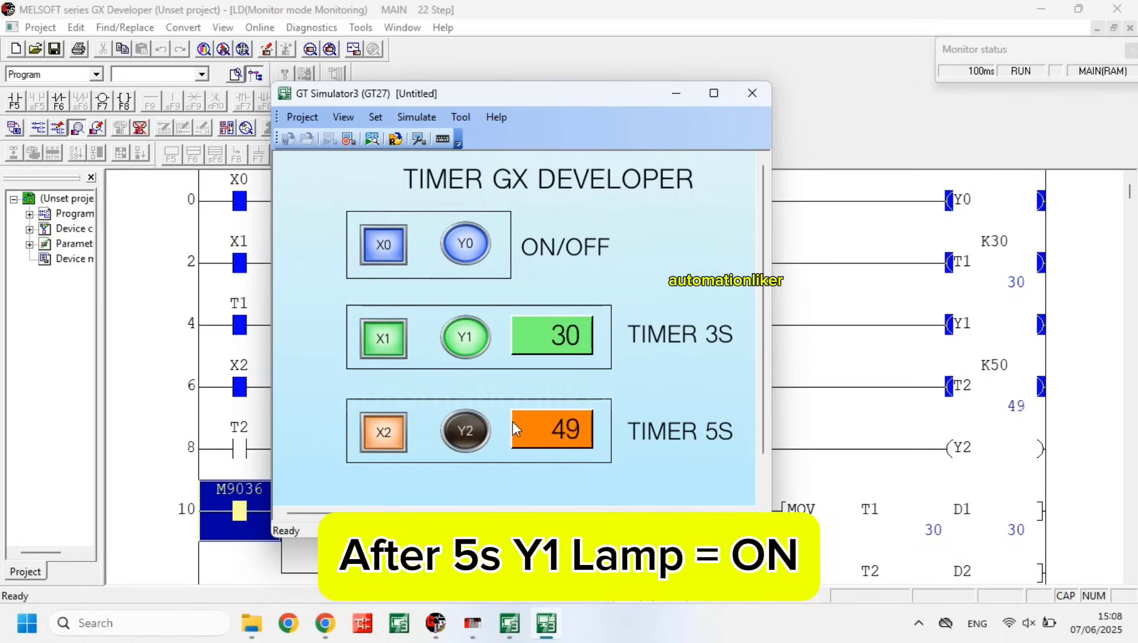
Retest the 3-second timer by switching X1 off and on repeatedly, leaving it off
{"action": "left_click", "coordinate": [393, 349]}
{"action": "left_click", "coordinate": [394, 349]}
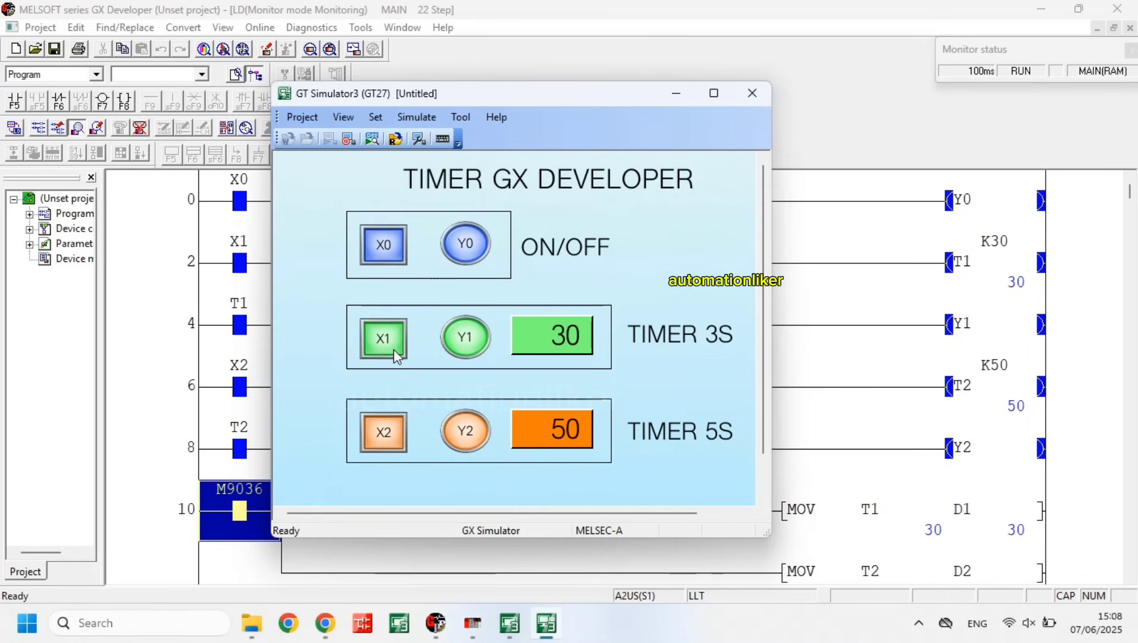
{"action": "left_click", "coordinate": [394, 349]}
{"action": "left_click", "coordinate": [394, 349]}
{"action": "left_click", "coordinate": [394, 348]}
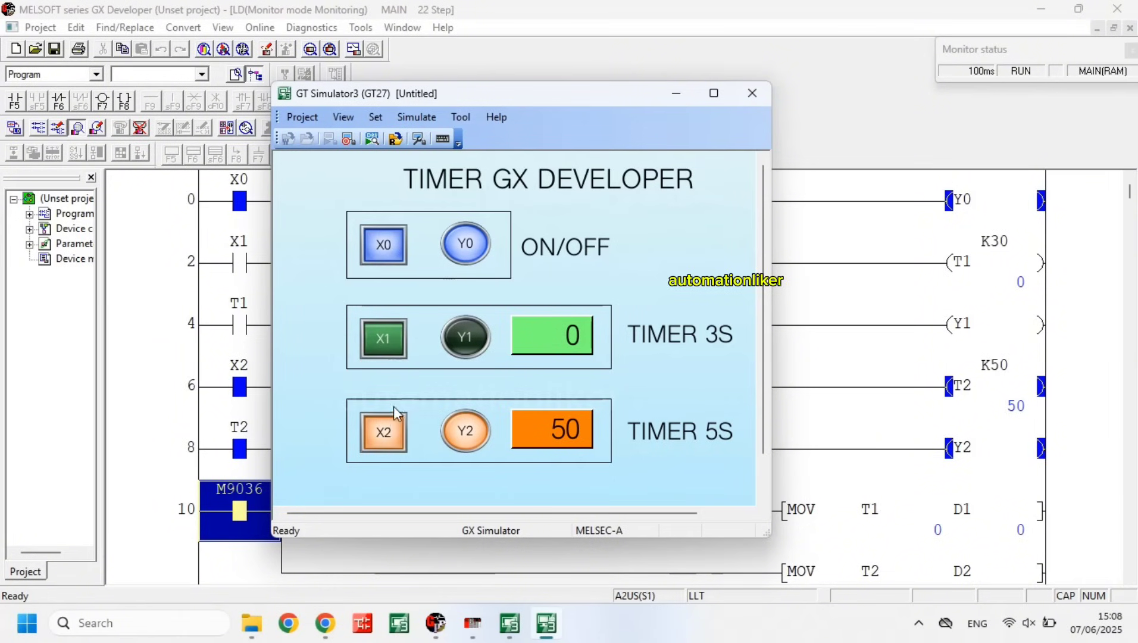
Retest the 5-second timer by switching X2 off and on, leaving it off
{"action": "left_click", "coordinate": [395, 429]}
{"action": "left_click", "coordinate": [395, 429]}
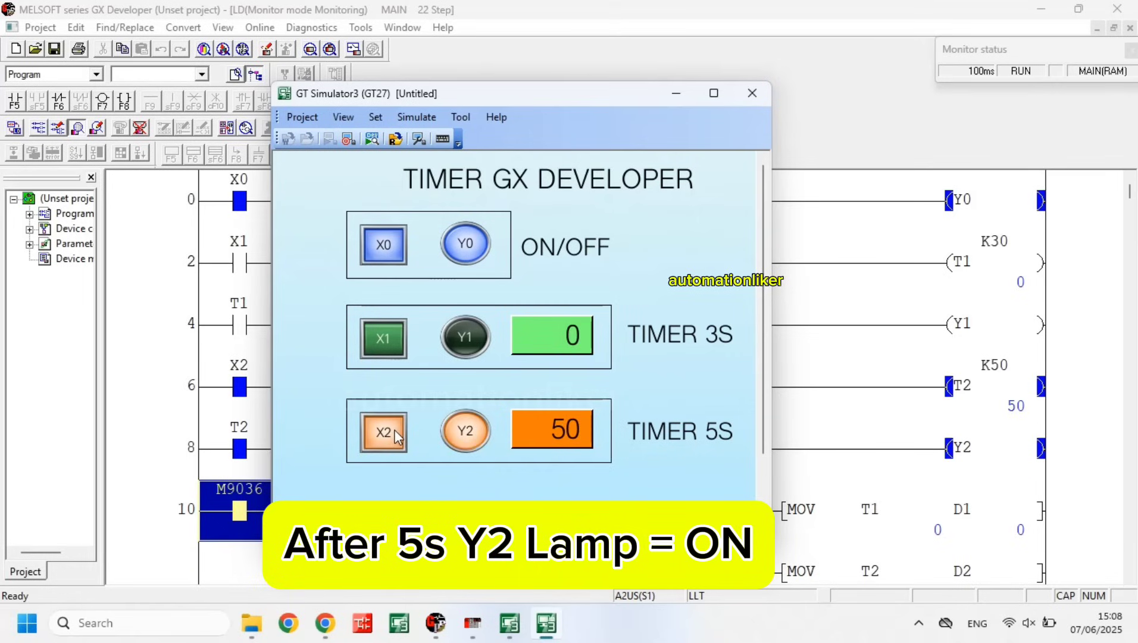
{"action": "left_click", "coordinate": [394, 428]}
Retest the ON/OFF row by switching X0 off and on repeatedly, leaving it off
{"action": "left_click", "coordinate": [400, 252]}
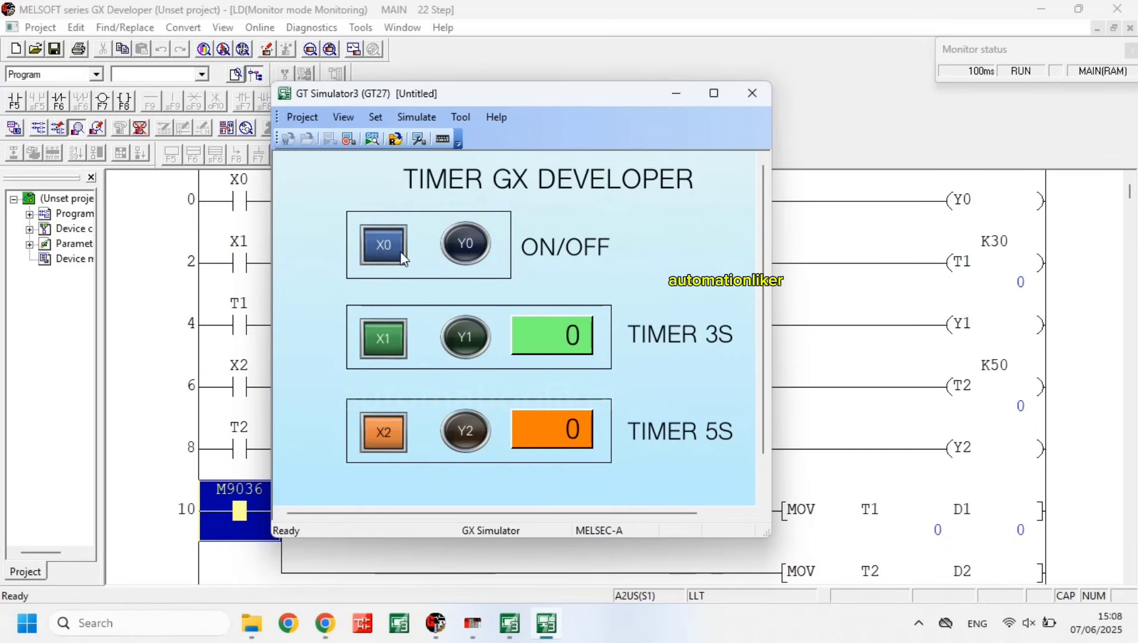
{"action": "left_click", "coordinate": [400, 252]}
{"action": "left_click", "coordinate": [400, 251]}
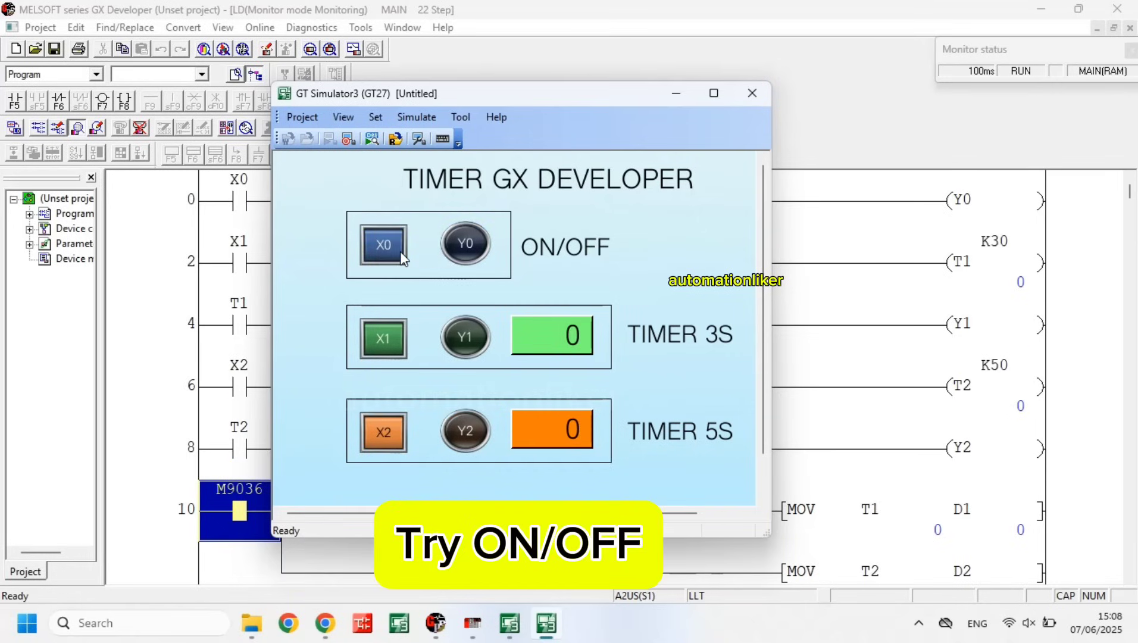
{"action": "left_click", "coordinate": [400, 252]}
{"action": "left_click", "coordinate": [400, 251]}
{"action": "left_click", "coordinate": [400, 252]}
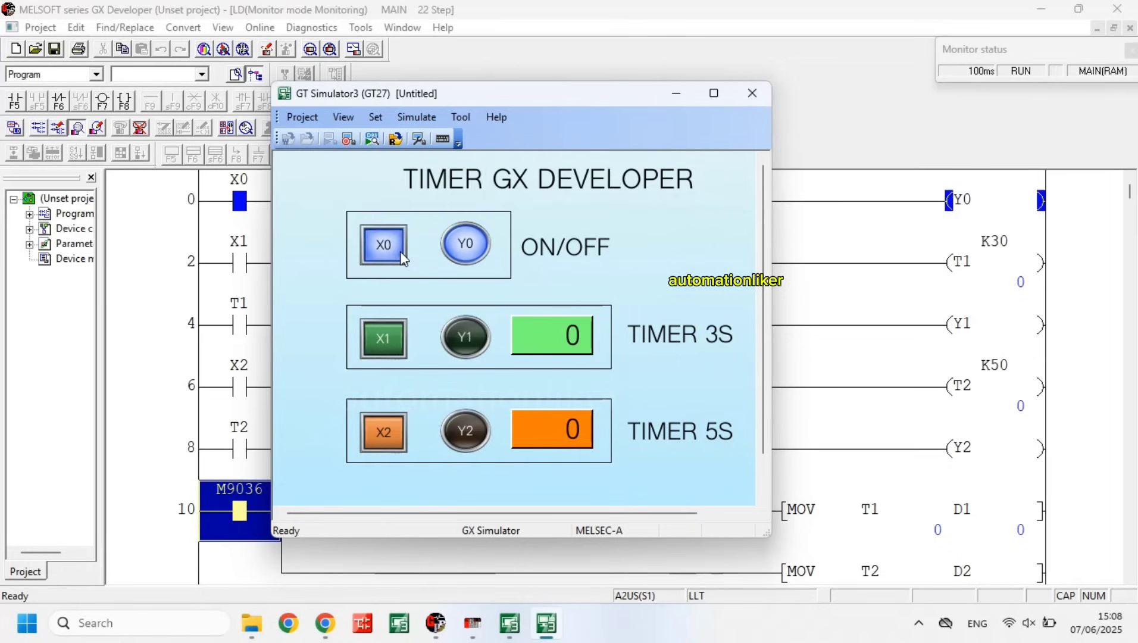
{"action": "left_click", "coordinate": [400, 252]}
{"action": "left_click", "coordinate": [400, 252]}
{"action": "left_click", "coordinate": [399, 252]}
{"action": "left_click", "coordinate": [400, 252]}
{"action": "left_click", "coordinate": [400, 251]}
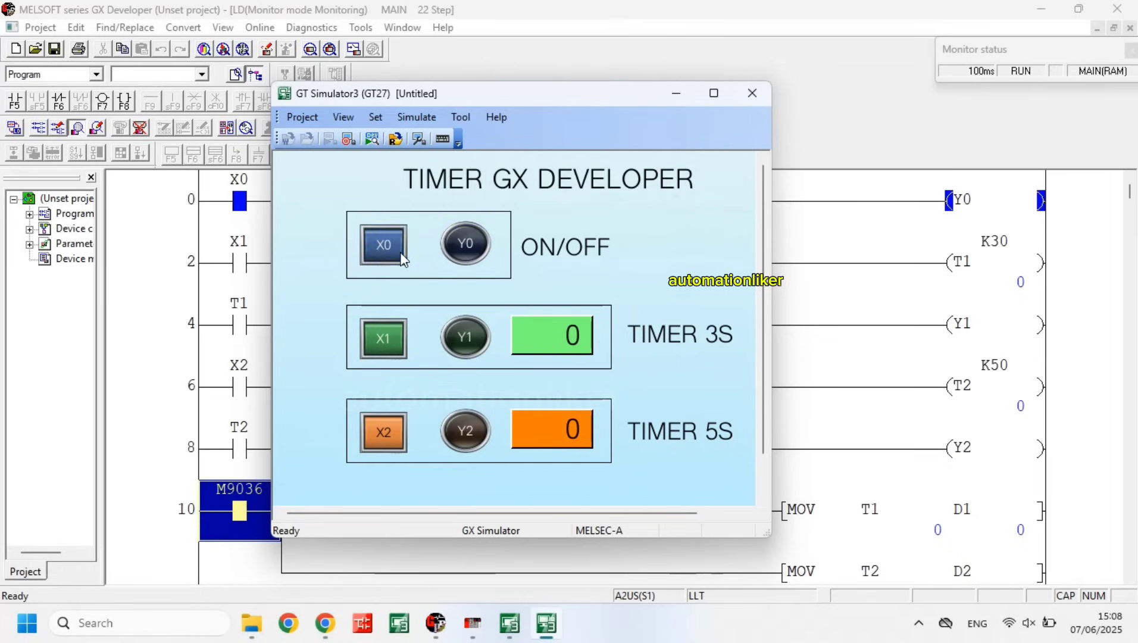
With X0 off, test both timers together by switching X1 and X2 on, then switching both off
{"action": "left_click", "coordinate": [400, 252]}
{"action": "left_click", "coordinate": [398, 333]}
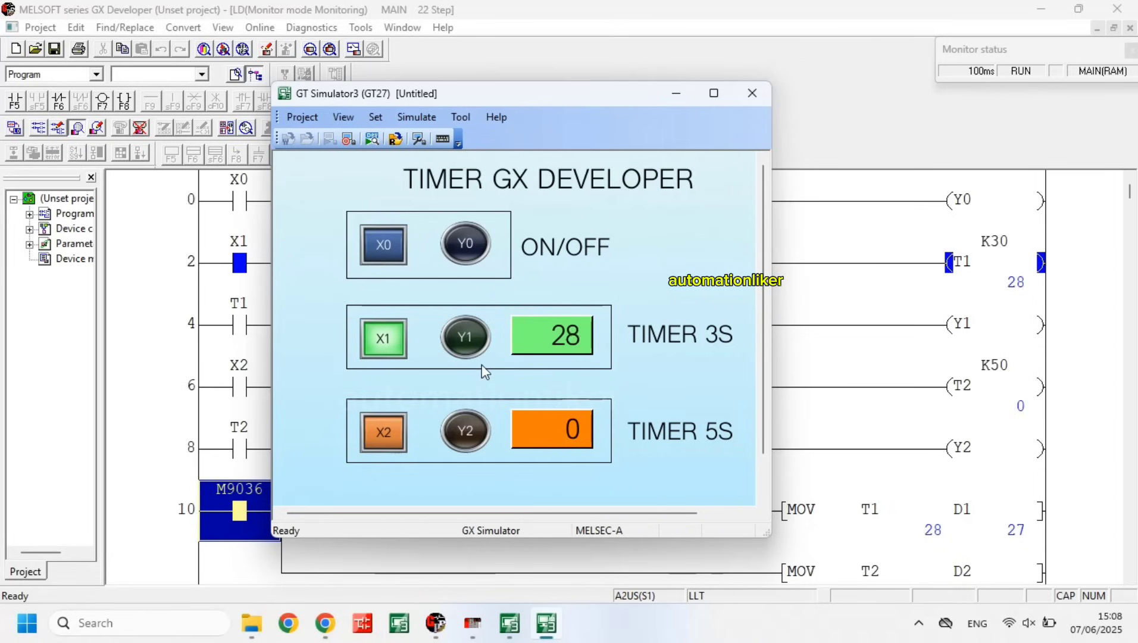
{"action": "left_click", "coordinate": [389, 433]}
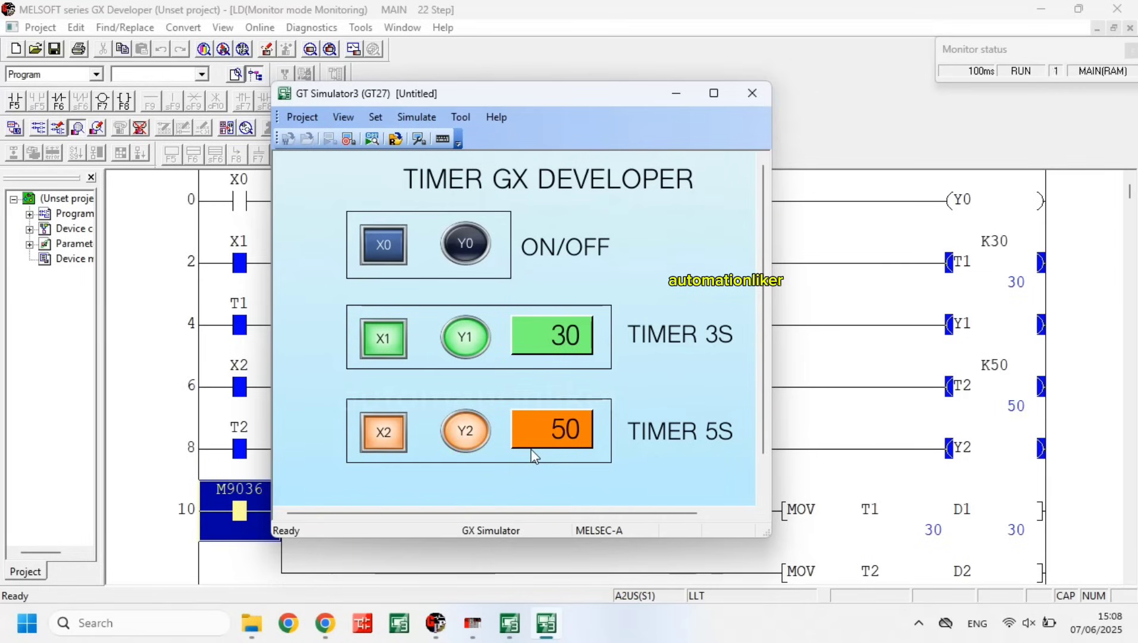
{"action": "left_click", "coordinate": [383, 345]}
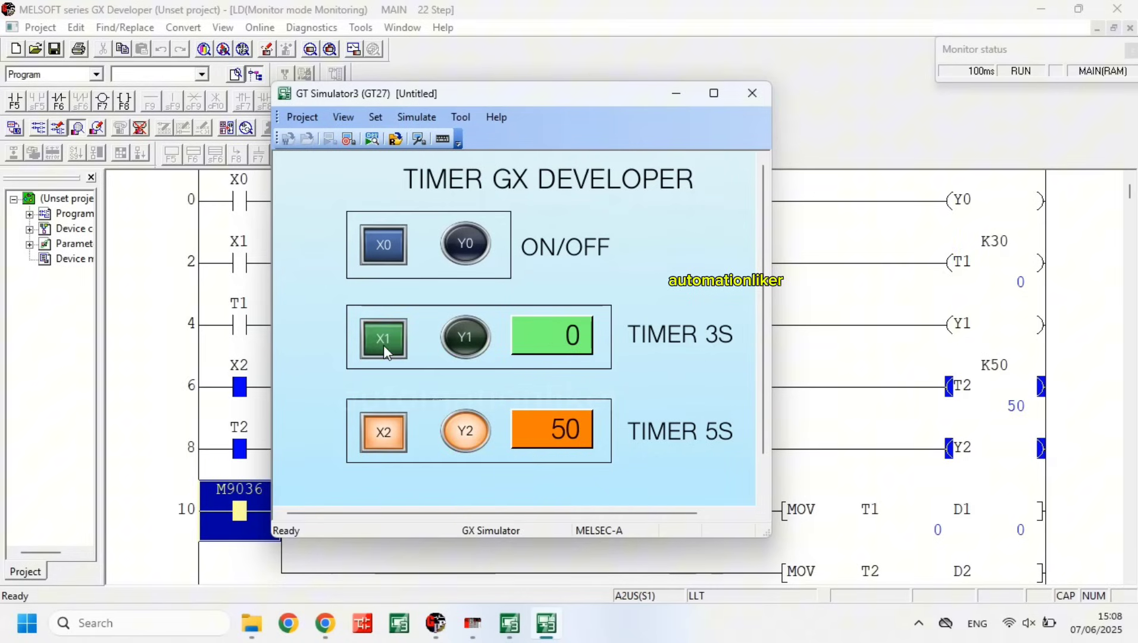
{"action": "left_click", "coordinate": [385, 420]}
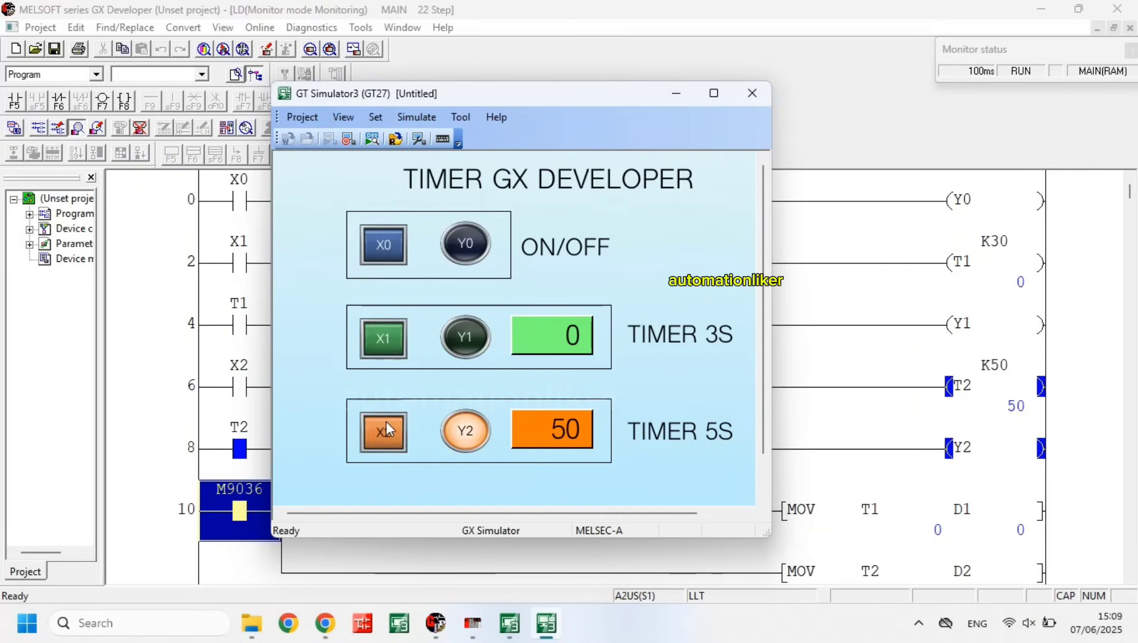
Switch on X0, X1 and X2 in order to run the ON/OFF row and both timers together
{"action": "left_click", "coordinate": [394, 255]}
{"action": "left_click", "coordinate": [383, 338]}
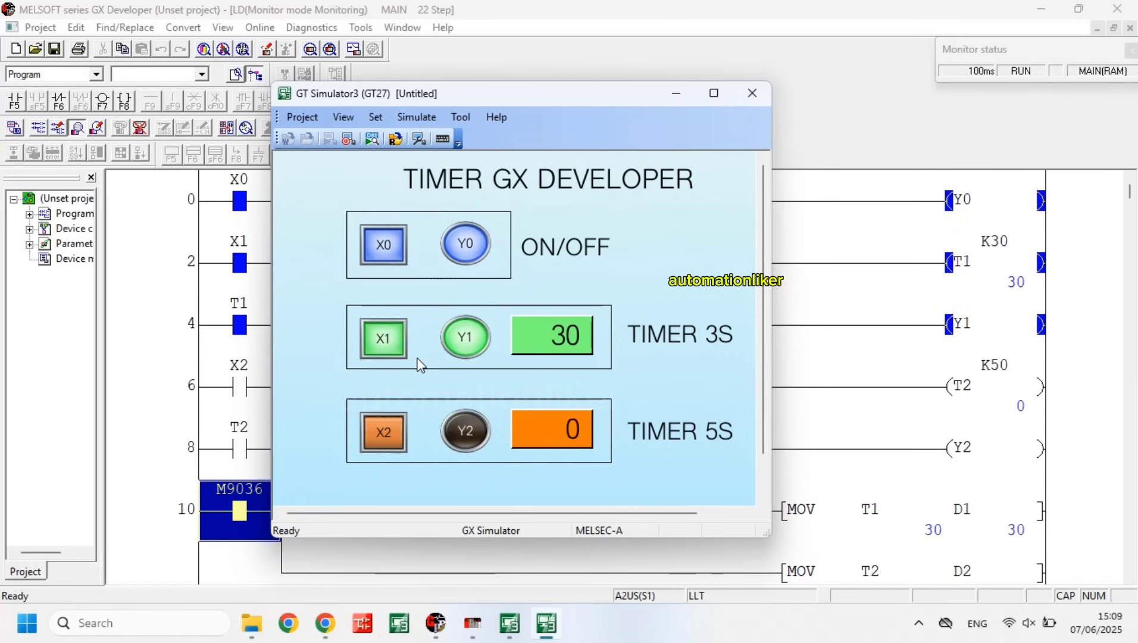
{"action": "left_click", "coordinate": [398, 435]}
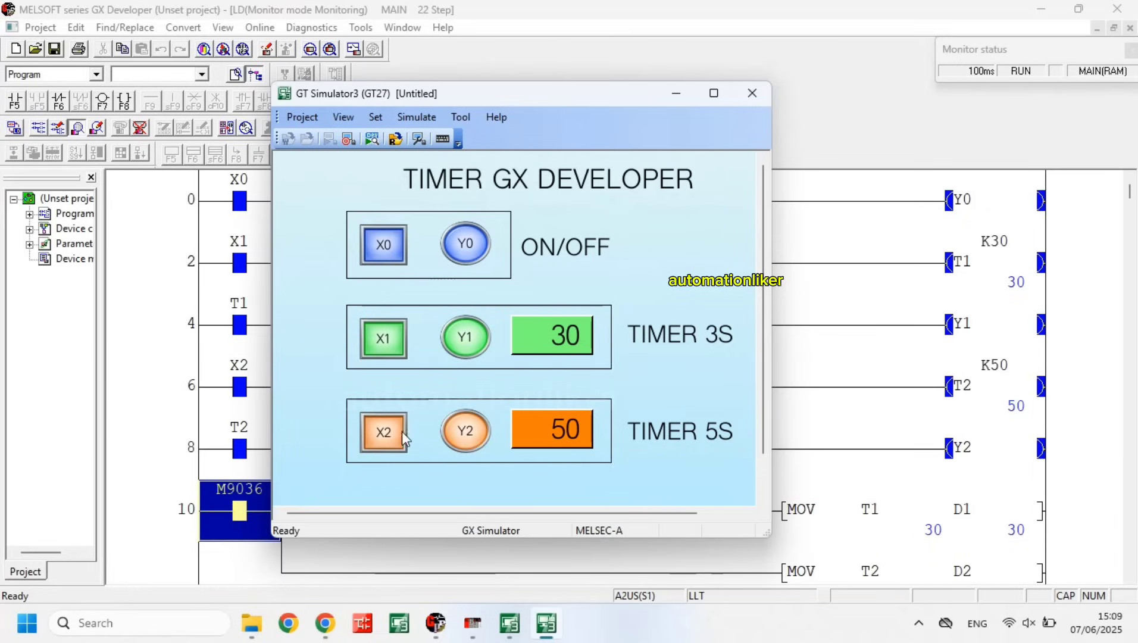
Test the 3-second timer's reset by repeatedly switching X1 off and on, including mid-count, leaving it on
{"action": "left_click", "coordinate": [388, 346]}
{"action": "left_click", "coordinate": [389, 345]}
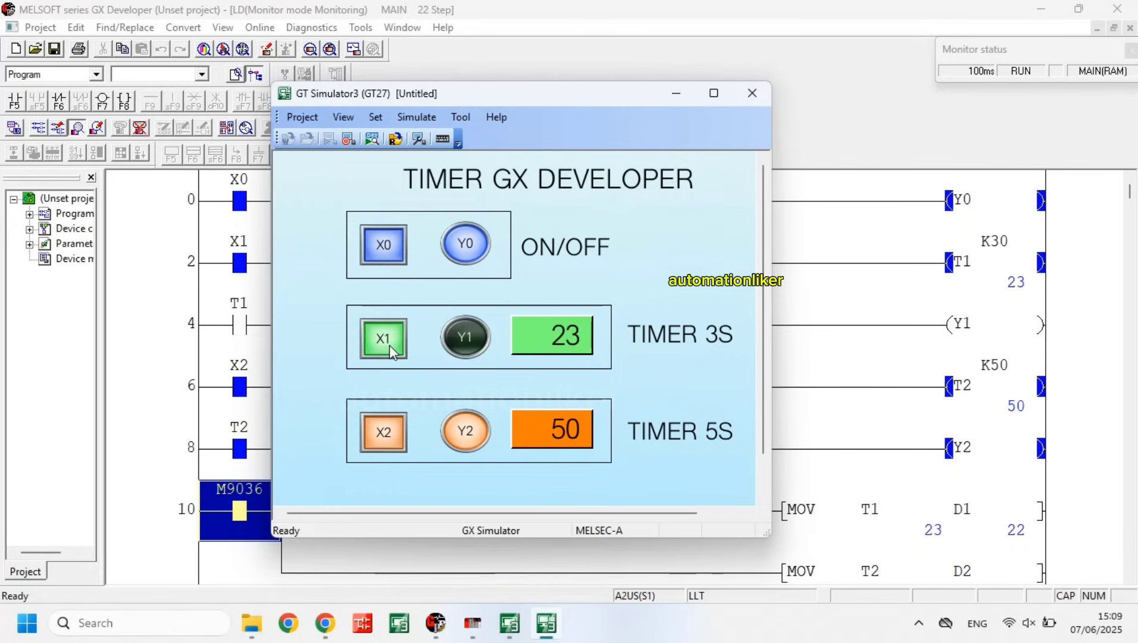
{"action": "left_click", "coordinate": [389, 345]}
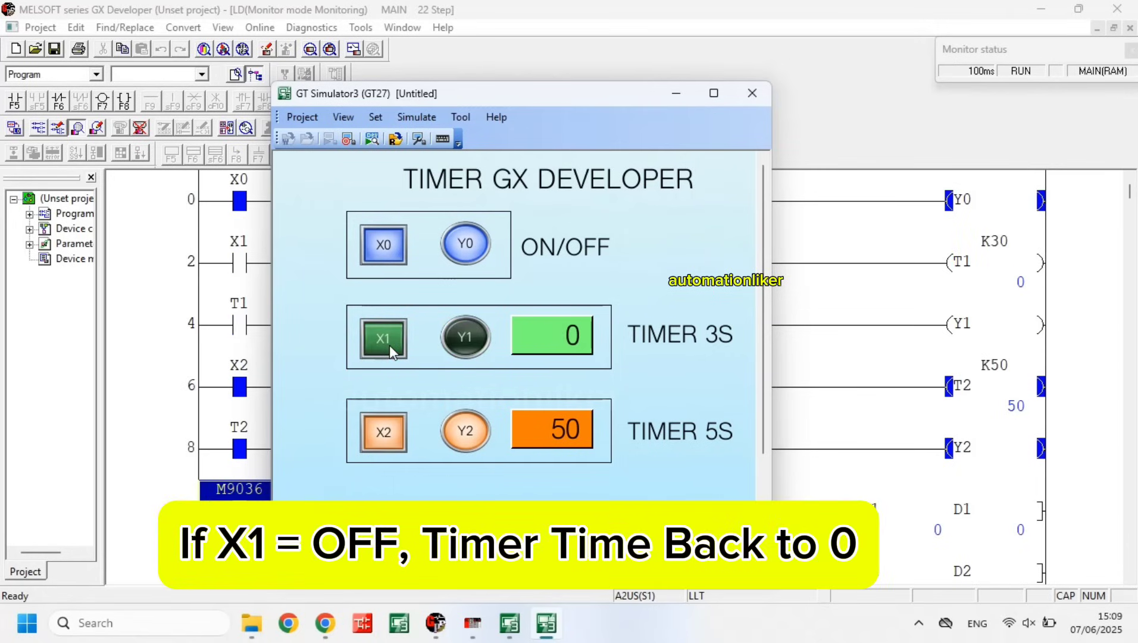
{"action": "left_click", "coordinate": [389, 345]}
{"action": "left_click", "coordinate": [389, 345]}
{"action": "left_click", "coordinate": [377, 350]}
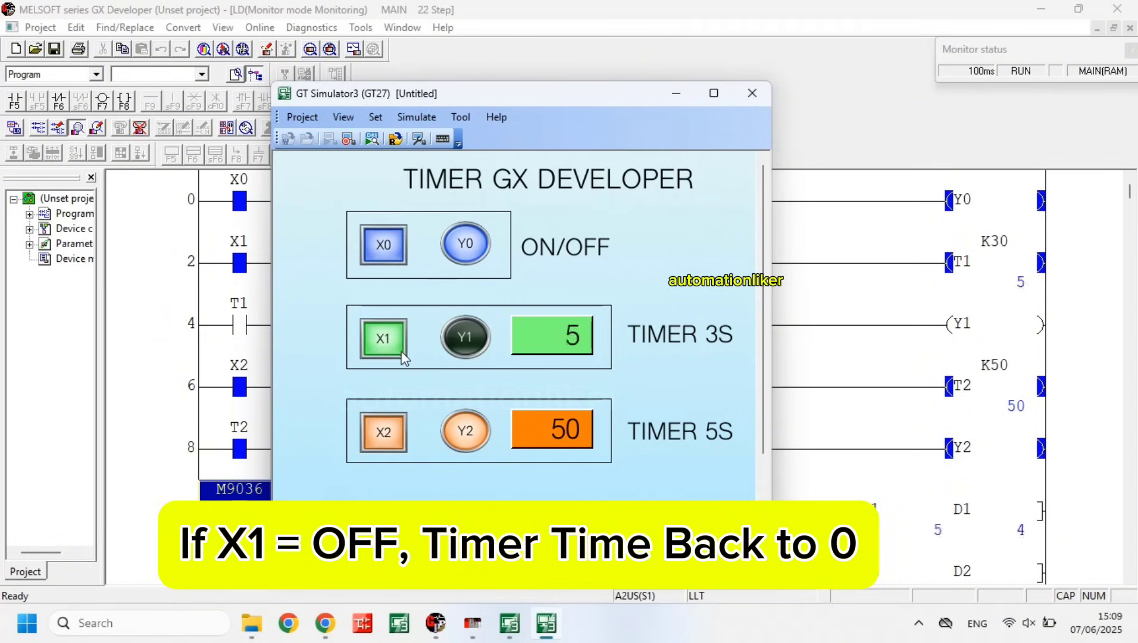
{"action": "left_click", "coordinate": [387, 348]}
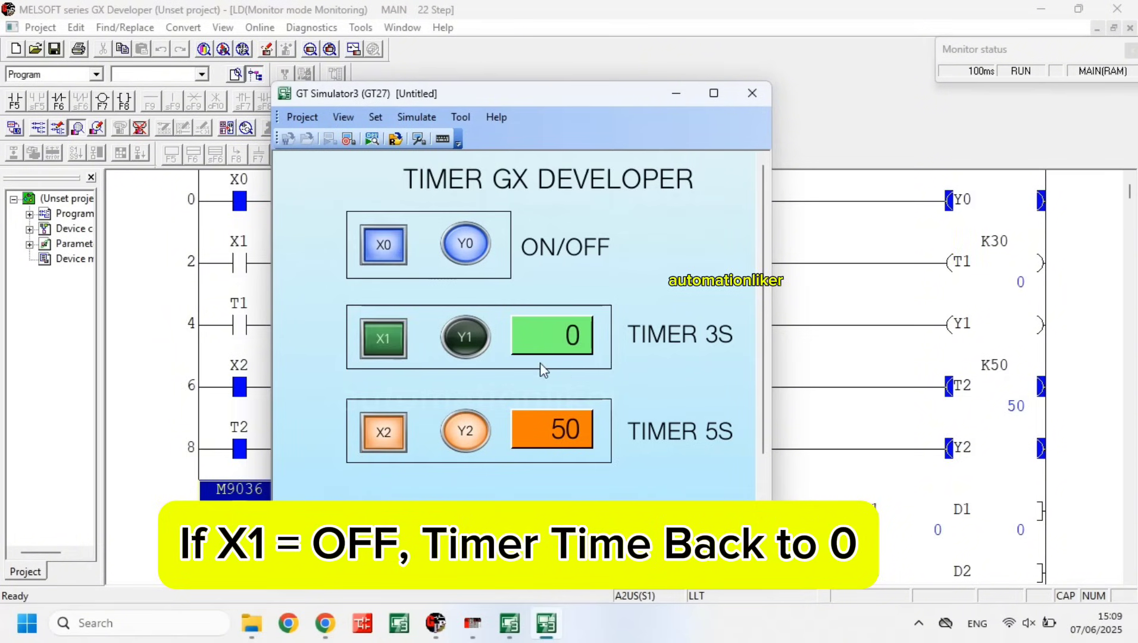
{"action": "left_click", "coordinate": [398, 341]}
{"action": "left_click", "coordinate": [398, 342]}
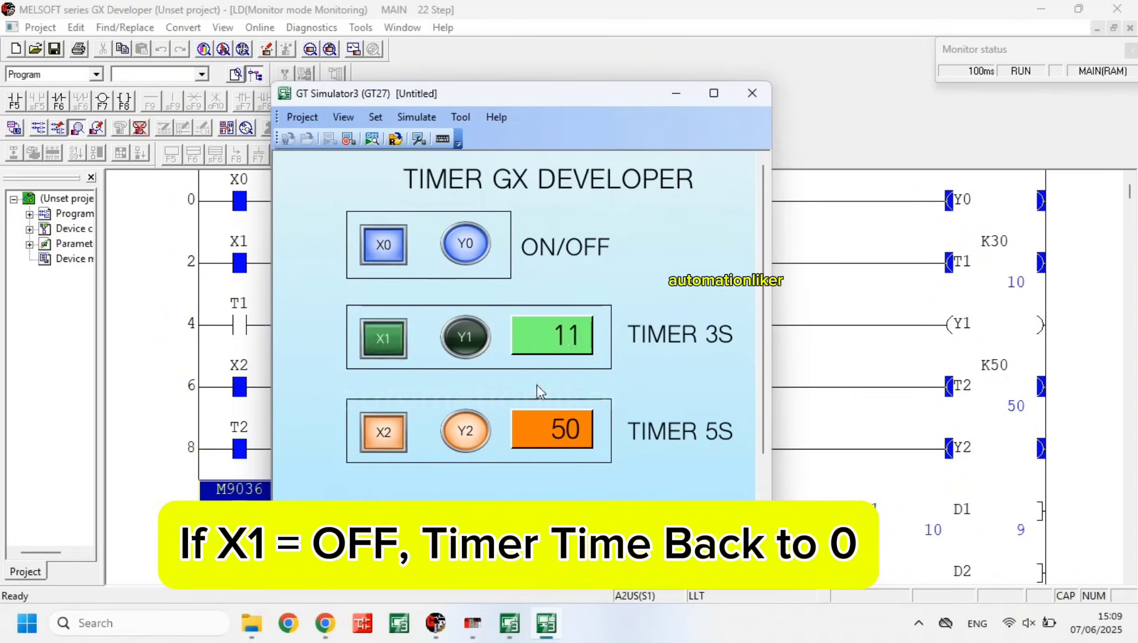
{"action": "left_click", "coordinate": [382, 342]}
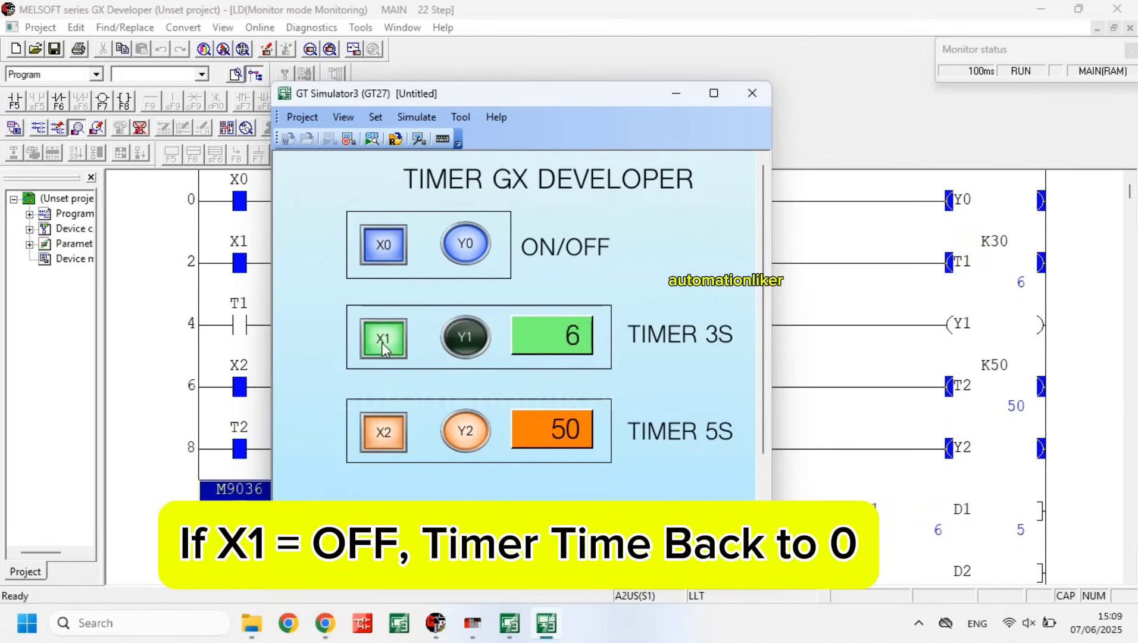
{"action": "left_click", "coordinate": [384, 349]}
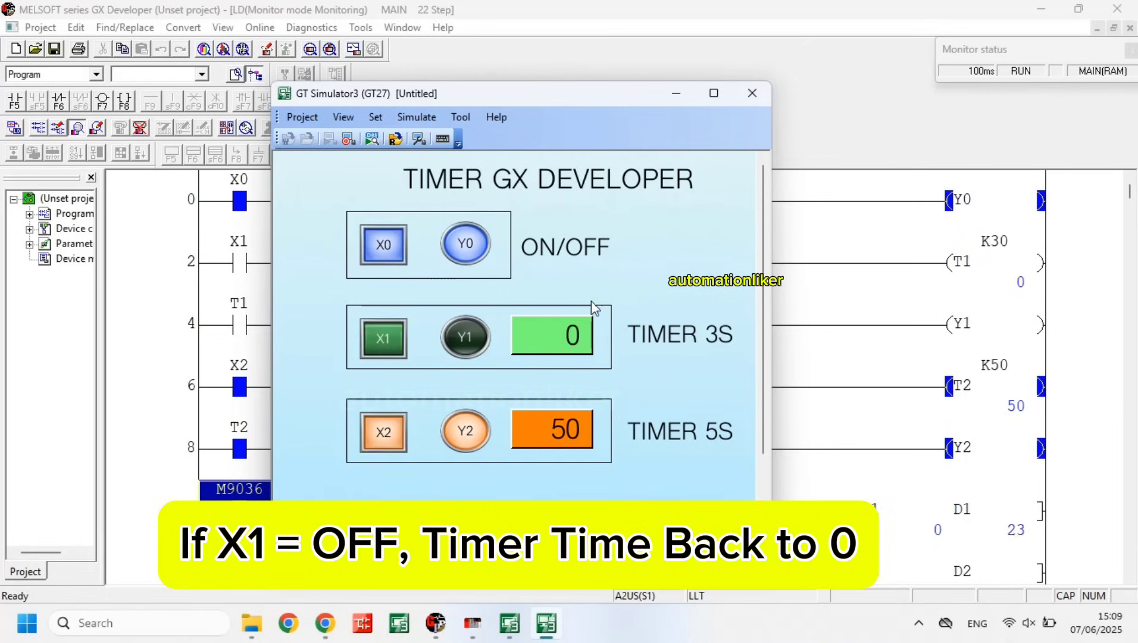
{"action": "left_click", "coordinate": [403, 355]}
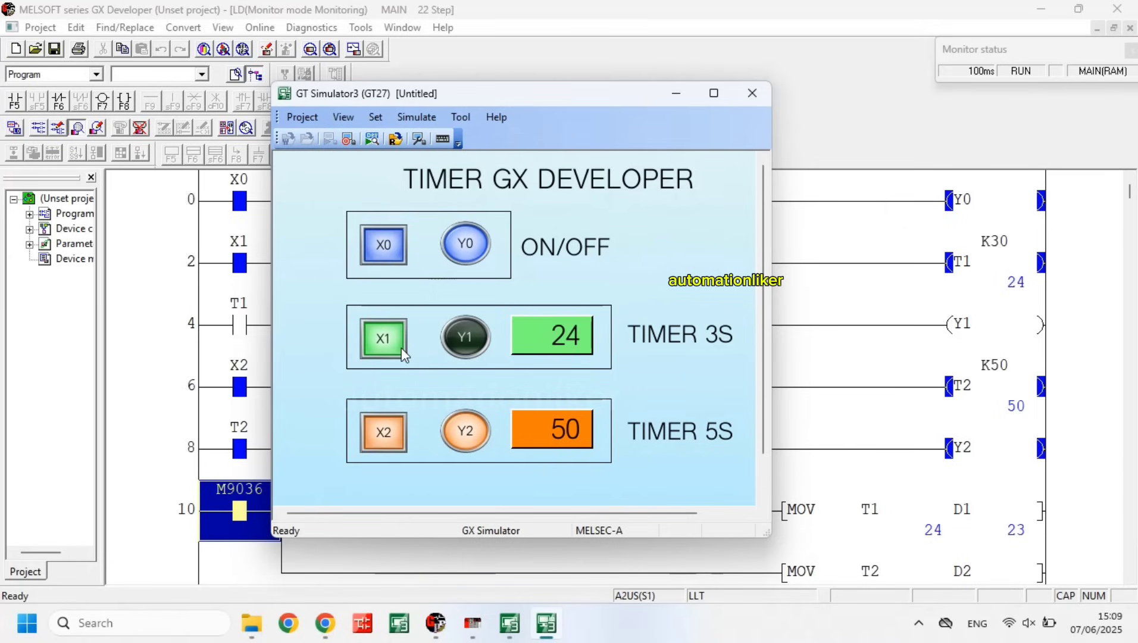
Test the 5-second timer's reset by repeatedly switching X2 off and on, including mid-count, leaving it on
{"action": "left_click", "coordinate": [388, 432]}
{"action": "left_click", "coordinate": [388, 433]}
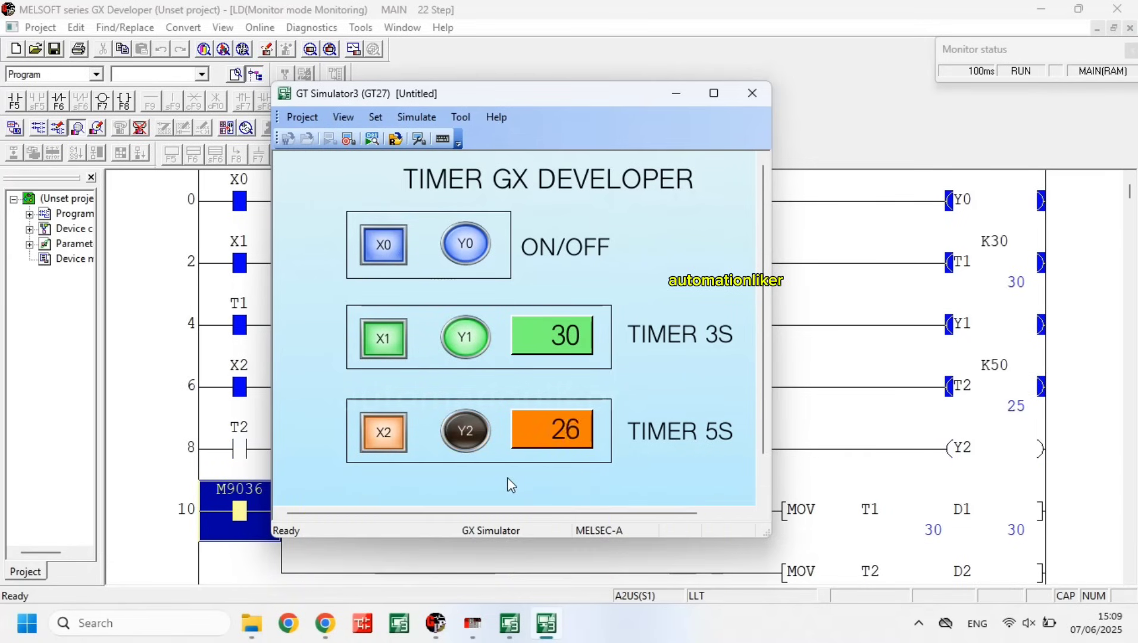
{"action": "left_click", "coordinate": [392, 438]}
{"action": "left_click", "coordinate": [384, 437]}
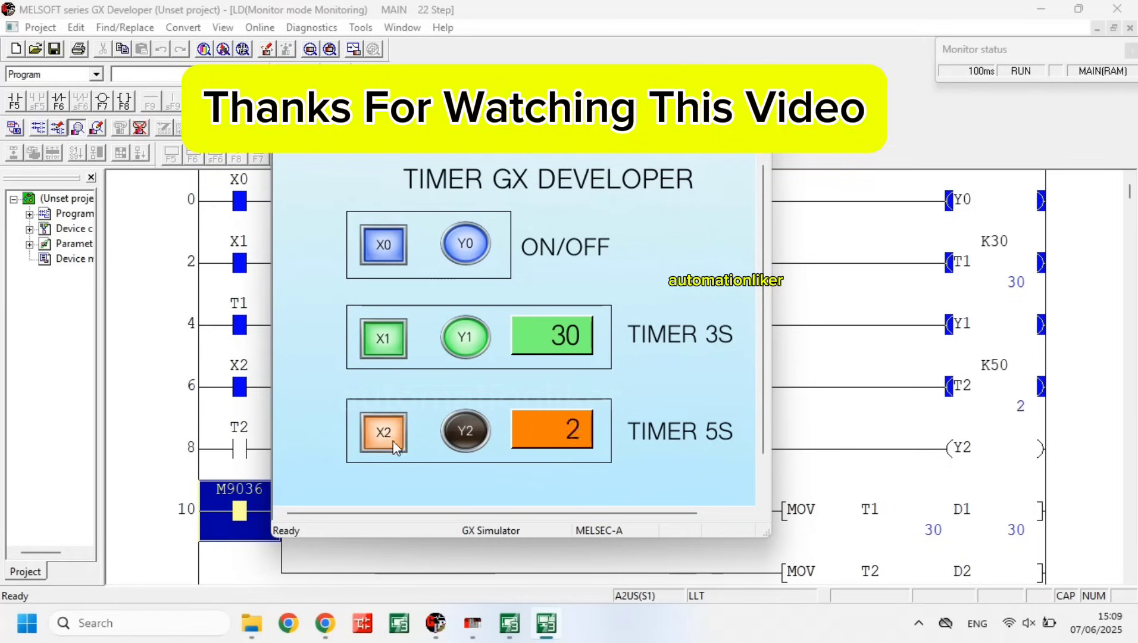
{"action": "left_click", "coordinate": [381, 444]}
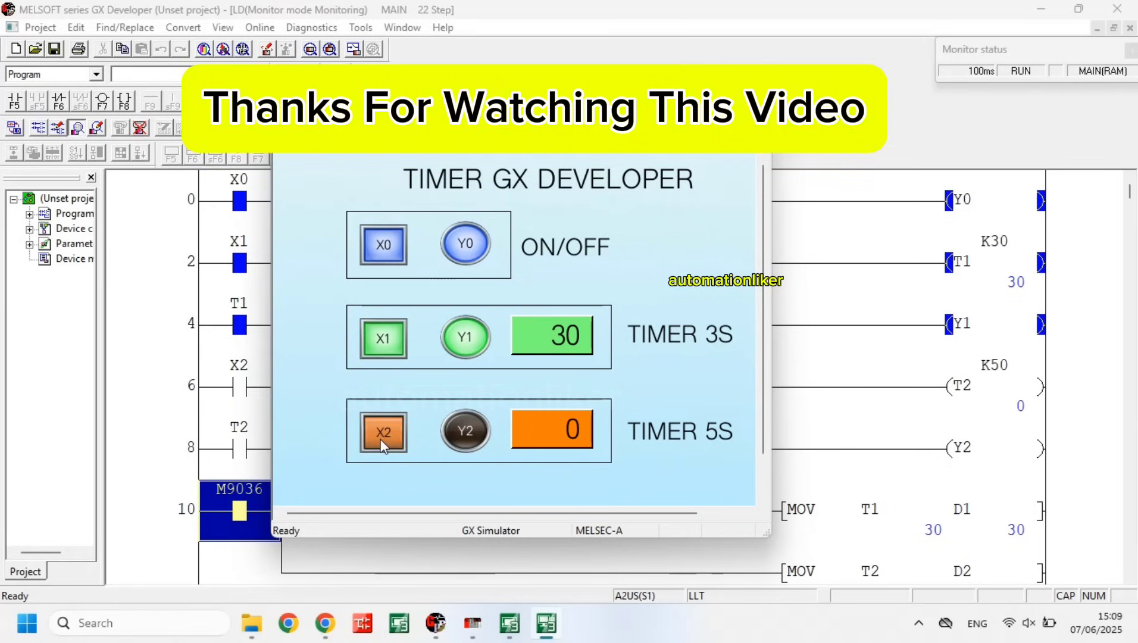
{"action": "left_click", "coordinate": [381, 444]}
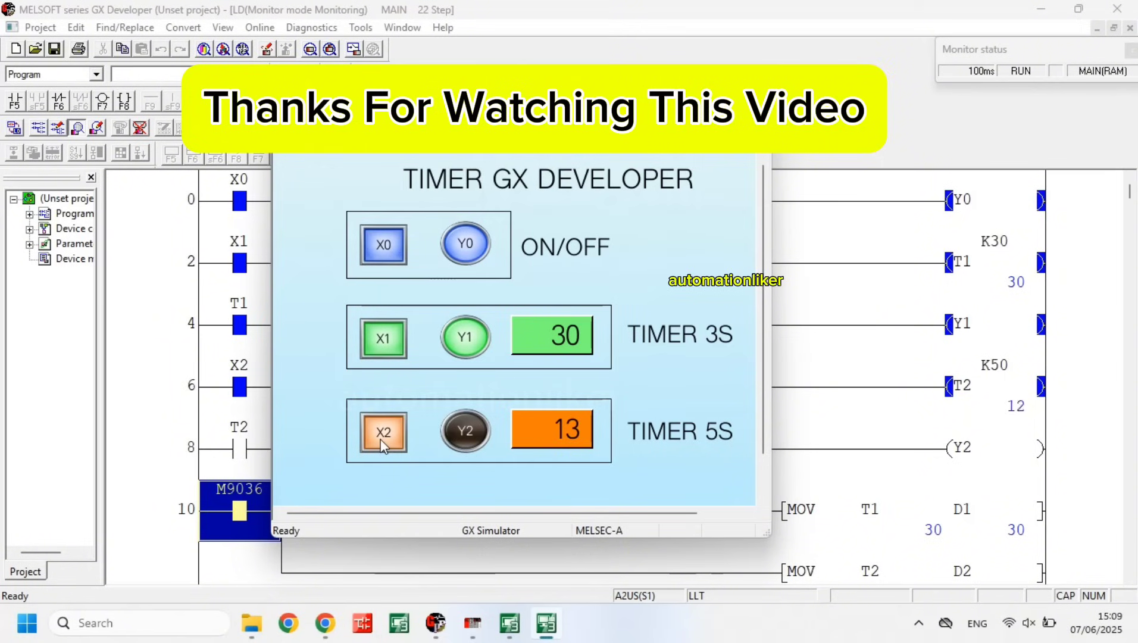
{"action": "left_click", "coordinate": [382, 444]}
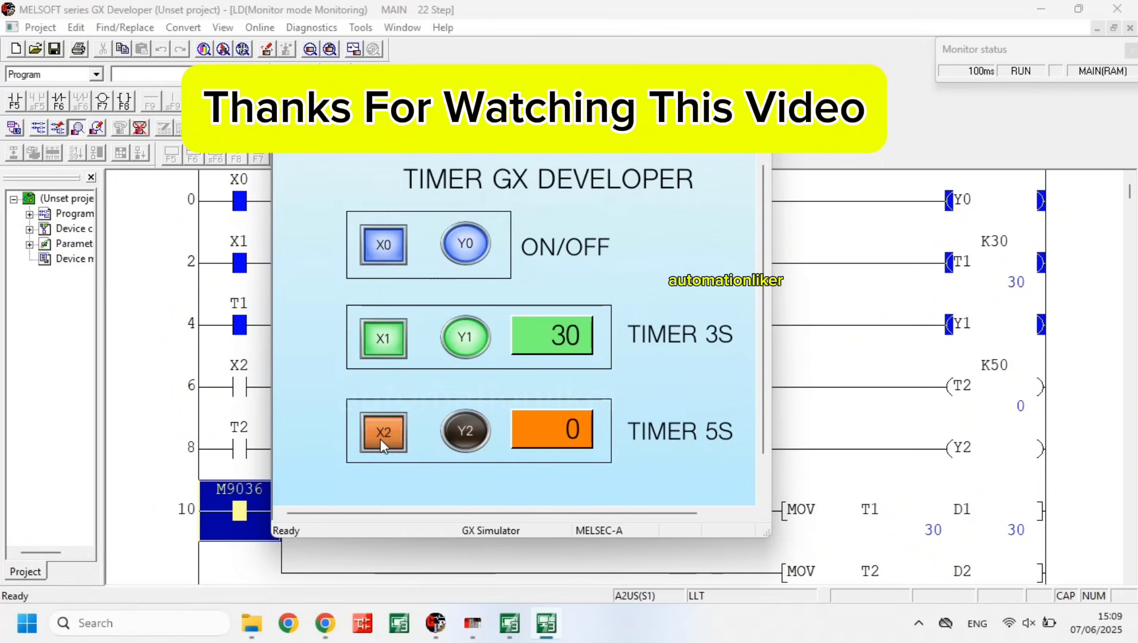
{"action": "left_click", "coordinate": [382, 443]}
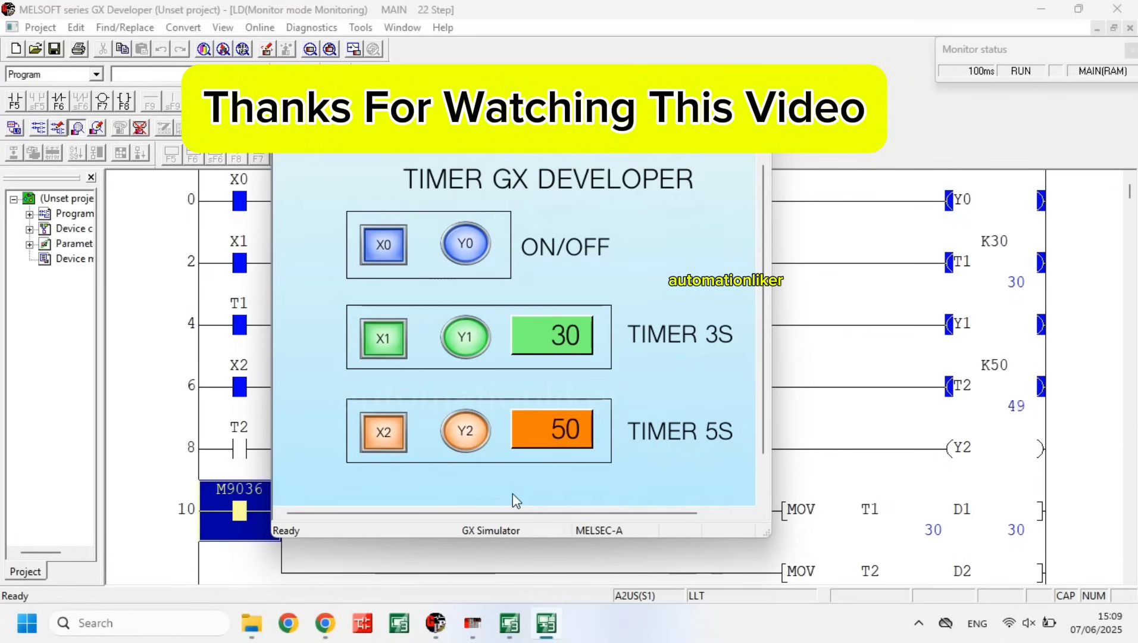
{"action": "left_click", "coordinate": [403, 450]}
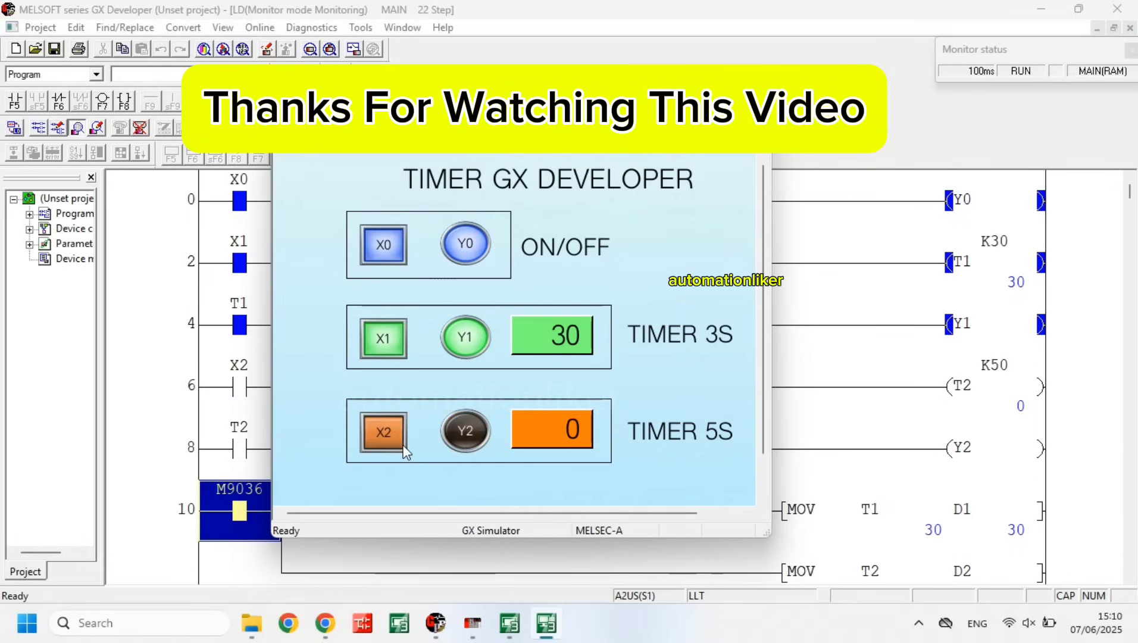
{"action": "left_click", "coordinate": [404, 450]}
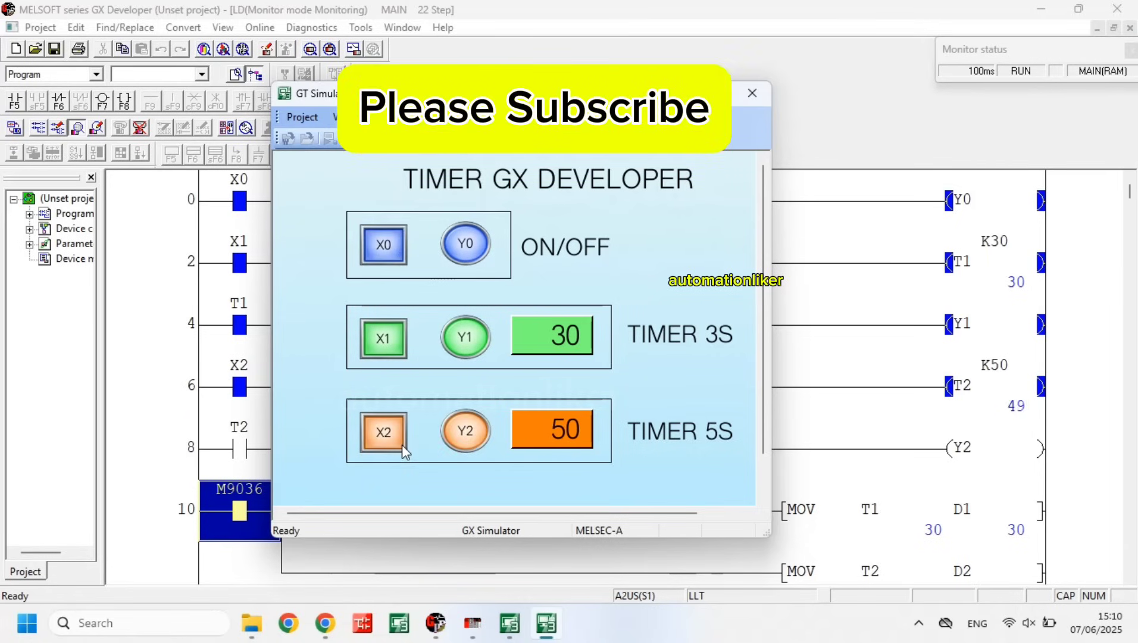
Switch X2 and X1 off, and retest the ON/OFF row by toggling X0 off and on twice, leaving it on
{"action": "left_click", "coordinate": [402, 444]}
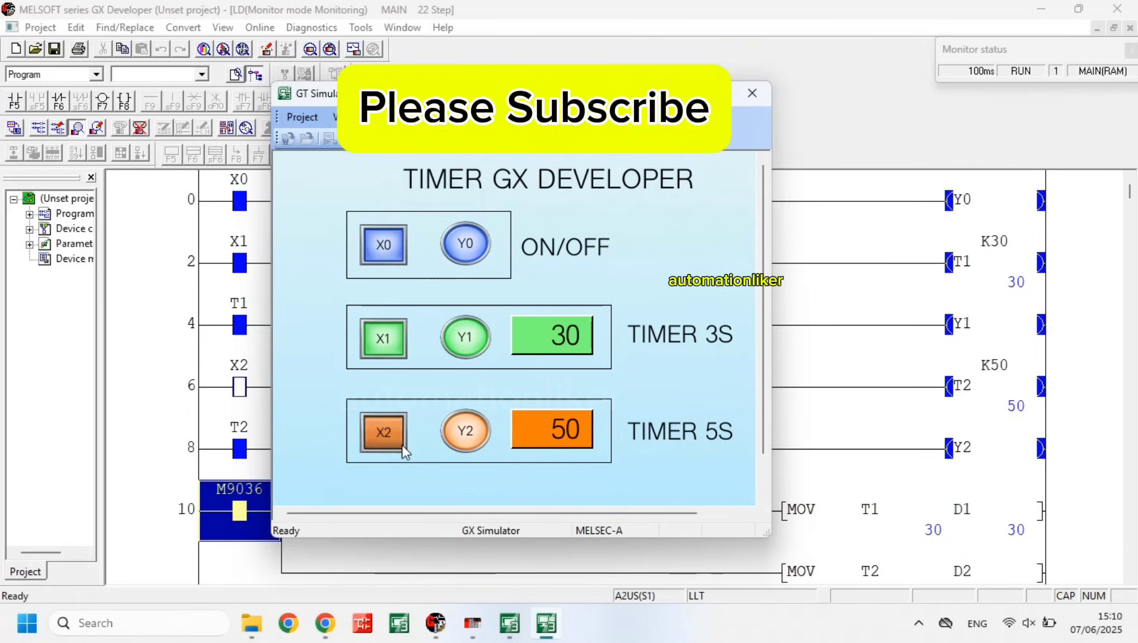
{"action": "left_click", "coordinate": [400, 336]}
{"action": "left_click", "coordinate": [393, 241]}
{"action": "left_click", "coordinate": [393, 241]}
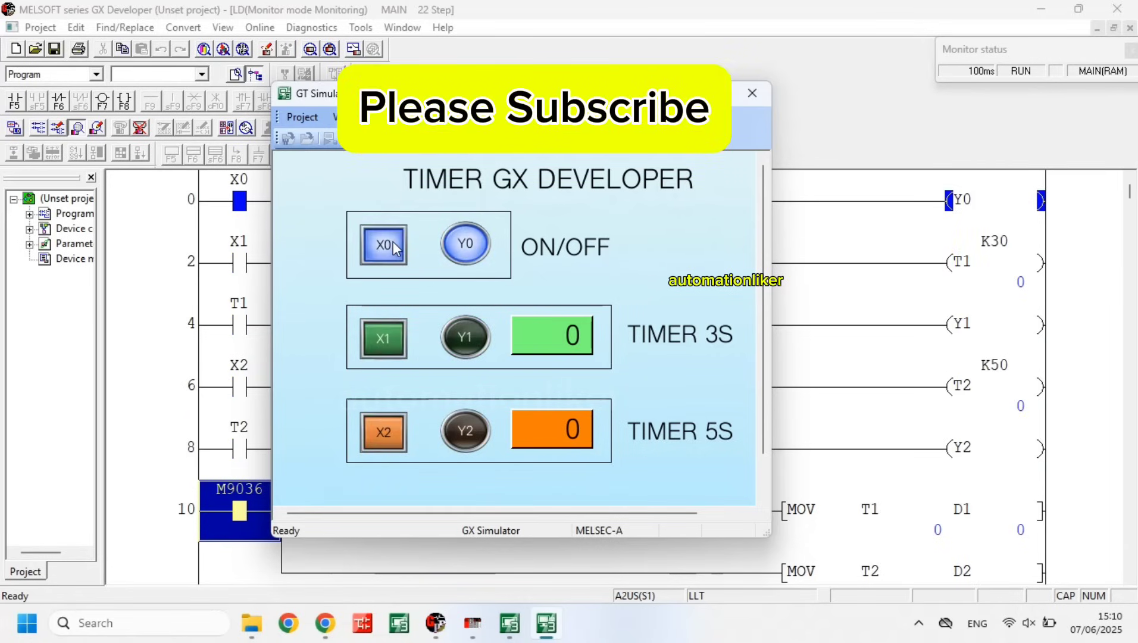
{"action": "left_click", "coordinate": [392, 241]}
{"action": "left_click", "coordinate": [393, 241]}
With X0 on, run both timers again by switching X1 and X2 on, then switch both off
{"action": "left_click", "coordinate": [396, 354]}
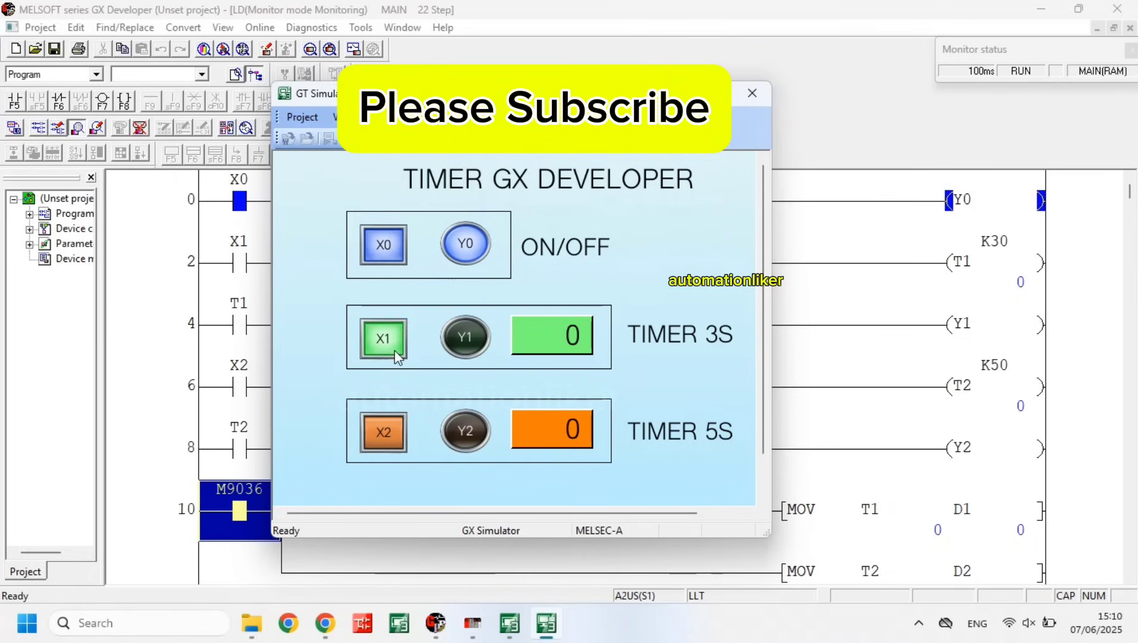
{"action": "left_click", "coordinate": [398, 416]}
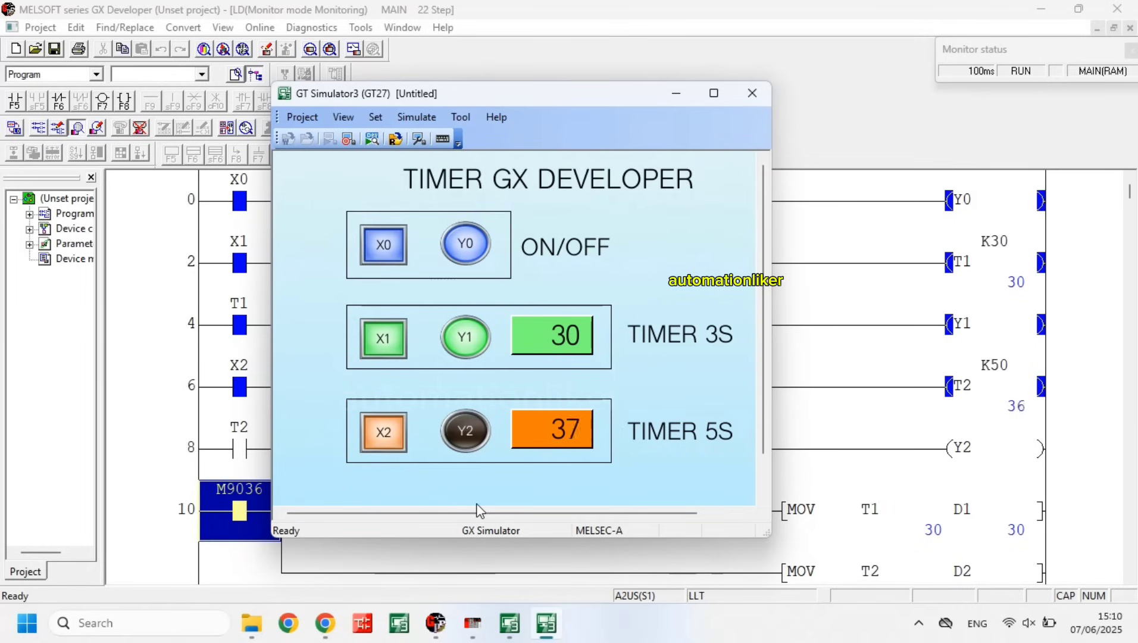
{"action": "left_click", "coordinate": [387, 348]}
{"action": "left_click", "coordinate": [398, 432]}
Restart both timers by switching on X2 and X1, switch both off after they finish, and turn X1 back on
{"action": "left_click", "coordinate": [396, 440]}
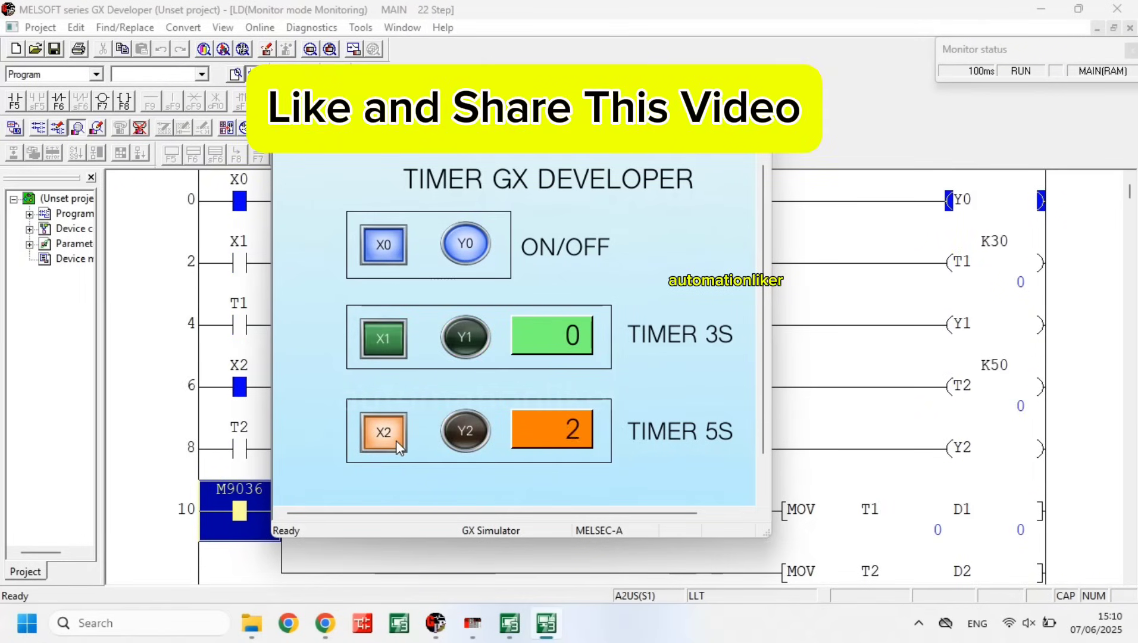
{"action": "left_click", "coordinate": [389, 344]}
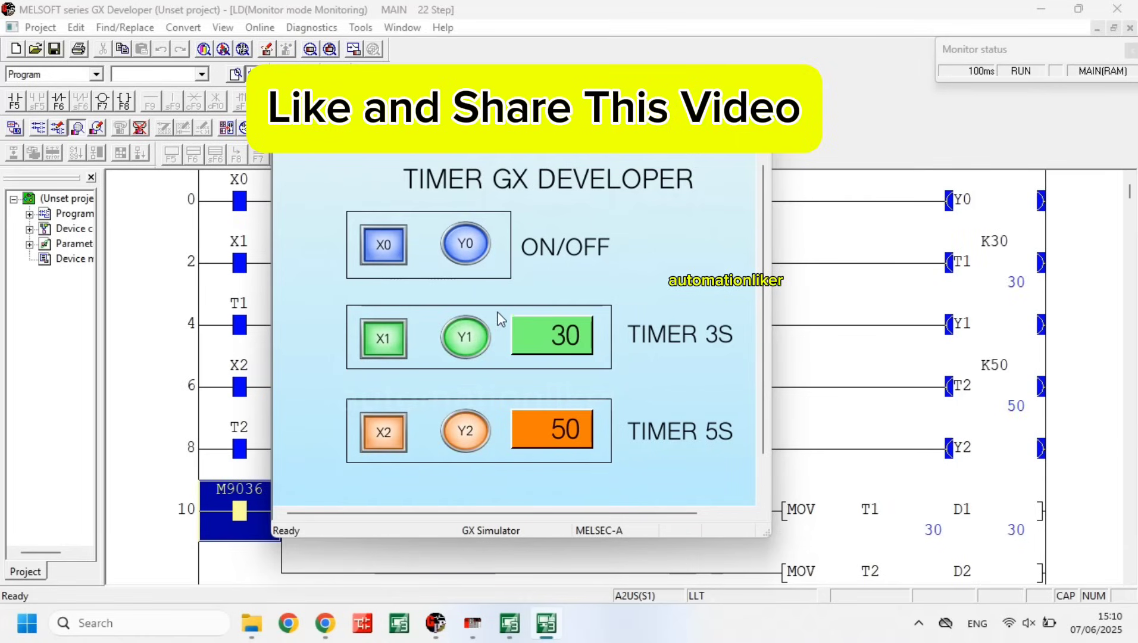
{"action": "left_click", "coordinate": [387, 356]}
{"action": "left_click", "coordinate": [395, 432]}
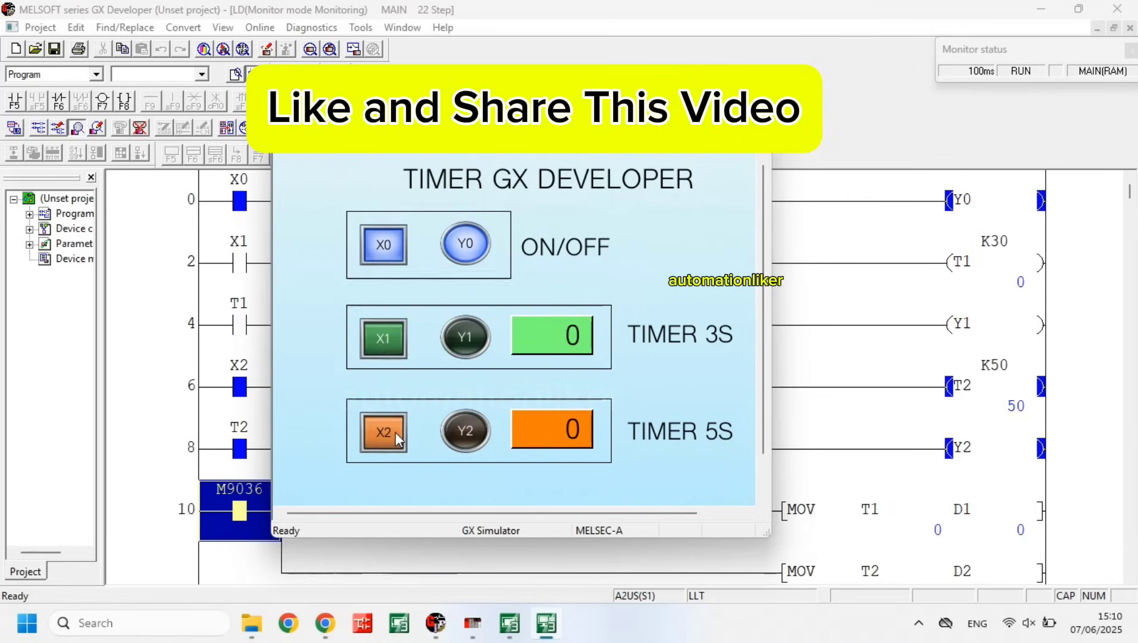
{"action": "left_click", "coordinate": [403, 328]}
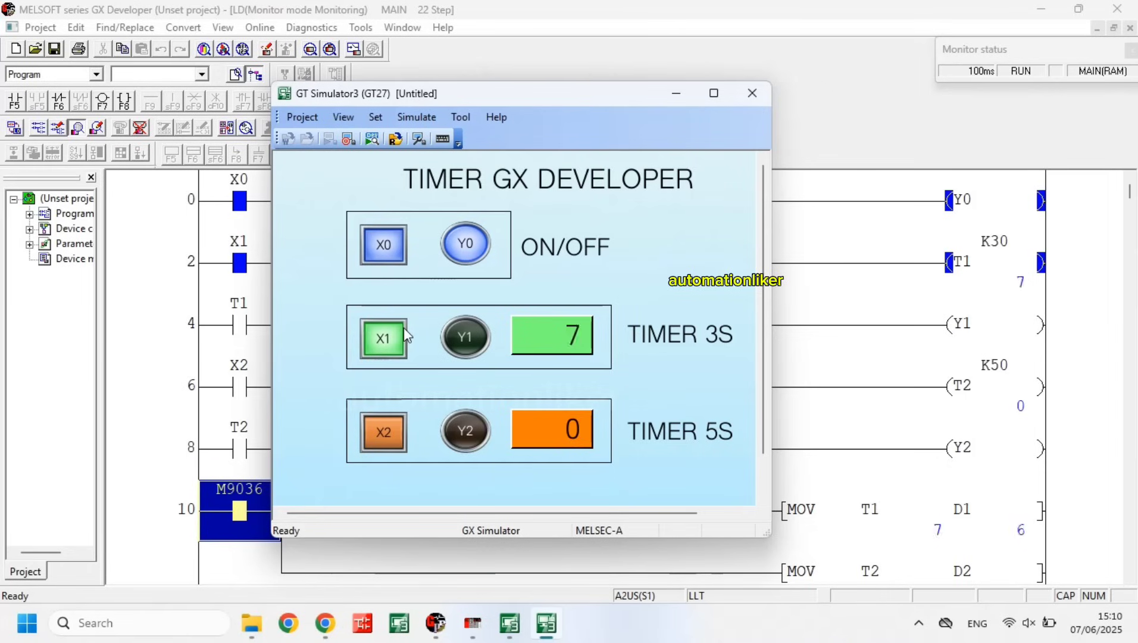